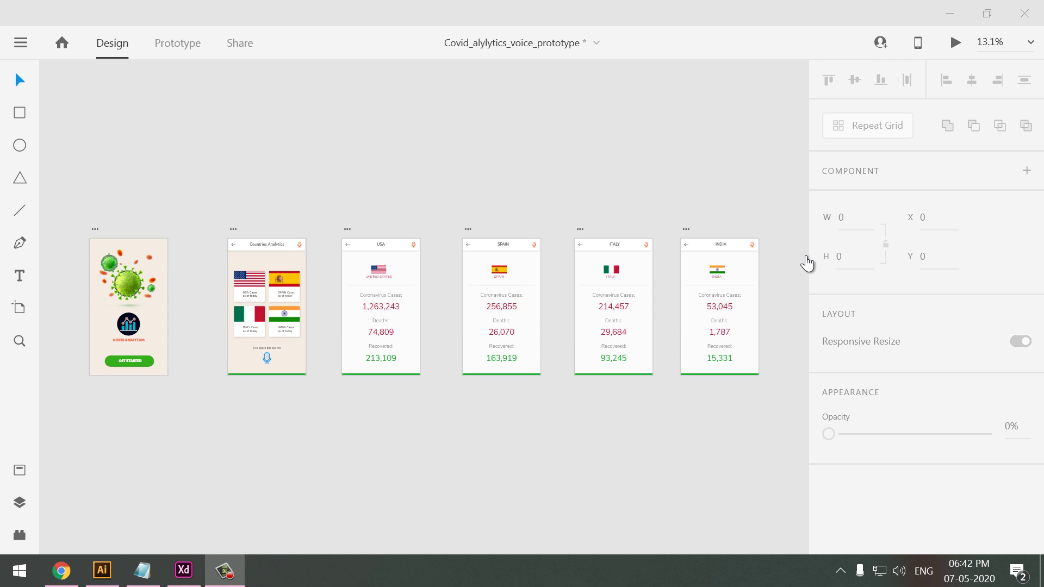
# Step: Switch to Illustrator and examine the analytics icon and the beige panel with the blue circle in icon01.ai
pyautogui.click(102, 571)
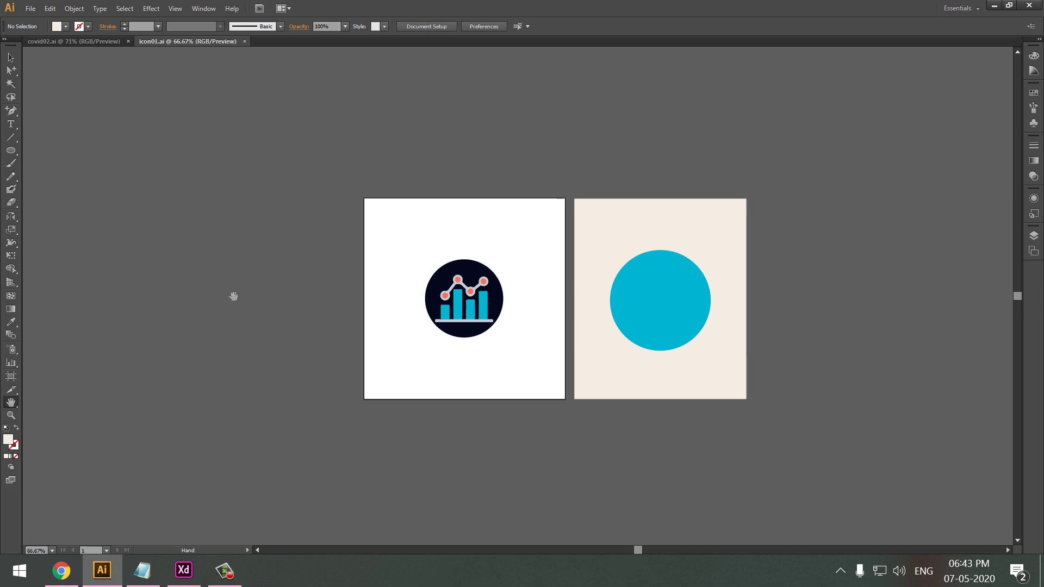
pyautogui.click(11, 58)
pyautogui.click(482, 302)
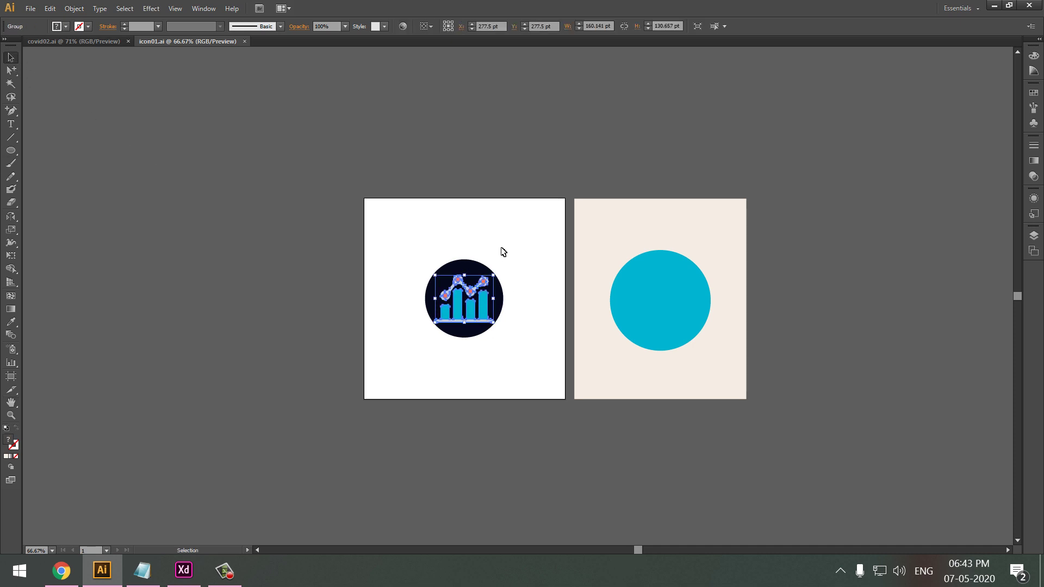
pyautogui.click(503, 259)
pyautogui.click(646, 261)
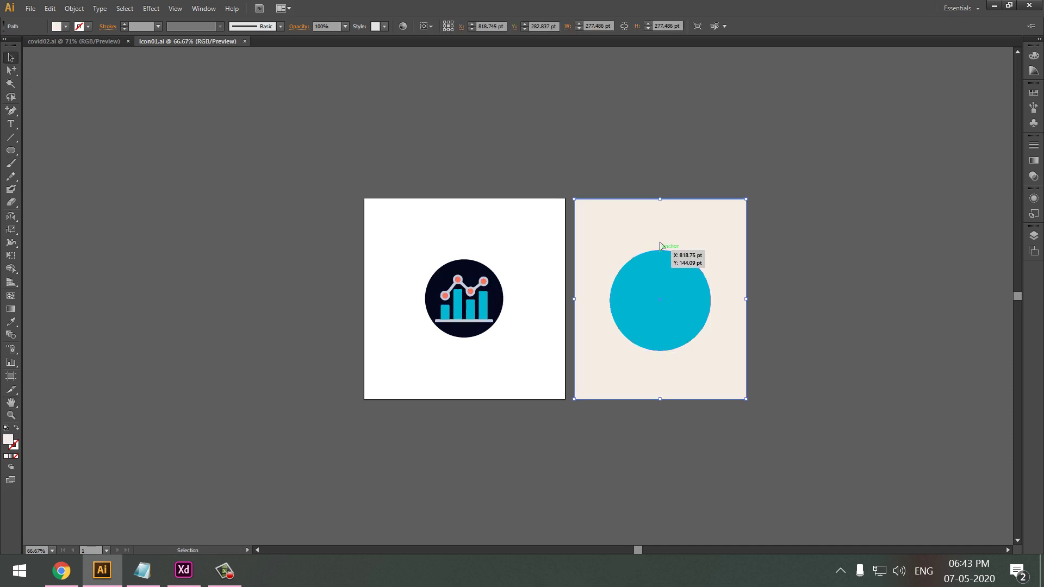
# Step: Bring up covid02.ai and examine the large green virus artwork up close
pyautogui.click(69, 42)
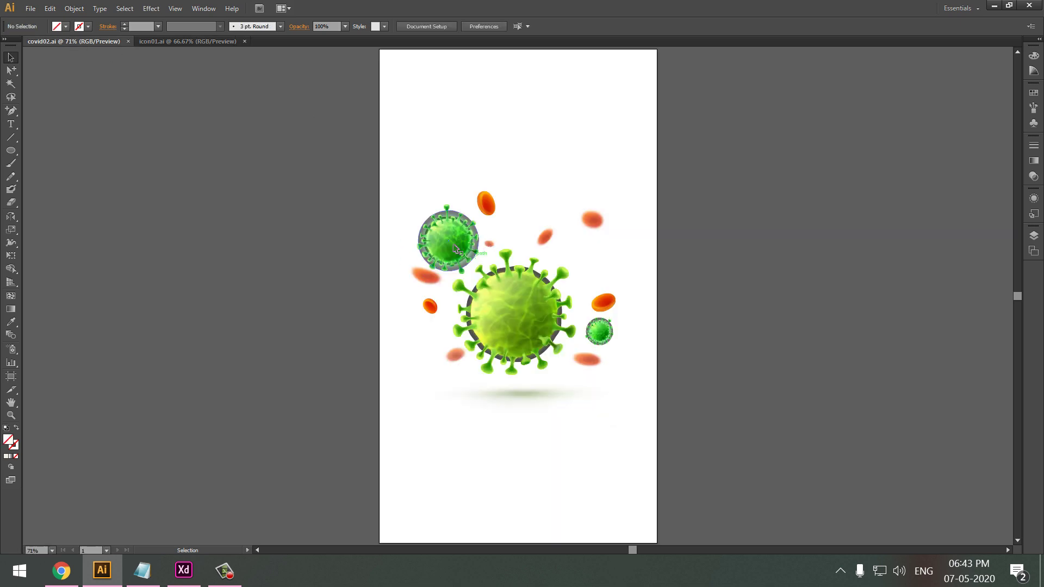
pyautogui.click(475, 273)
pyautogui.click(737, 281)
pyautogui.press('z')
pyautogui.moveTo(584, 343); pyautogui.dragTo(447, 269)
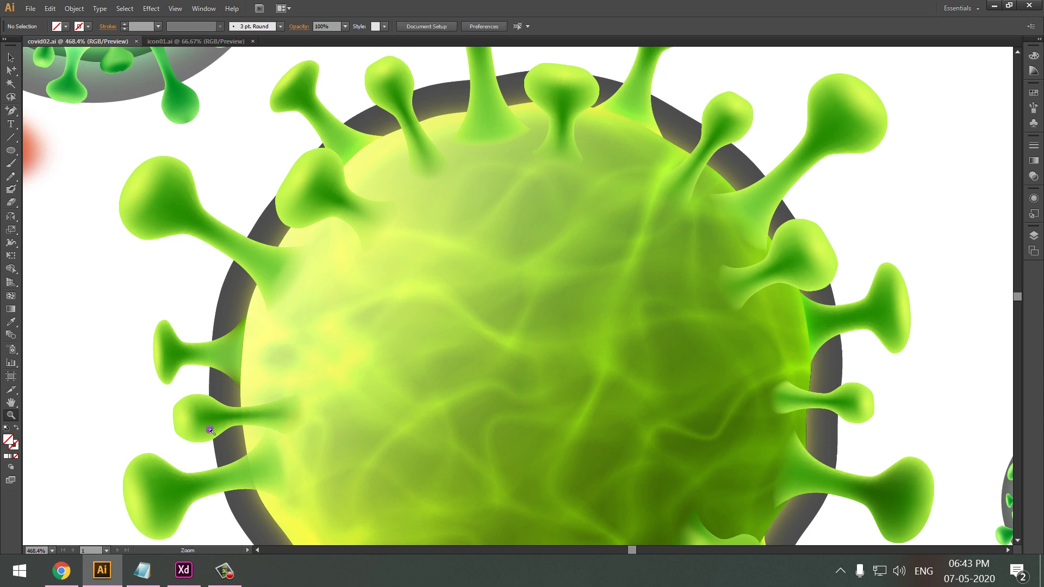
# Step: Switch to report.txt in Notepad and review the USA report text from its heading through the deaths figure
pyautogui.click(143, 570)
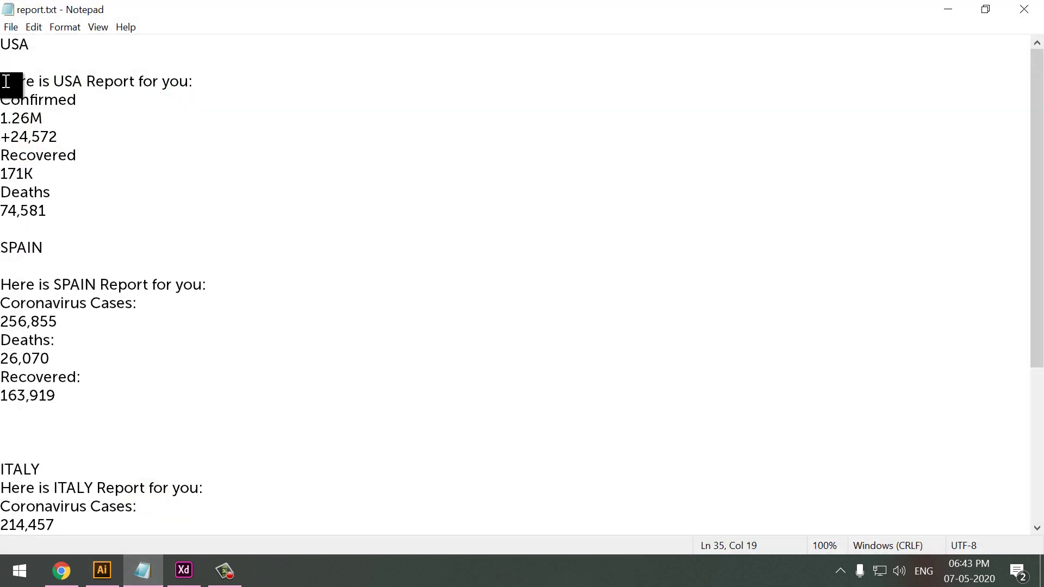
pyautogui.moveTo(3, 82); pyautogui.dragTo(183, 82)
pyautogui.click(182, 132)
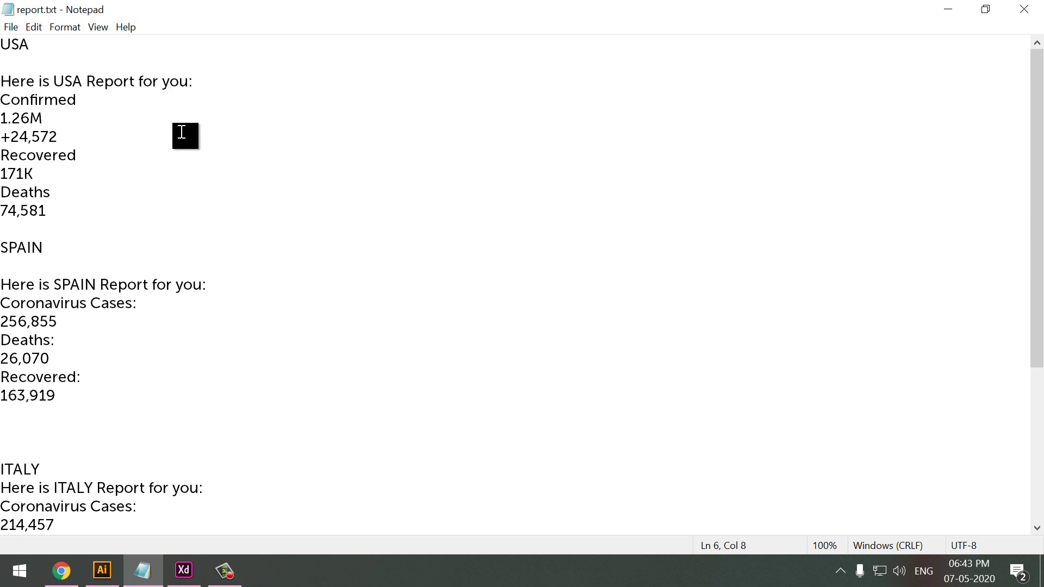
pyautogui.moveTo(4, 82); pyautogui.dragTo(51, 214)
pyautogui.click(86, 212)
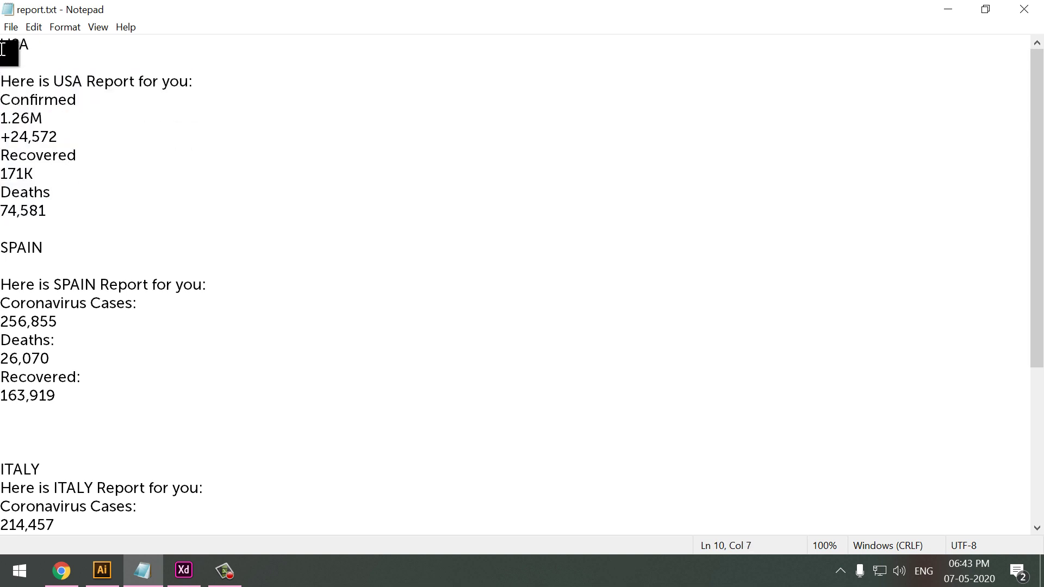
pyautogui.moveTo(2, 49); pyautogui.dragTo(111, 214)
pyautogui.click(111, 214)
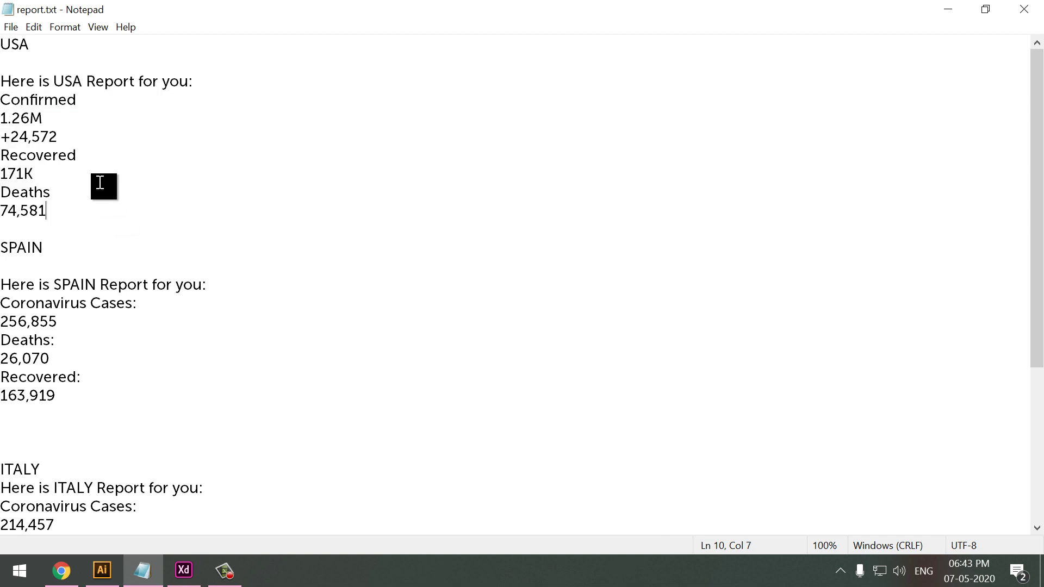
# Step: Look through the USA, SPAIN, ITALY and INDIA sections of the report text
pyautogui.doubleClick(23, 44)
pyautogui.doubleClick(59, 248)
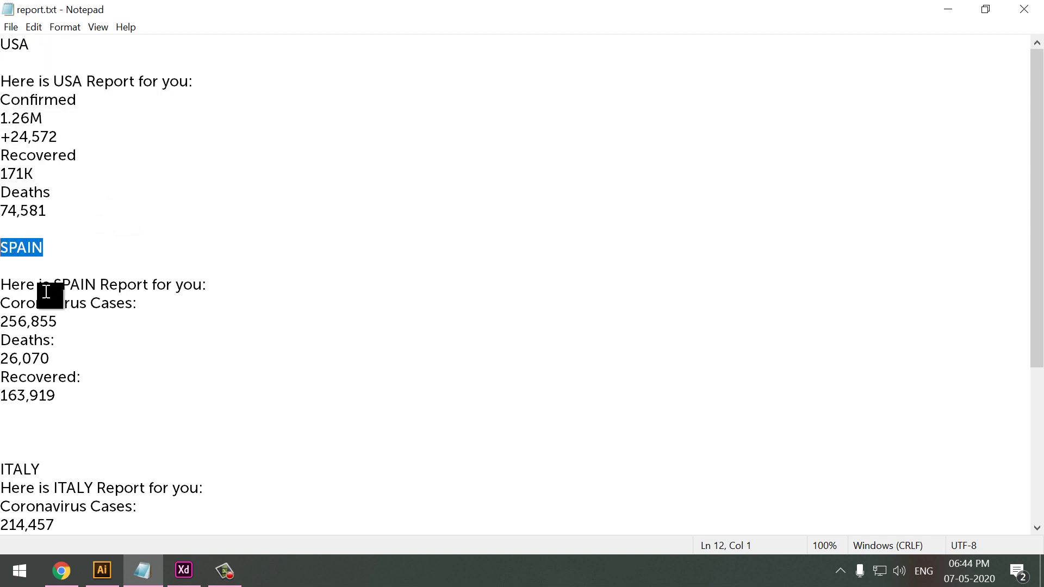
pyautogui.click(51, 474)
pyautogui.scroll(-5, 151, 413)
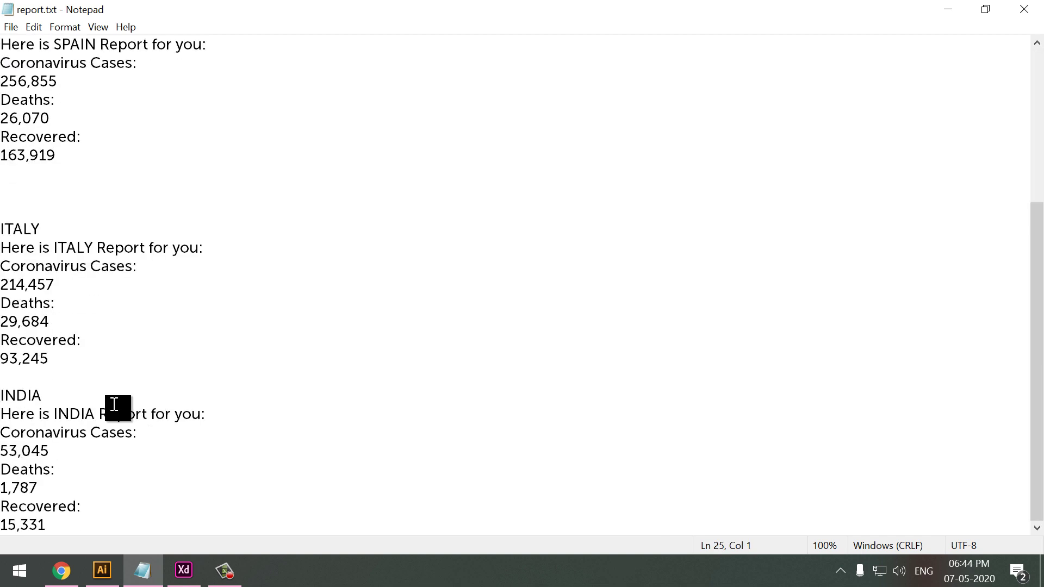
# Step: Switch to Chrome and review the Worldometer coronavirus charts and the country table
pyautogui.click(61, 571)
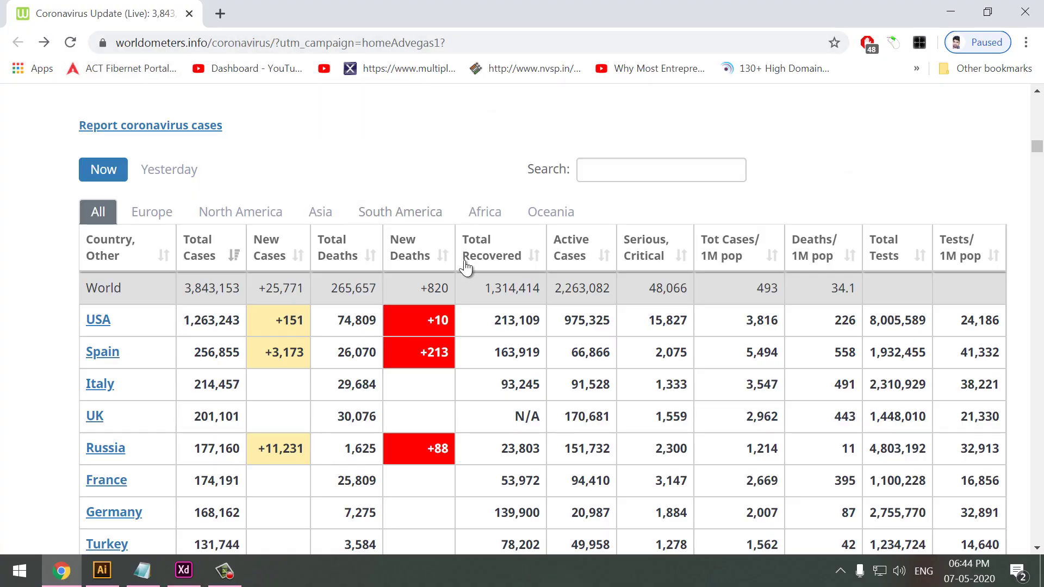
pyautogui.scroll(-5, 465, 263)
pyautogui.scroll(15, 465, 261)
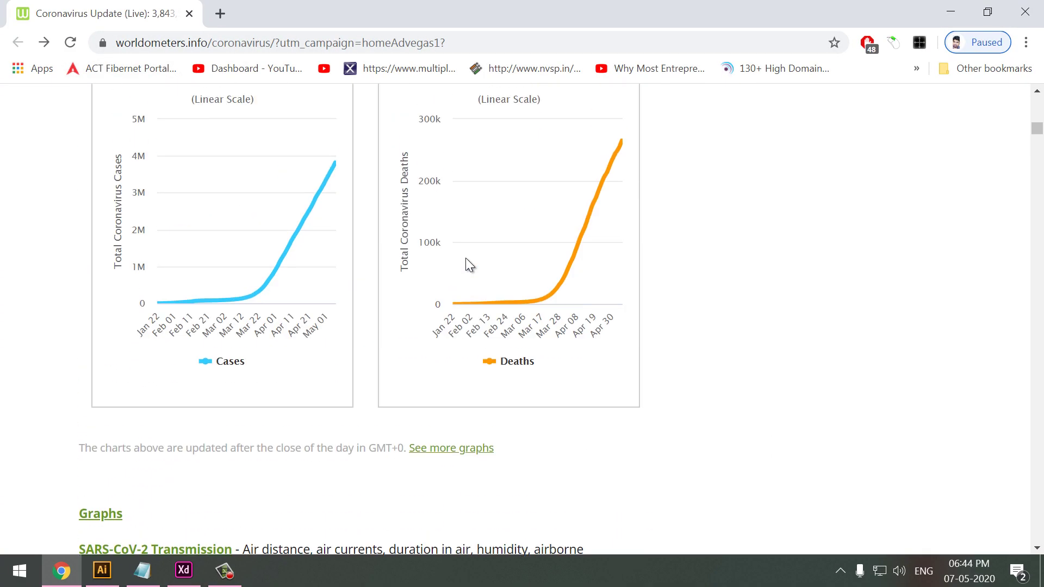
pyautogui.scroll(2, 465, 261)
pyautogui.scroll(-10, 465, 261)
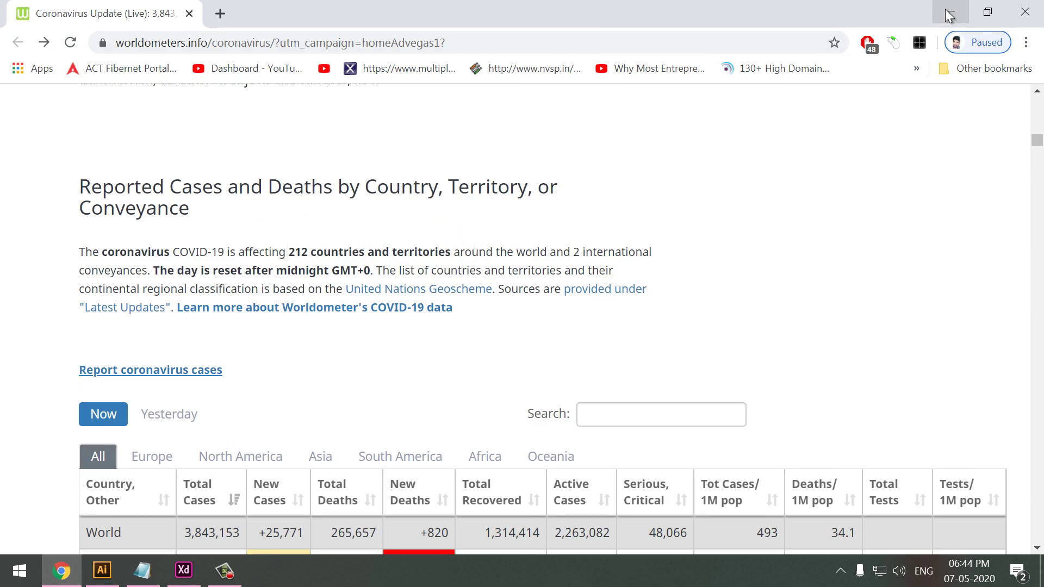
# Step: Open the voice prototype folder on the Desktop in File Explorer and display its files as extra large icons
pyautogui.press('super+e')
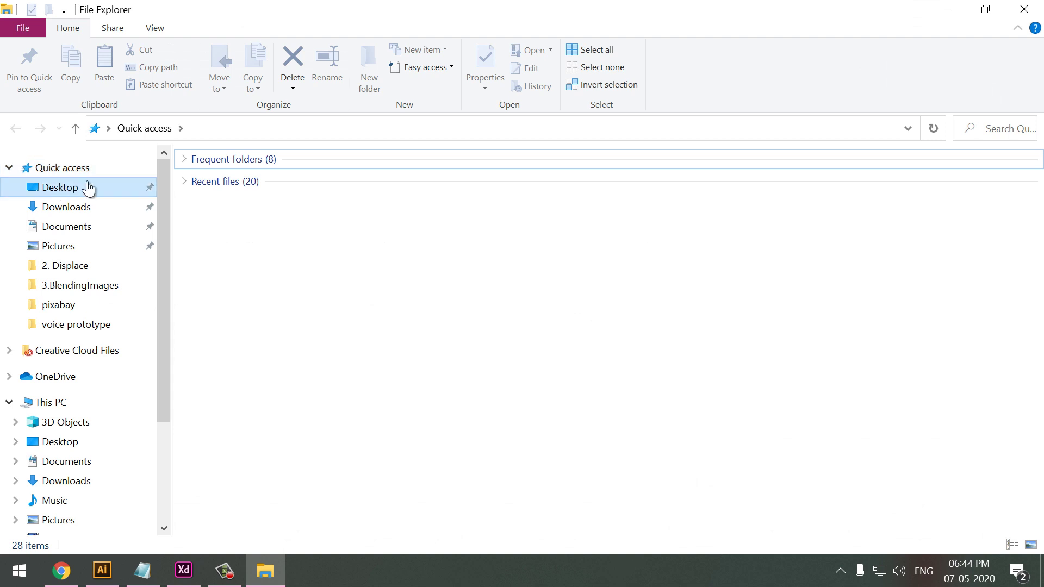
pyautogui.click(89, 188)
pyautogui.doubleClick(612, 198)
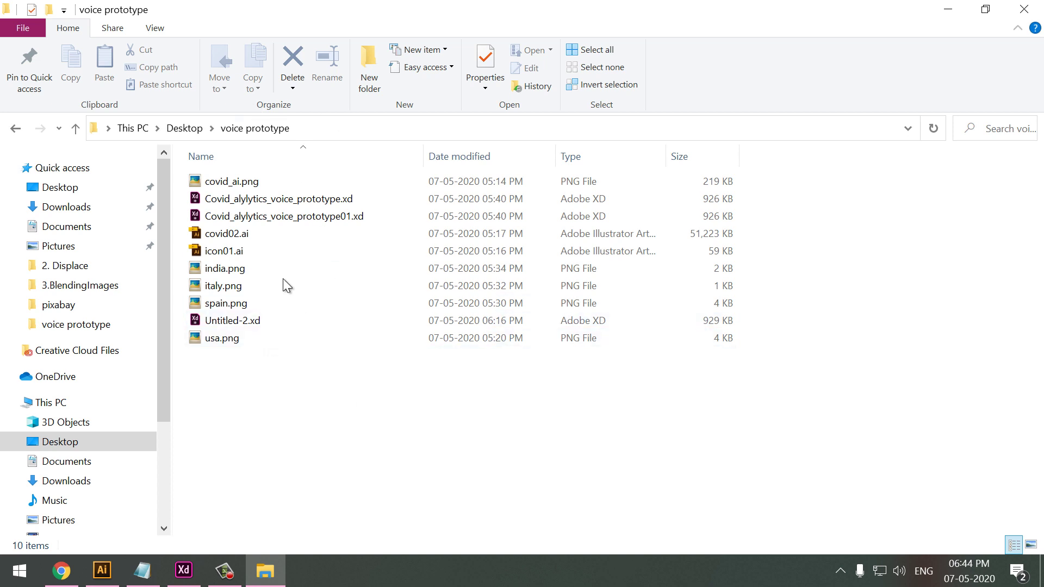
pyautogui.click(161, 31)
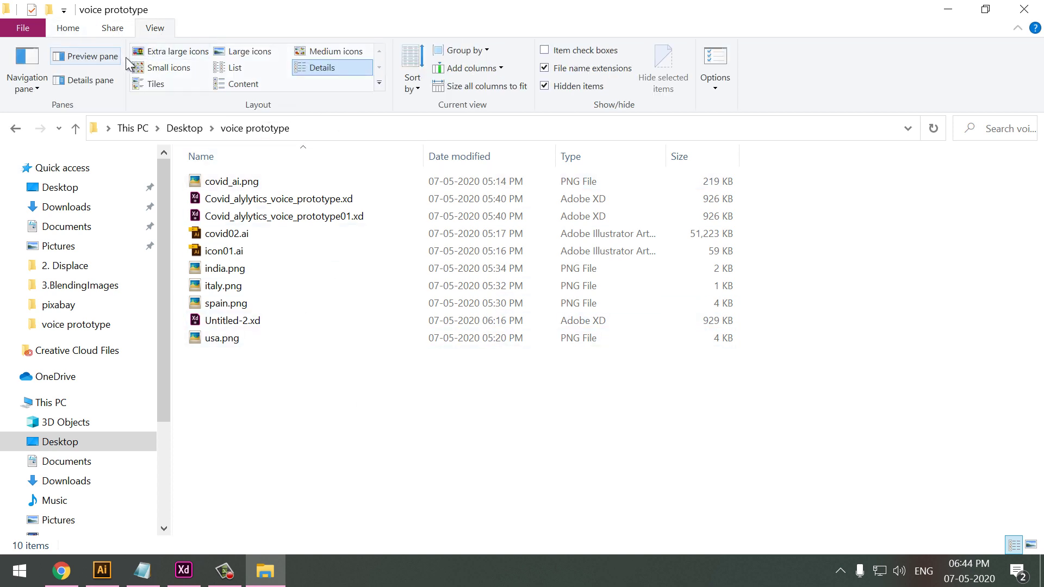
pyautogui.click(200, 52)
# Step: Look through the Spain, Italy and USA flag images and the Untitled-2.xd file in the folder
pyautogui.click(543, 424)
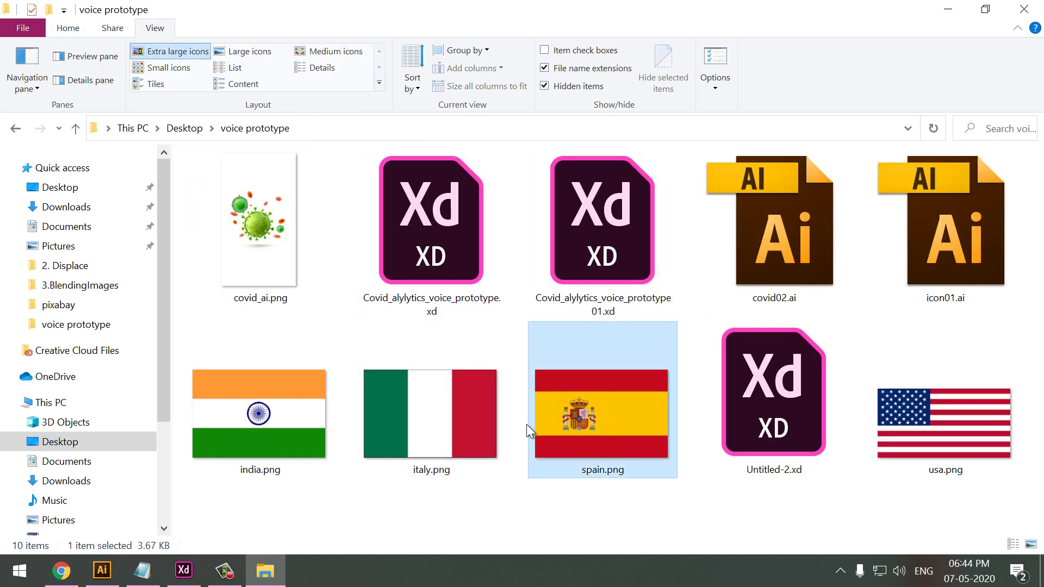
pyautogui.click(429, 429)
pyautogui.click(581, 435)
pyautogui.click(772, 413)
pyautogui.click(943, 424)
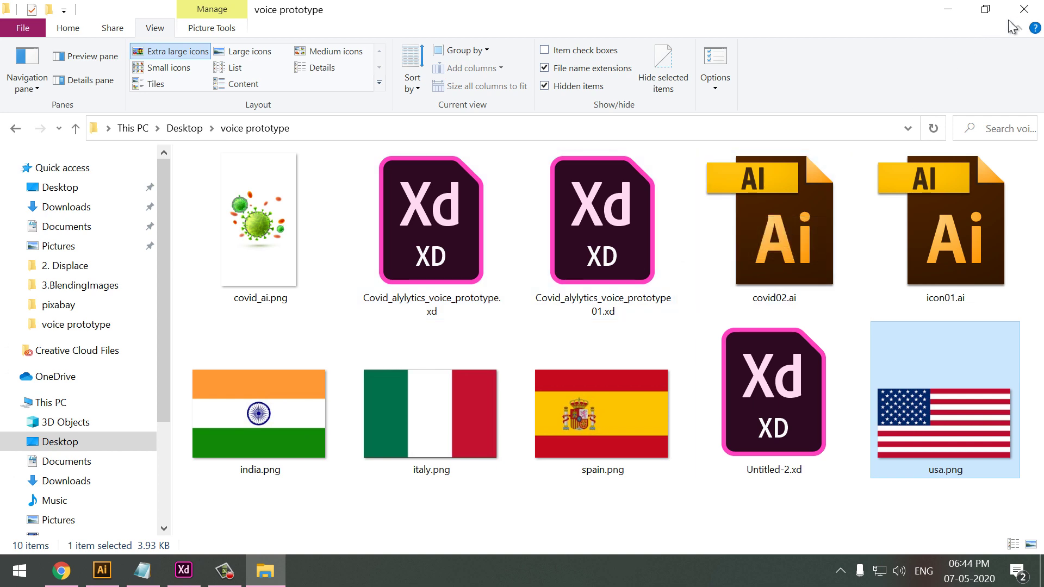
# Step: Close File Explorer, the browser and Illustrator, clearing Illustrator's clipboard data on exit
pyautogui.click(1024, 9)
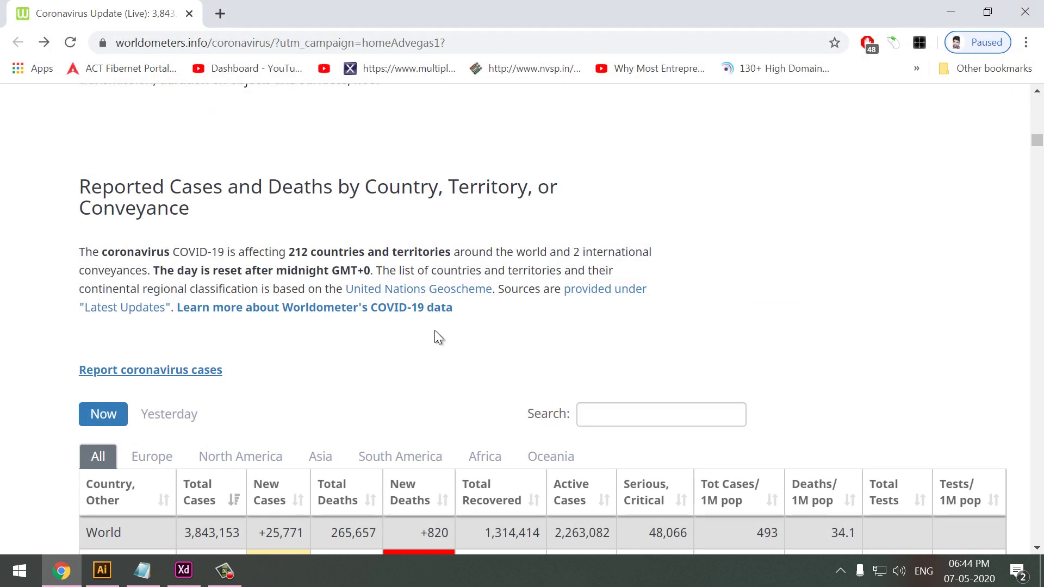
pyautogui.click(1033, 19)
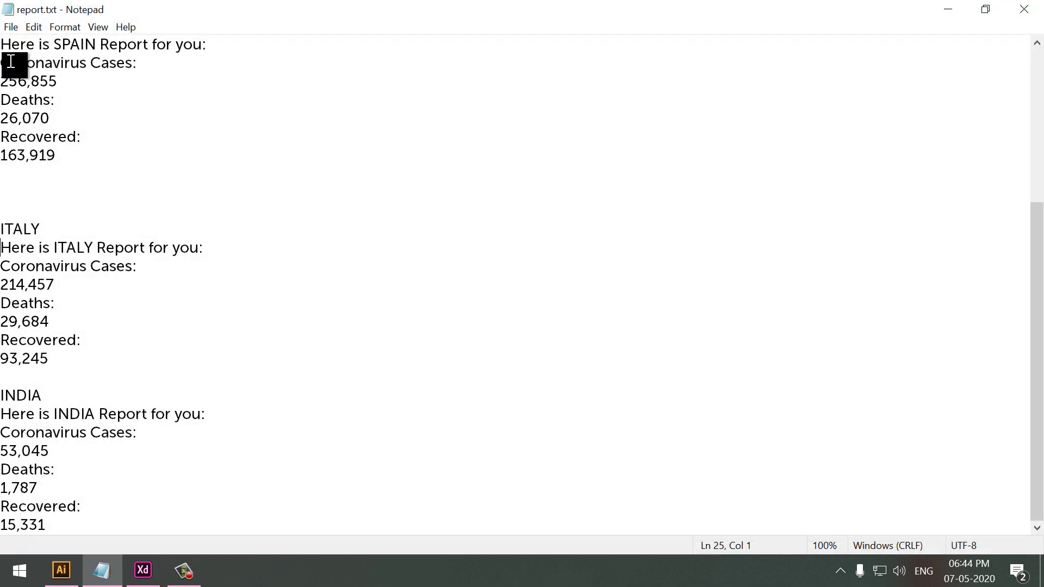
pyautogui.click(62, 570)
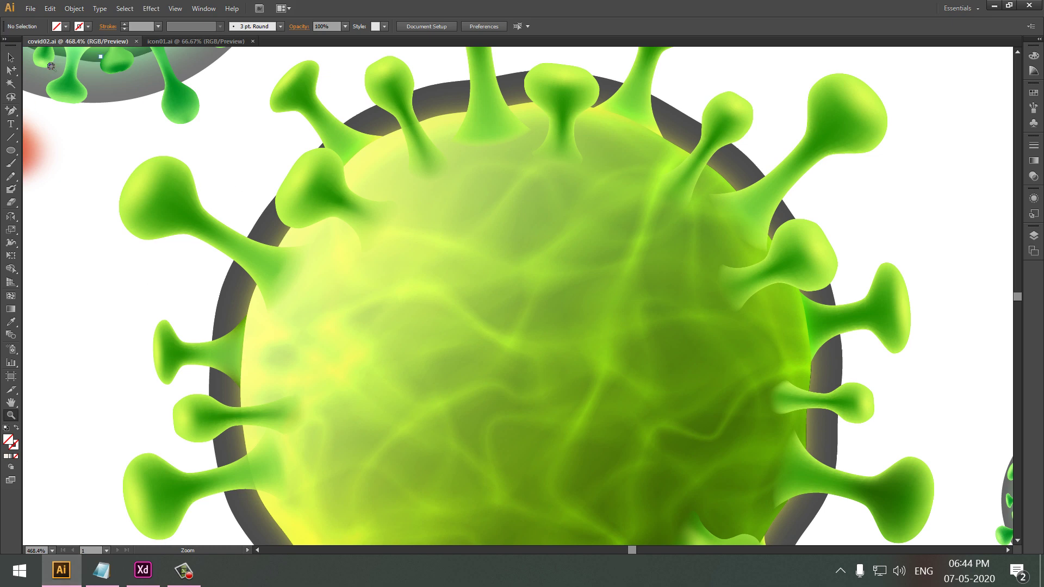
pyautogui.click(1029, 5)
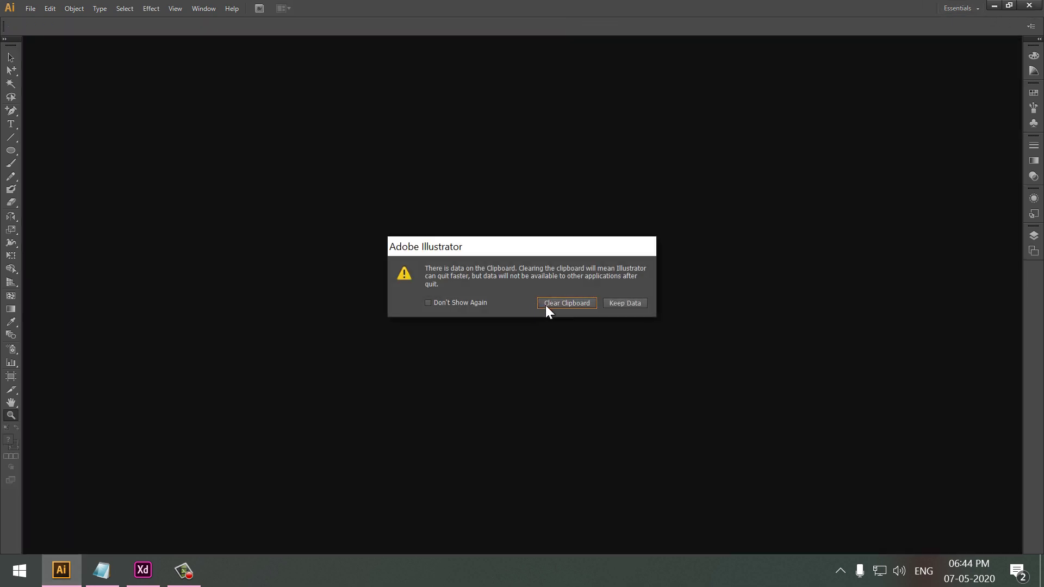
pyautogui.click(567, 305)
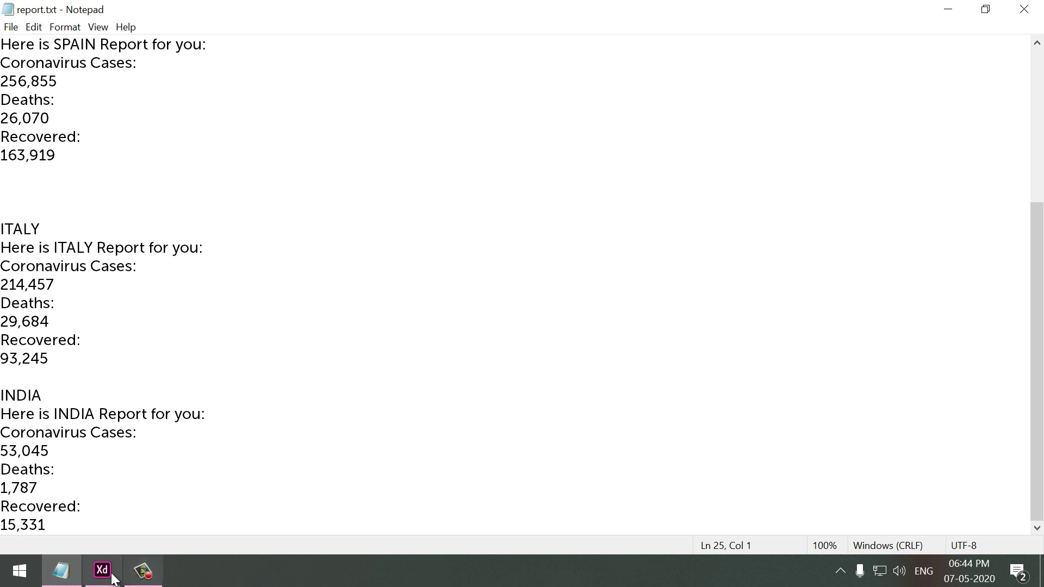
# Step: Switch to Adobe XD and examine the home artboard and the neighbouring countries artboard up close
pyautogui.click(102, 570)
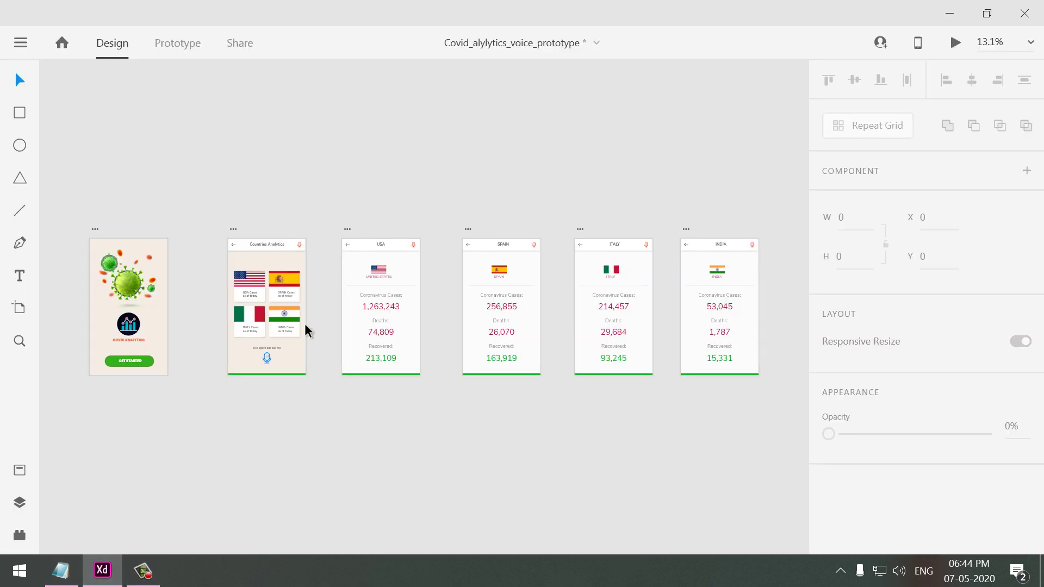
pyautogui.press('z')
pyautogui.moveTo(89, 230); pyautogui.dragTo(175, 375)
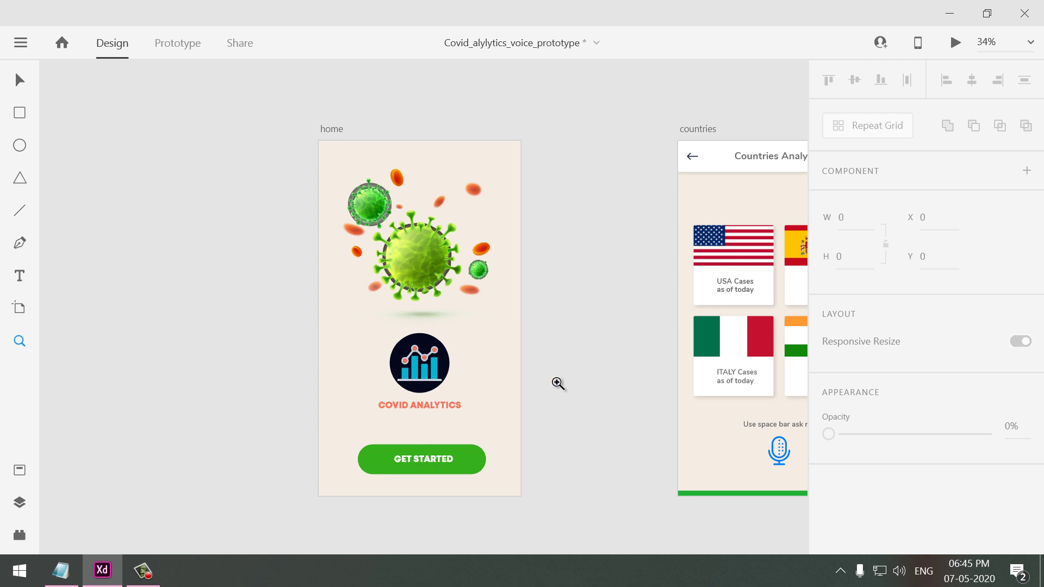
pyautogui.moveTo(629, 284); pyautogui.dragTo(321, 283)
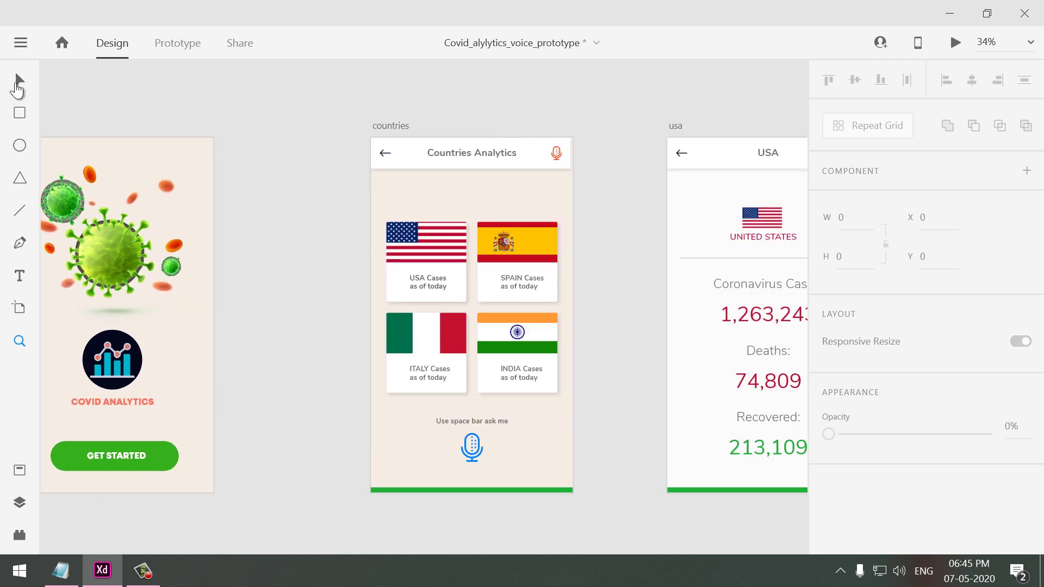
# Step: Inspect the USA, SPAIN, INDIA and ITALY cards on the countries artboard, leaving nothing selected
pyautogui.click(19, 80)
pyautogui.click(433, 241)
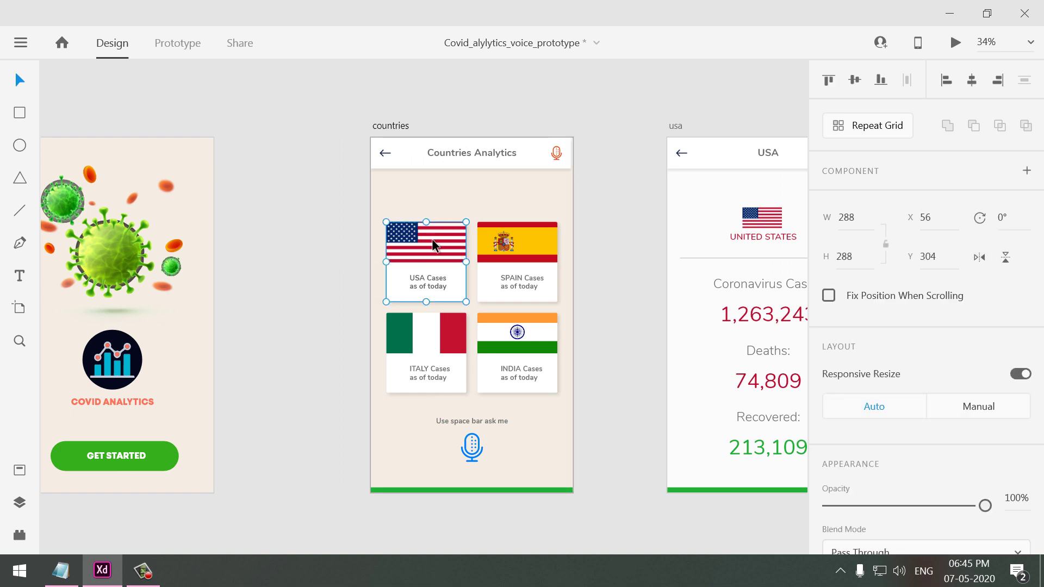
pyautogui.click(521, 272)
pyautogui.click(527, 356)
pyautogui.click(432, 365)
pyautogui.click(491, 474)
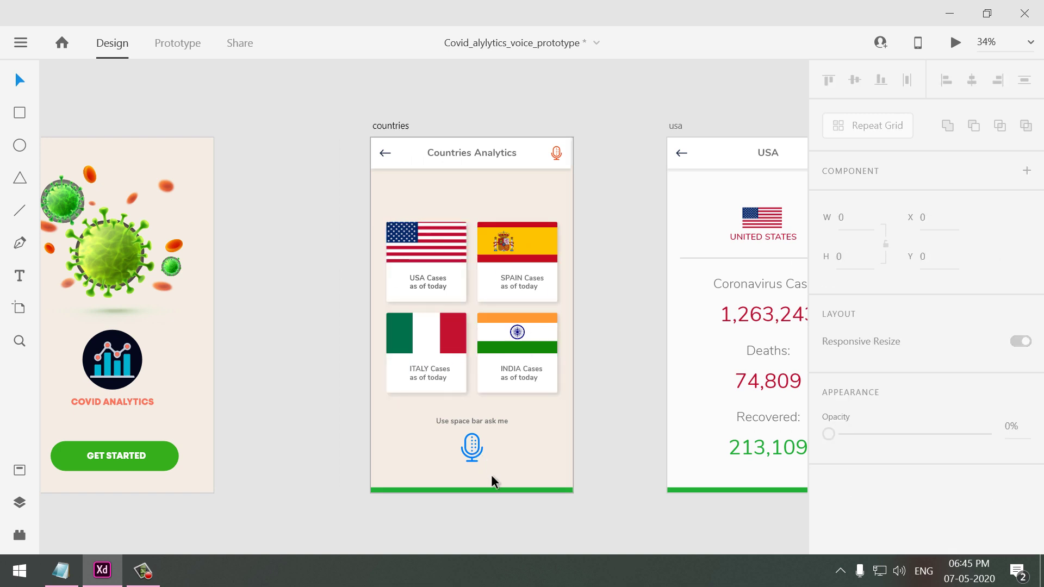
# Step: Examine the voice prompt and microphone icon on the countries artboard and the case figures on the usa artboard
pyautogui.moveTo(421, 406); pyautogui.dragTo(531, 475)
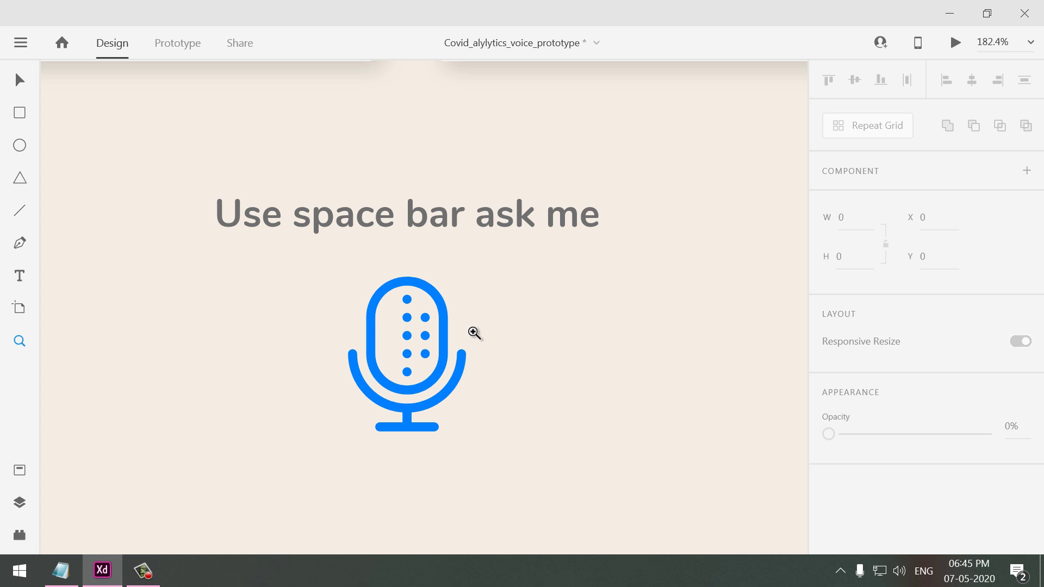
pyautogui.hotkey('ctrl', '-')
pyautogui.hotkey('ctrl', '-')
pyautogui.hotkey('ctrl', '-')
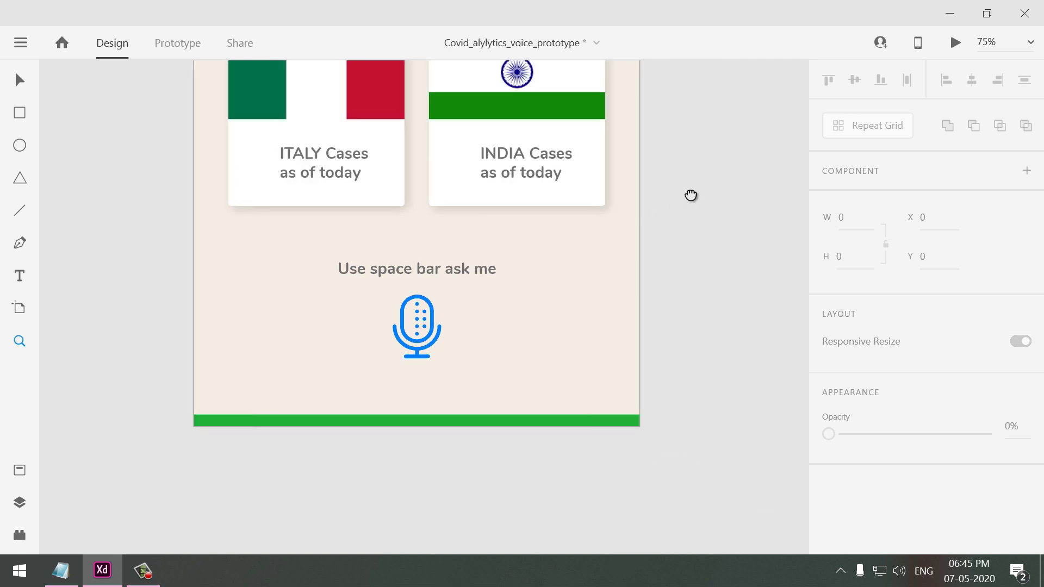
pyautogui.hscroll(10, 690, 196)
pyautogui.scroll(3, 690, 195)
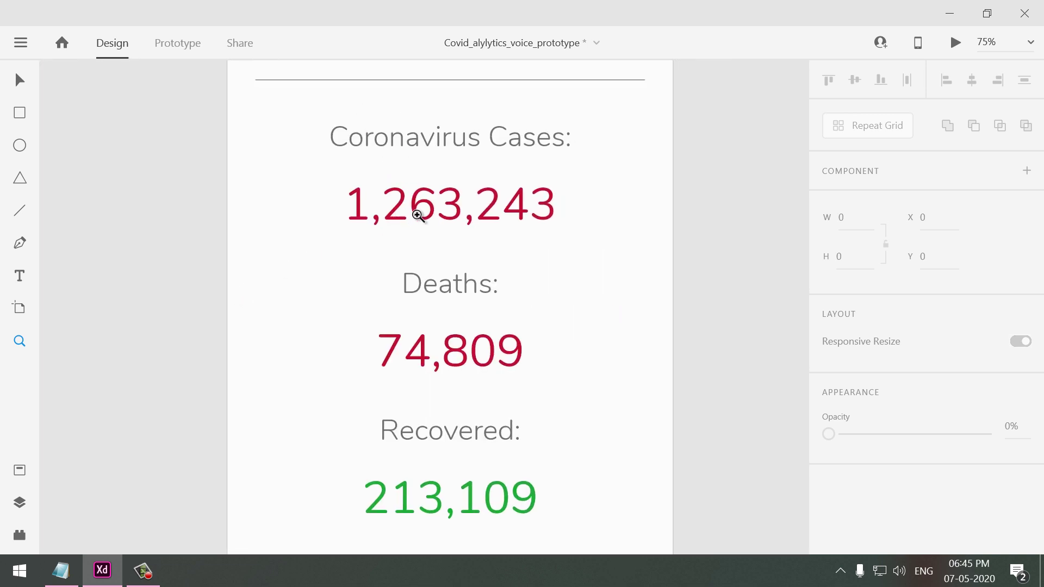
pyautogui.hotkey('ctrl', '-')
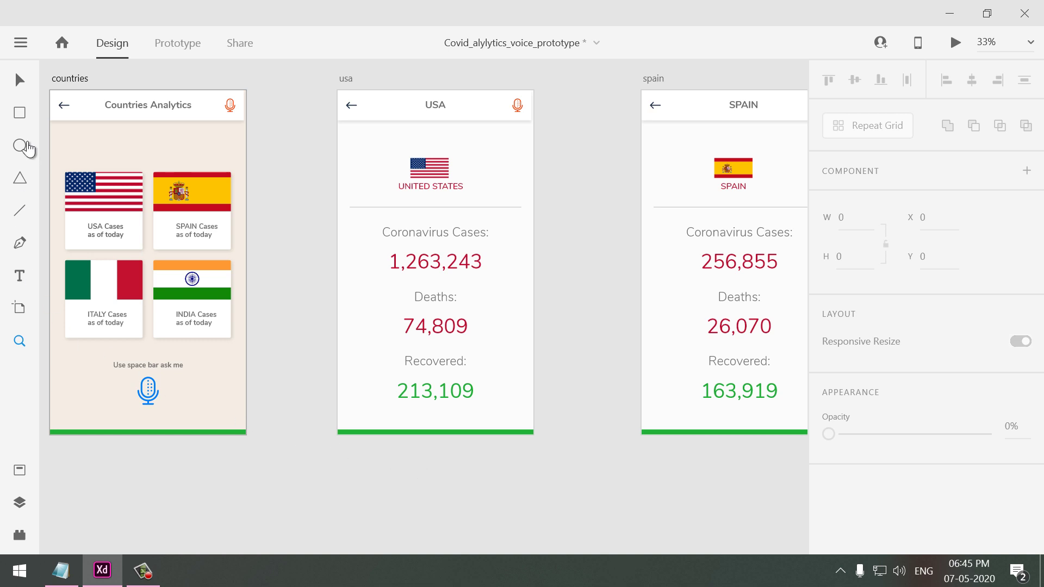
# Step: Switch the document to Prototype mode with the selection tool active and the home and countries artboards in view
pyautogui.click(176, 48)
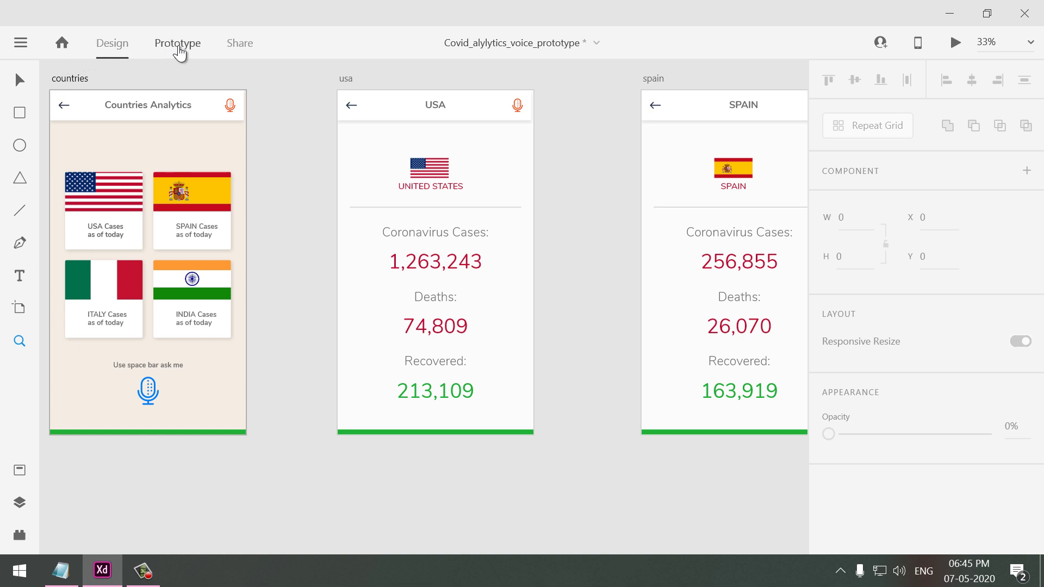
pyautogui.moveTo(281, 353)
pyautogui.mouseDown()
pyautogui.moveTo(521, 352)
pyautogui.moveTo(487, 343)
pyautogui.moveTo(508, 327)
pyautogui.mouseUp()
pyautogui.click(20, 81)
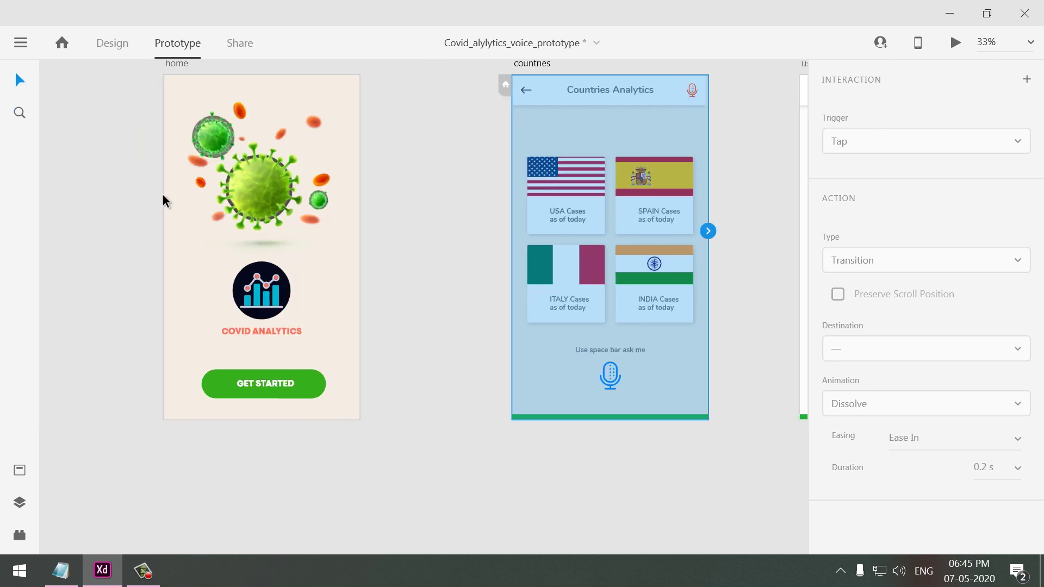
# Step: Link the GET STARTED button on the home artboard to the countries artboard with a Tap-triggered Slide Left transition
pyautogui.click(311, 390)
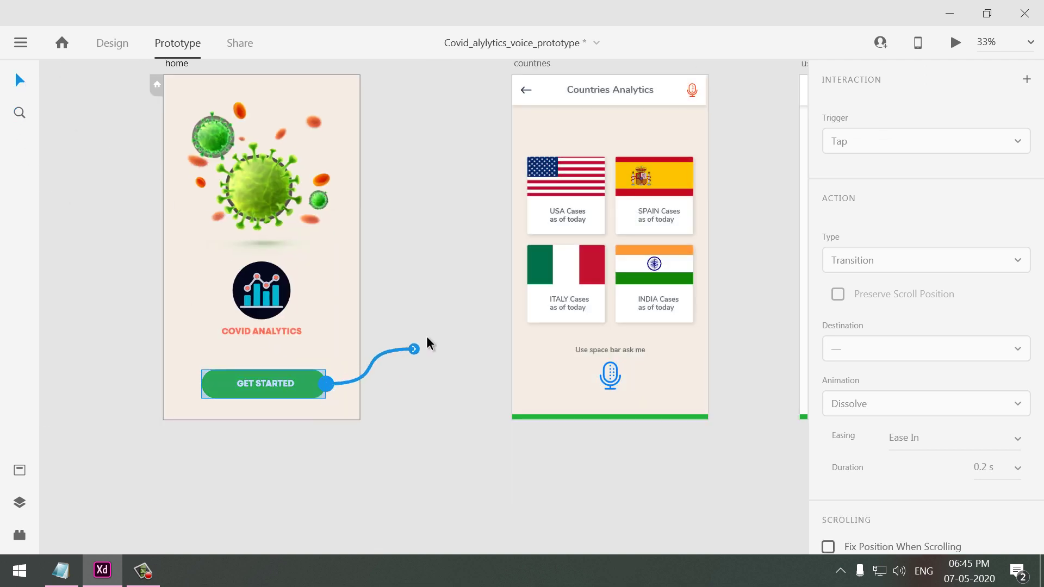
pyautogui.moveTo(427, 338); pyautogui.dragTo(572, 128)
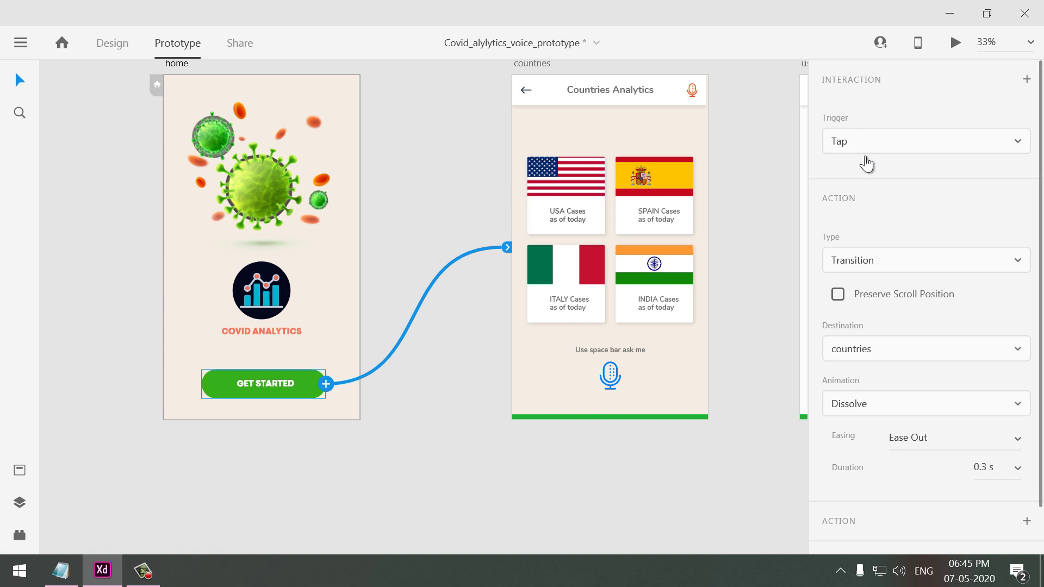
pyautogui.click(850, 408)
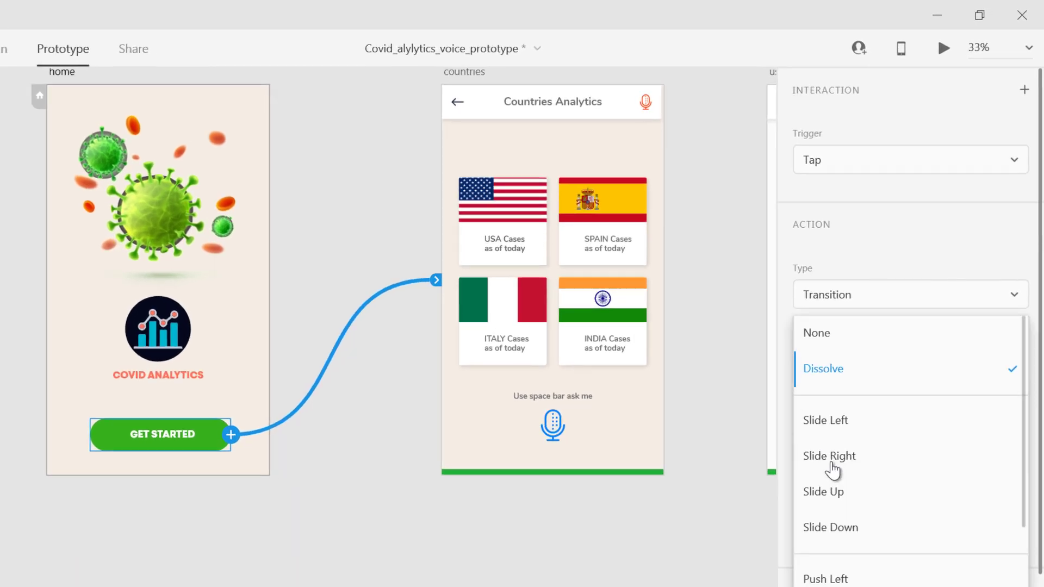
pyautogui.click(837, 422)
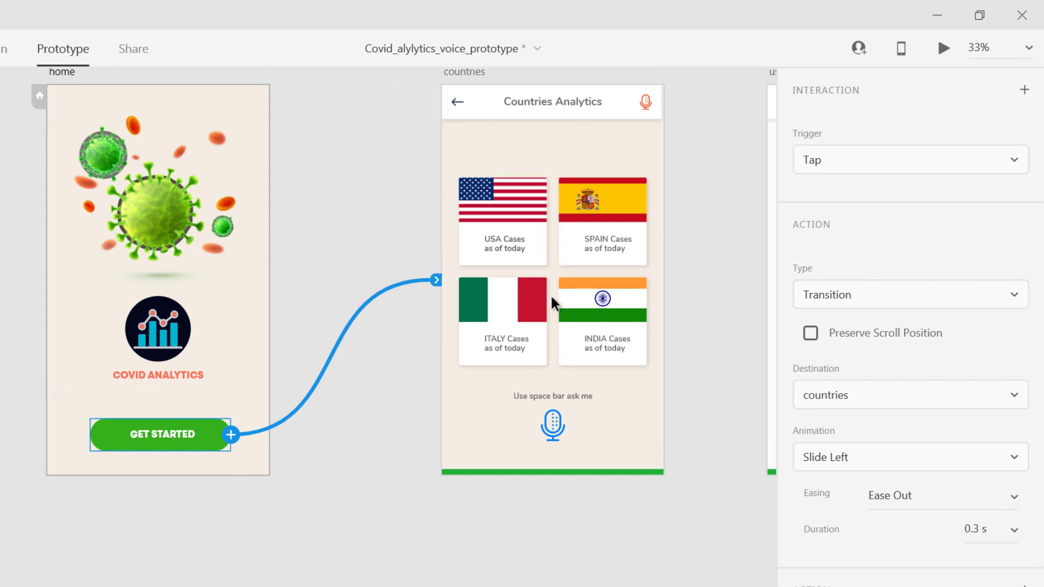
# Step: Preview the prototype and test the GET STARTED button's transition to the countries screen, then close the preview
pyautogui.click(943, 48)
pyautogui.click(309, 565)
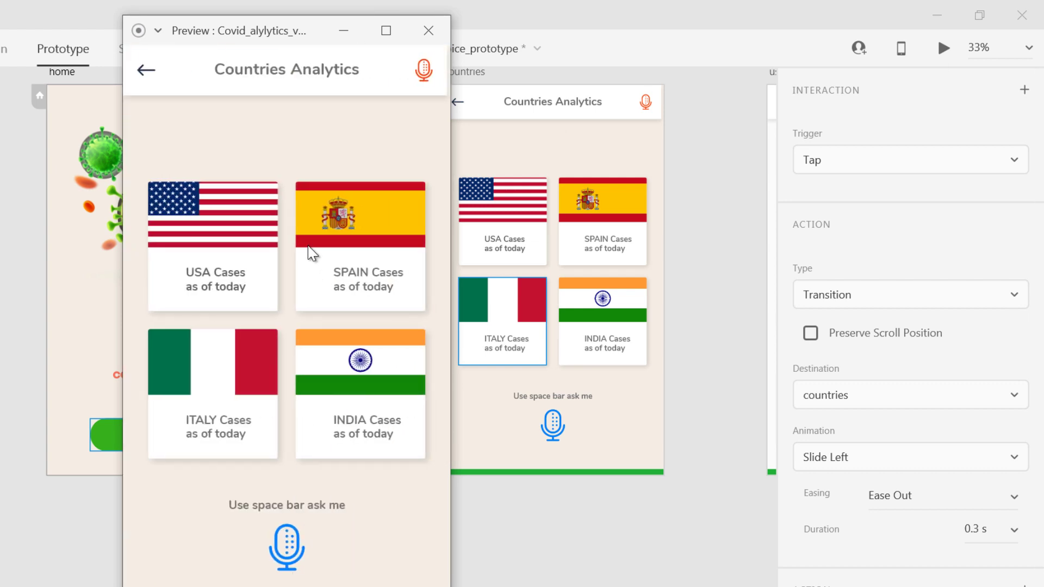
pyautogui.click(433, 34)
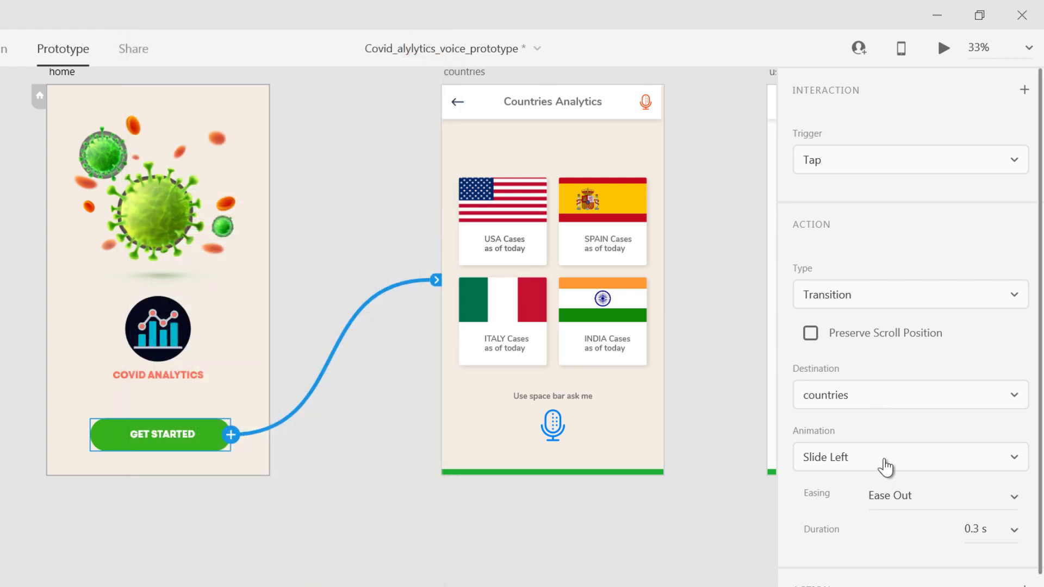
pyautogui.scroll(-1, 876, 563)
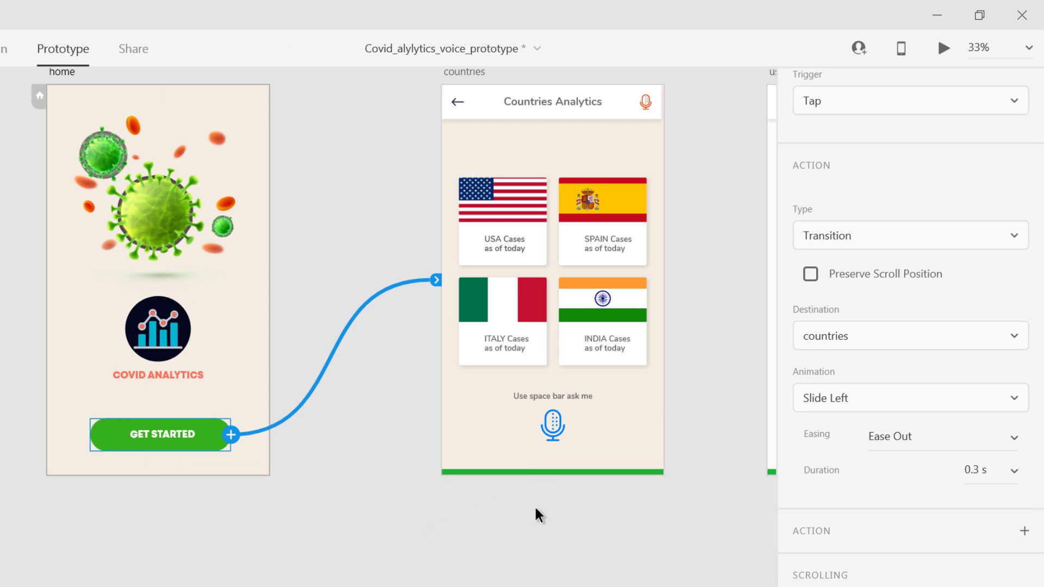
pyautogui.hscroll(5, 570, 480)
pyautogui.click(280, 243)
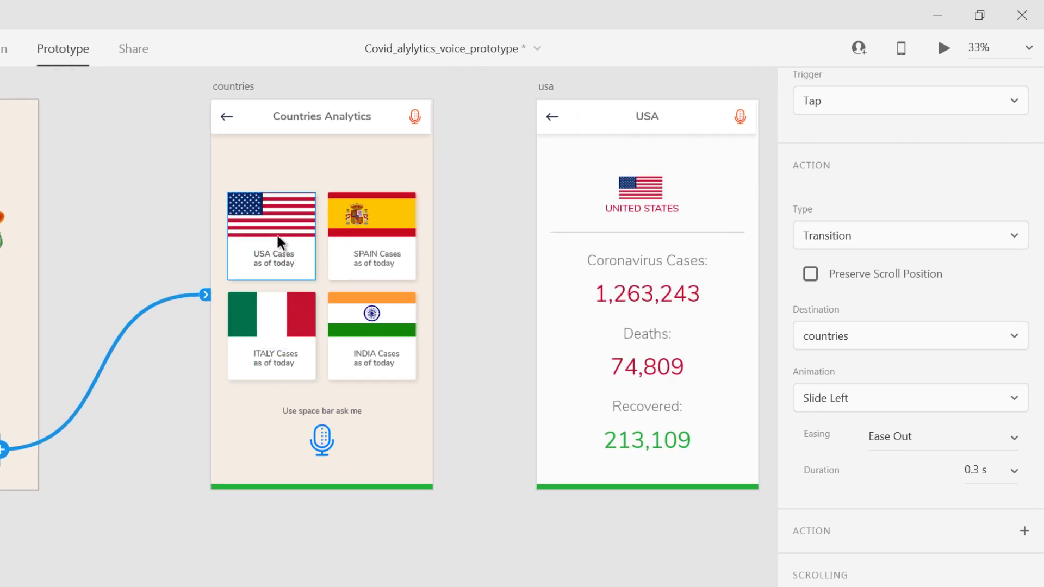
pyautogui.click(279, 231)
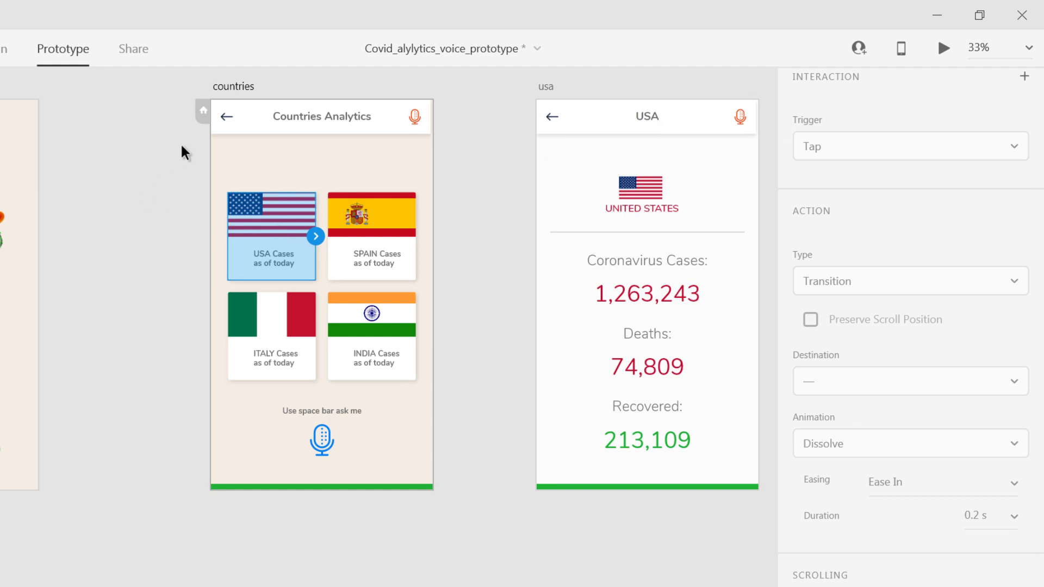
pyautogui.click(197, 197)
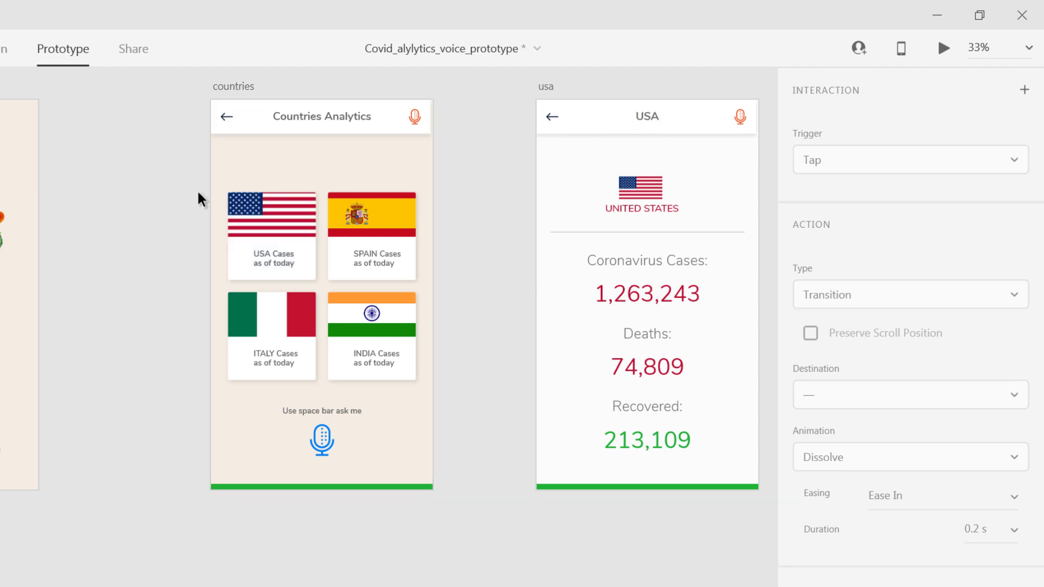
# Step: Link the back arrow in the countries artboard's header to the home artboard with a Tap-triggered Slide Right transition
pyautogui.click(227, 120)
pyautogui.press('z')
pyautogui.moveTo(216, 98); pyautogui.dragTo(339, 168)
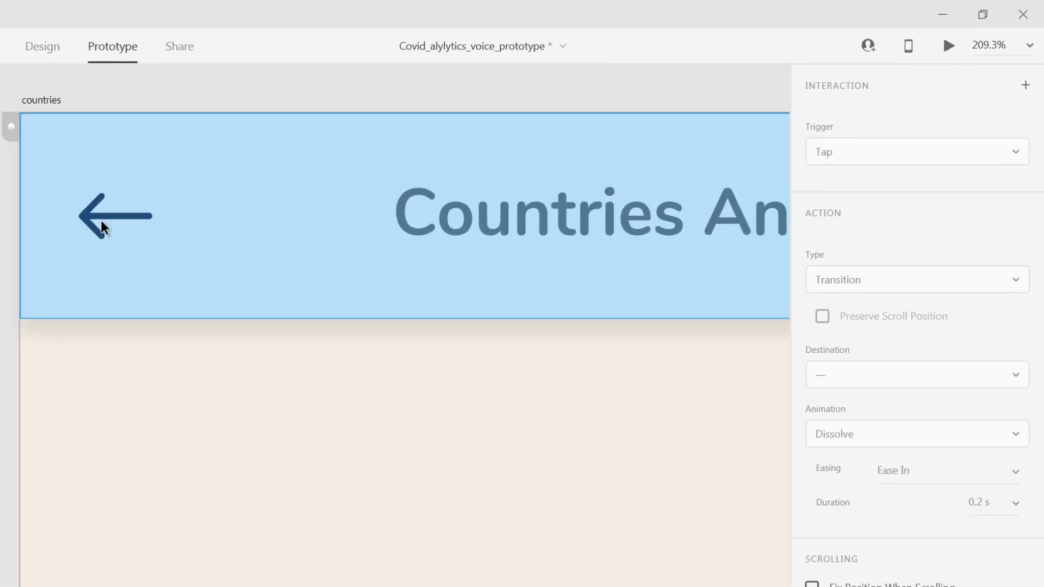
pyautogui.doubleClick(44, 232)
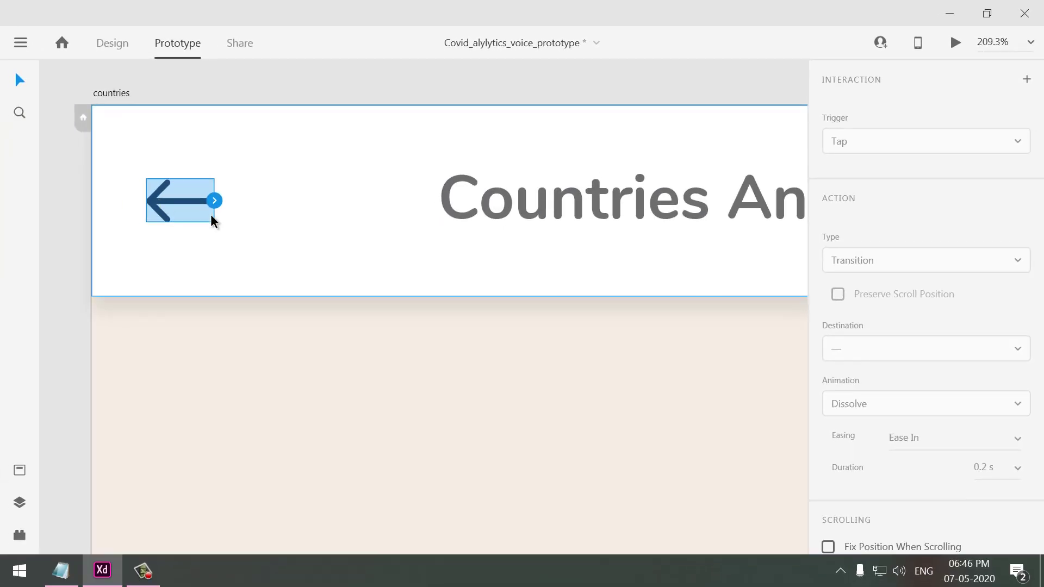
pyautogui.hotkey('ctrl', '-')
pyautogui.hotkey('ctrl', '-')
pyautogui.hotkey('ctrl', '-')
pyautogui.hotkey('ctrl', '-')
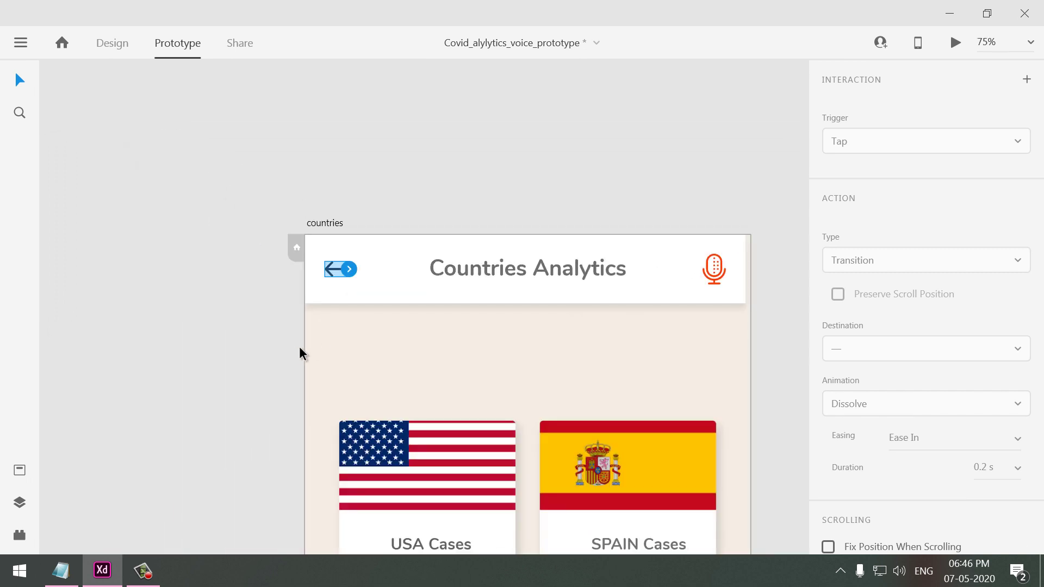
pyautogui.moveTo(301, 354); pyautogui.dragTo(532, 319)
pyautogui.moveTo(580, 240); pyautogui.dragTo(148, 261)
pyautogui.click(916, 413)
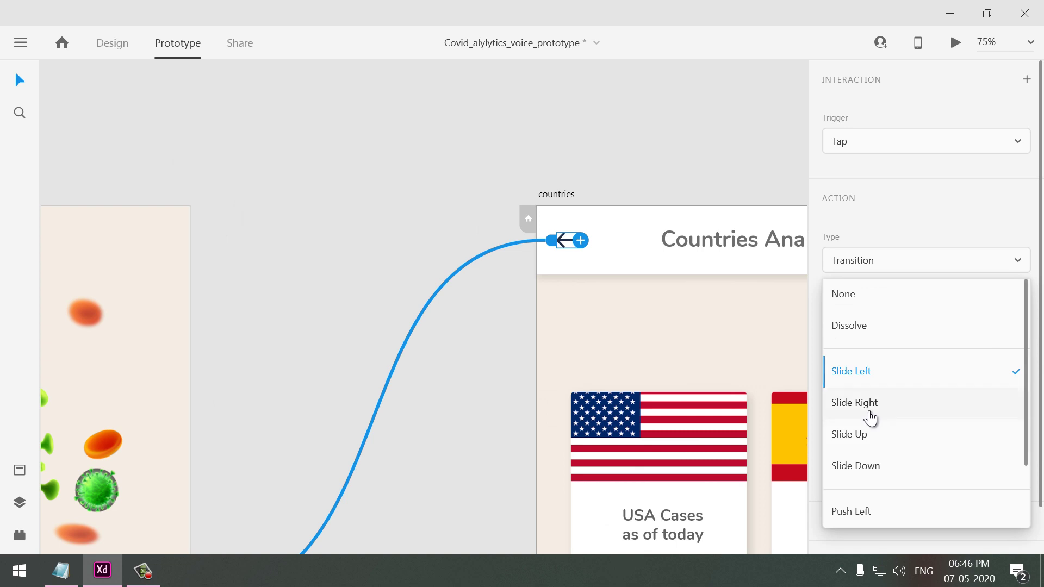
pyautogui.click(869, 407)
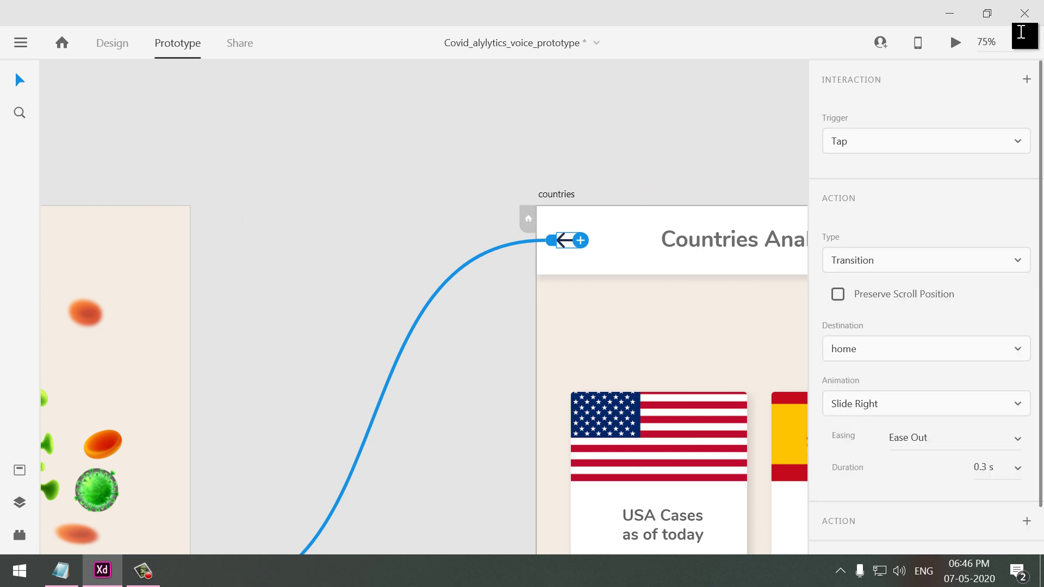
# Step: Preview the prototype from the home artboard, testing the GET STARTED button and the countries screen's back arrow
pyautogui.click(943, 48)
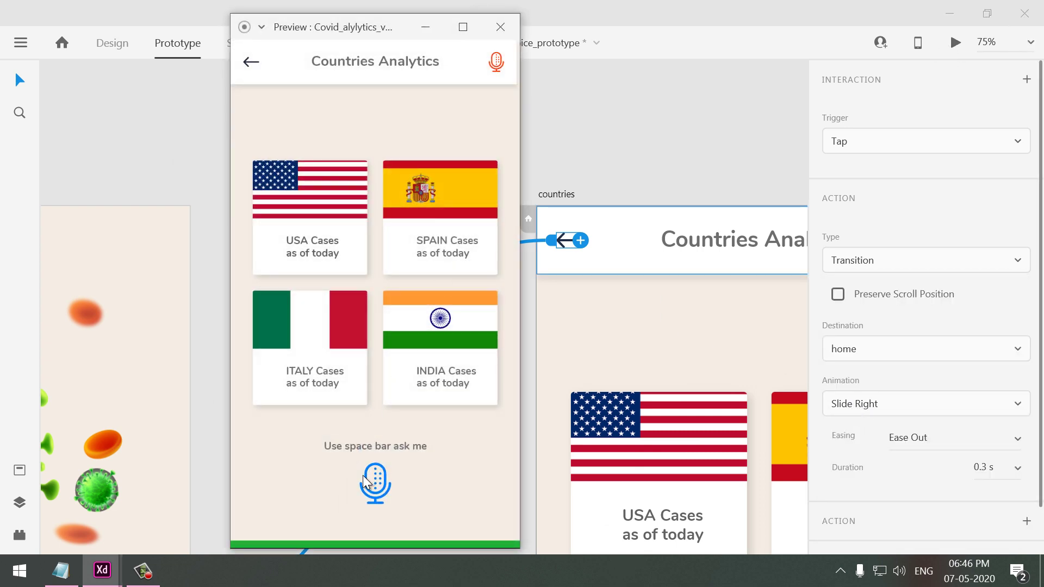
pyautogui.click(500, 27)
pyautogui.click(142, 270)
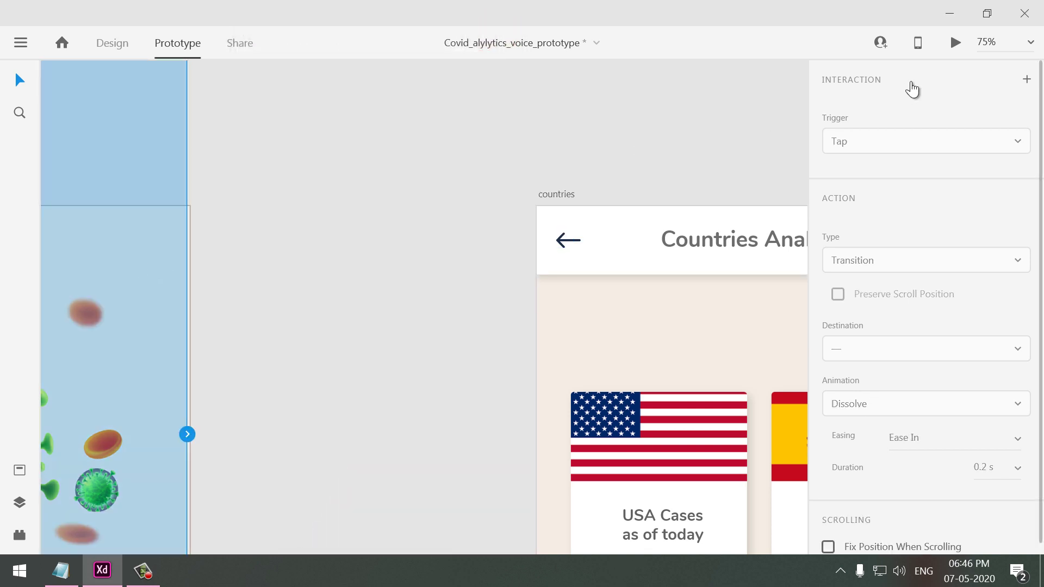
pyautogui.click(955, 48)
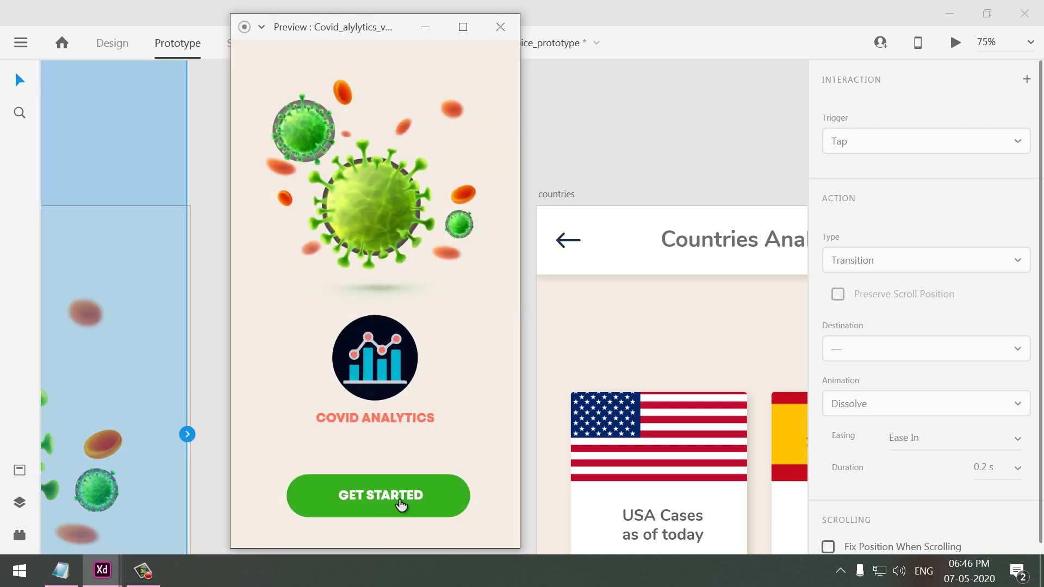
pyautogui.click(393, 504)
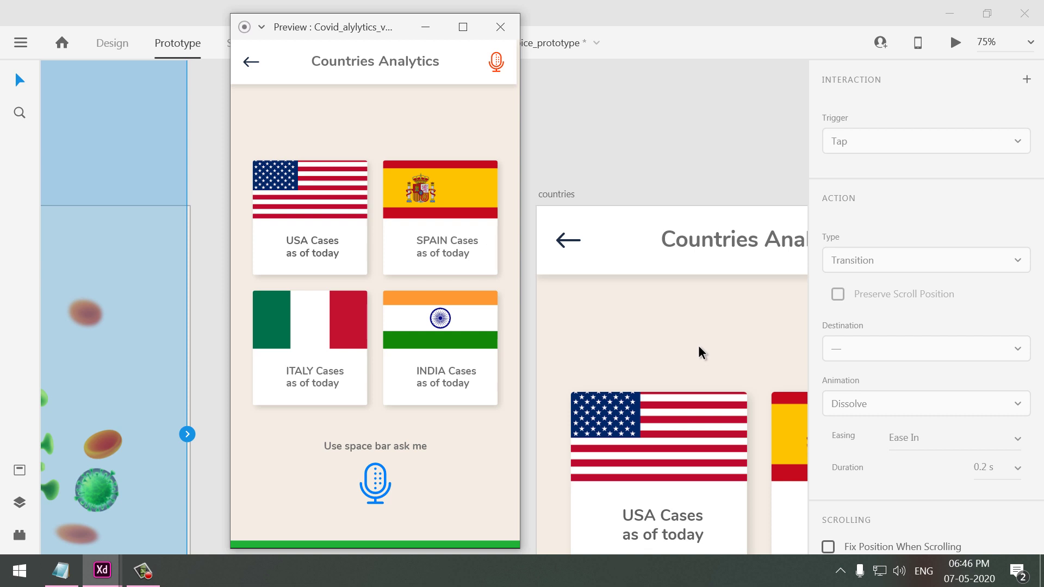
pyautogui.click(251, 63)
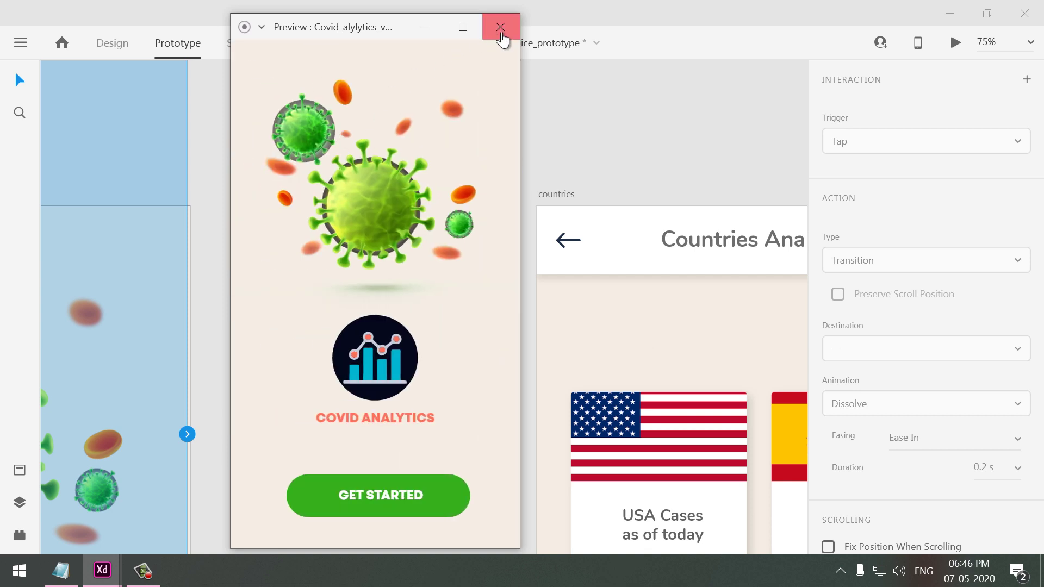
pyautogui.click(500, 27)
# Step: Link the back arrow on the usa artboard to the home artboard with a Slide Right transition
pyautogui.scroll(-5, 643, 118)
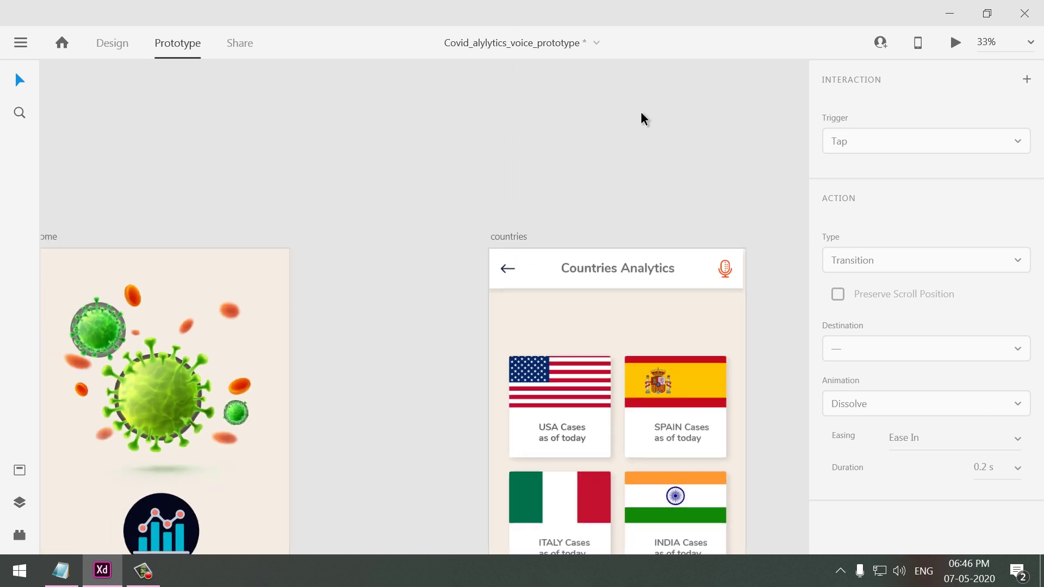
pyautogui.moveTo(701, 196); pyautogui.dragTo(392, 152)
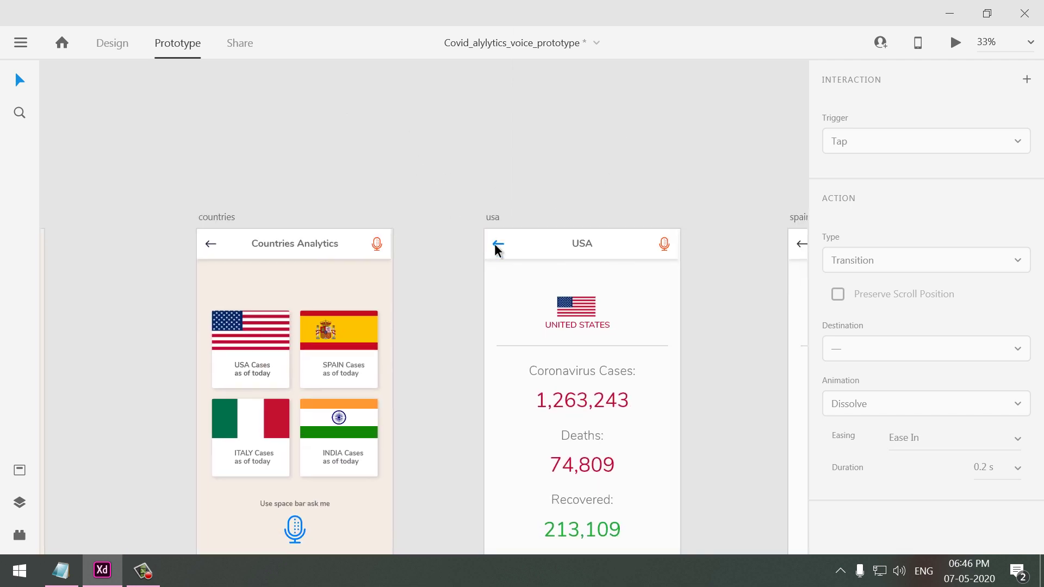
pyautogui.click(498, 249)
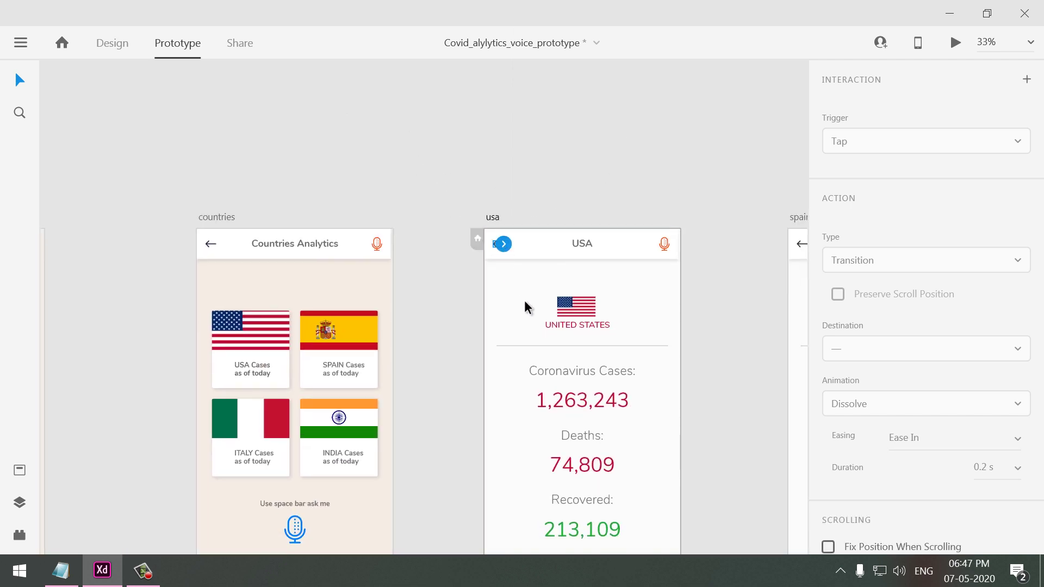
pyautogui.scroll(-1, 521, 302)
pyautogui.moveTo(483, 260); pyautogui.dragTo(87, 348)
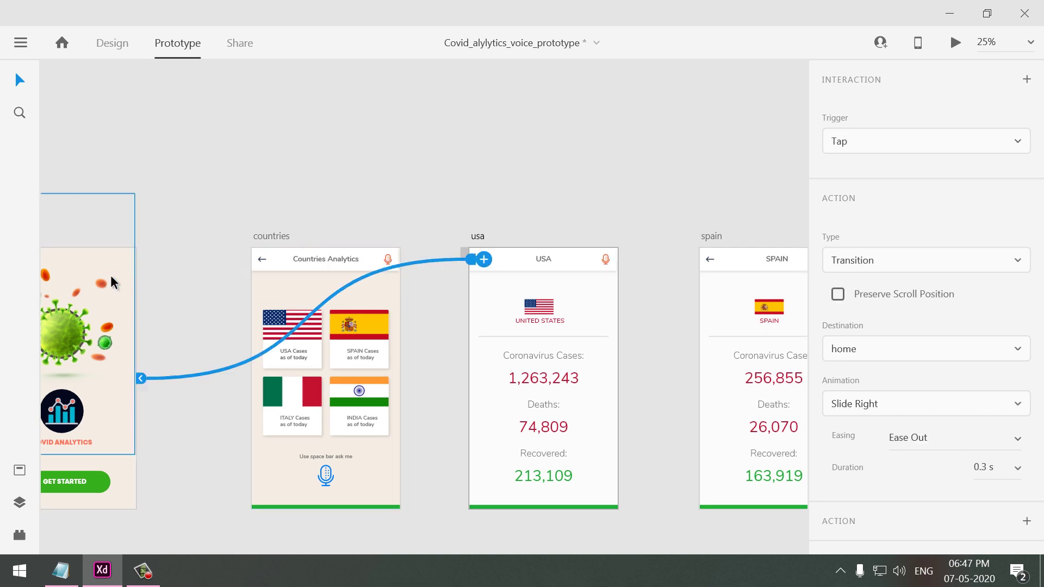
# Step: Link the back arrow inside the spain artboard's header to the countries artboard with a Slide Right transition
pyautogui.click(711, 261)
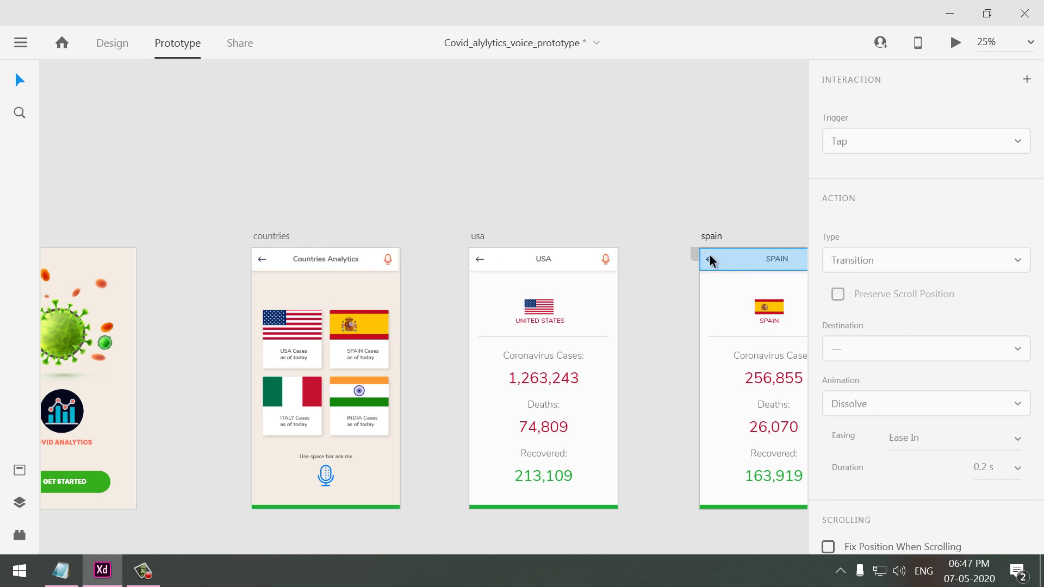
pyautogui.press('z')
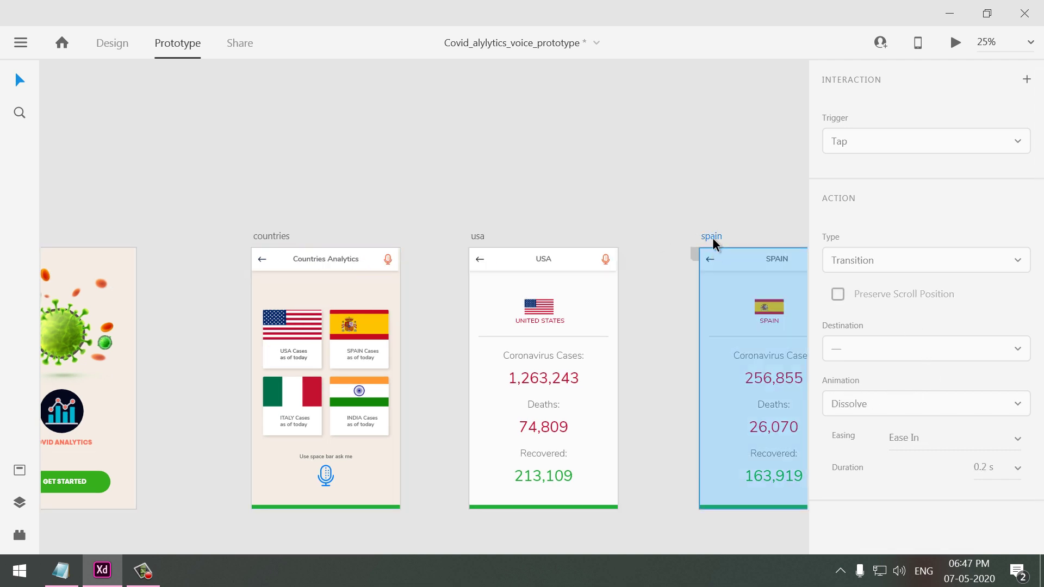
pyautogui.moveTo(680, 240); pyautogui.dragTo(749, 297)
pyautogui.click(18, 84)
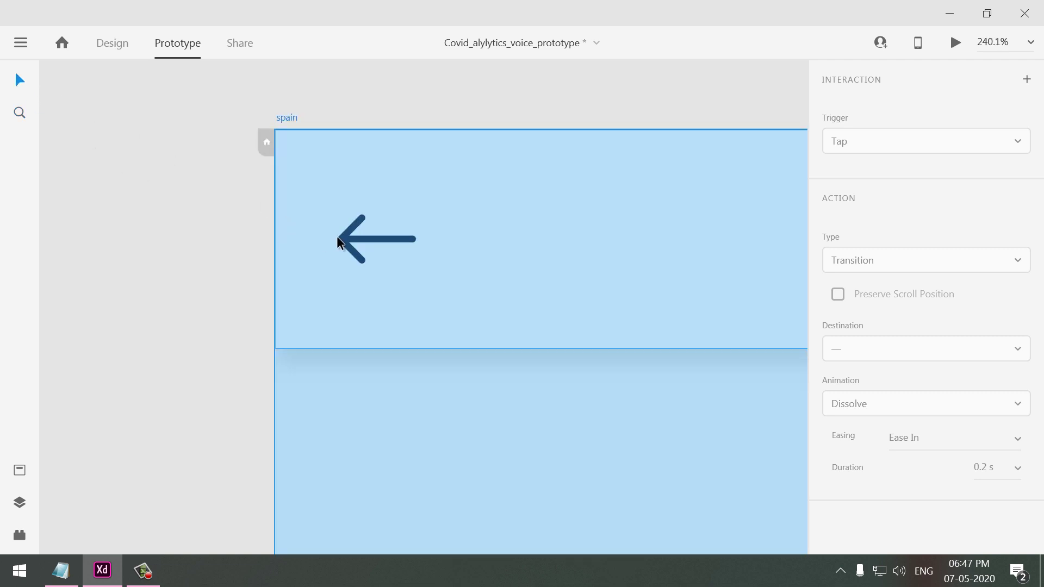
pyautogui.click(352, 244)
pyautogui.scroll(-10, 526, 310)
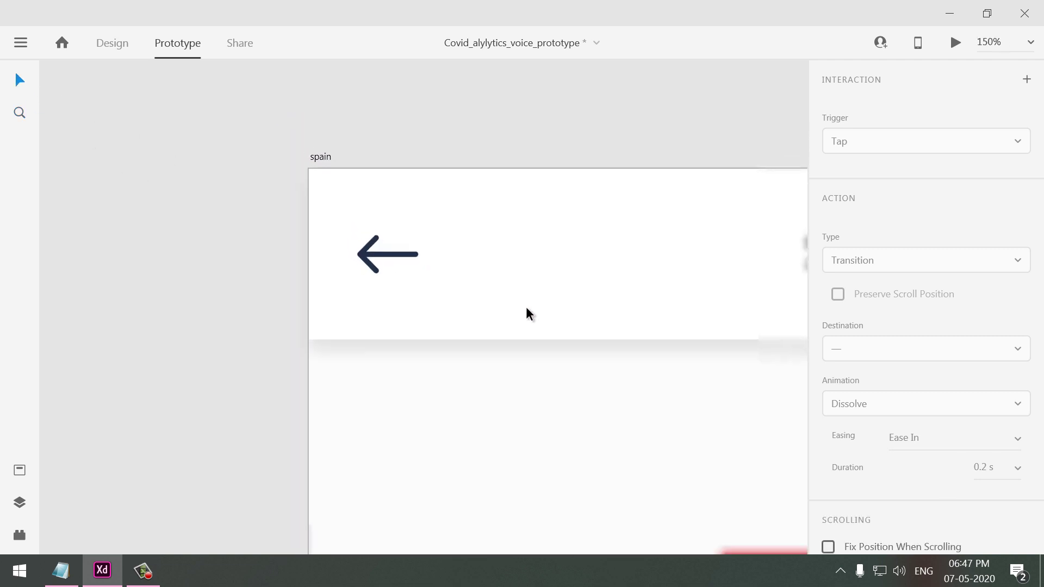
pyautogui.moveTo(479, 290); pyautogui.dragTo(221, 309)
pyautogui.moveTo(405, 273); pyautogui.dragTo(233, 281)
# Step: Link the back arrow inside the italy artboard's header to the home artboard with a Slide Right transition, leaving nothing selected
pyautogui.hscroll(5, 233, 281)
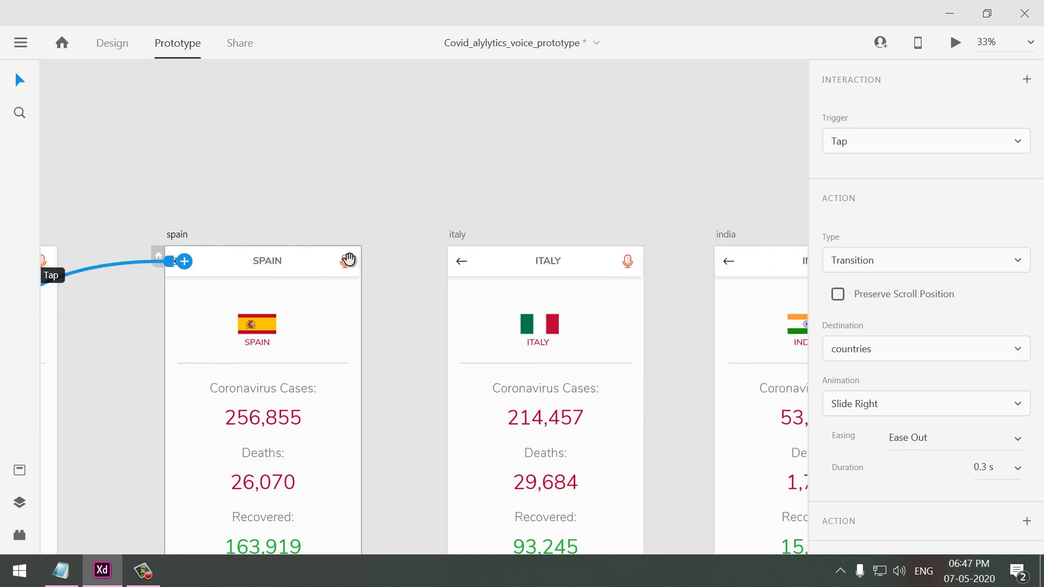
pyautogui.click(463, 265)
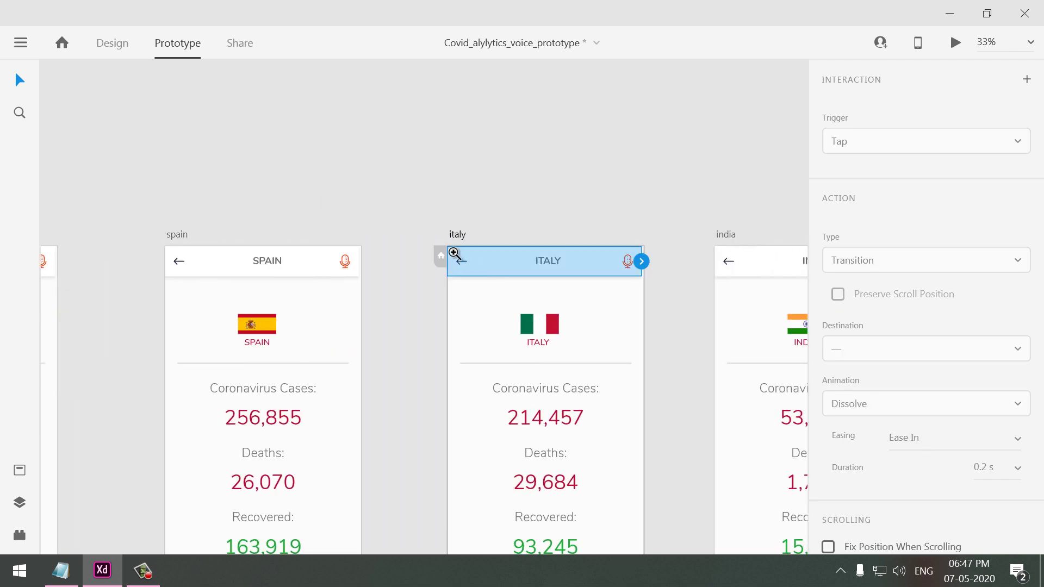
pyautogui.scroll(-1, 448, 217)
pyautogui.moveTo(437, 224); pyautogui.dragTo(505, 271)
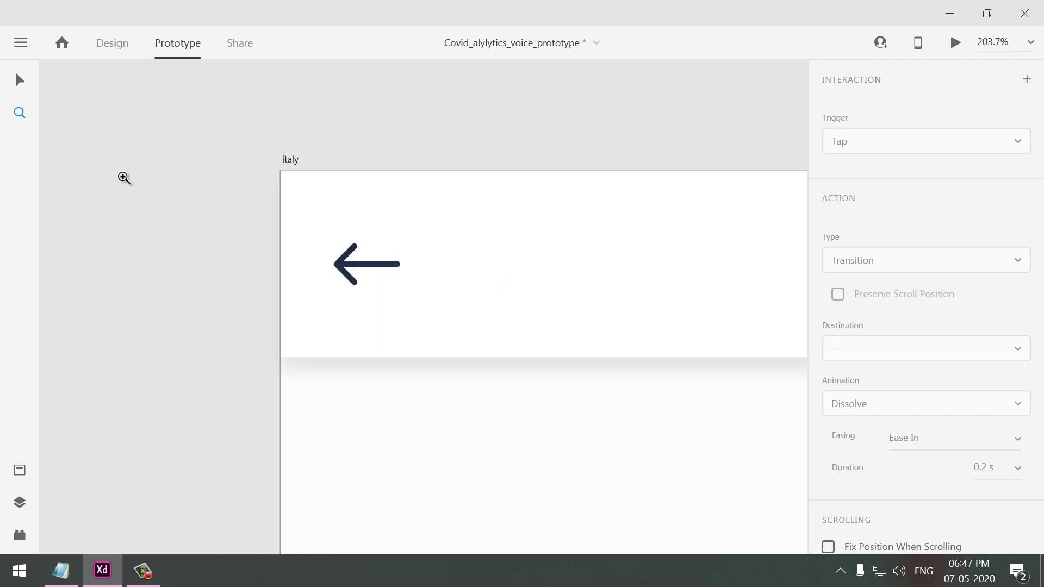
pyautogui.doubleClick(365, 261)
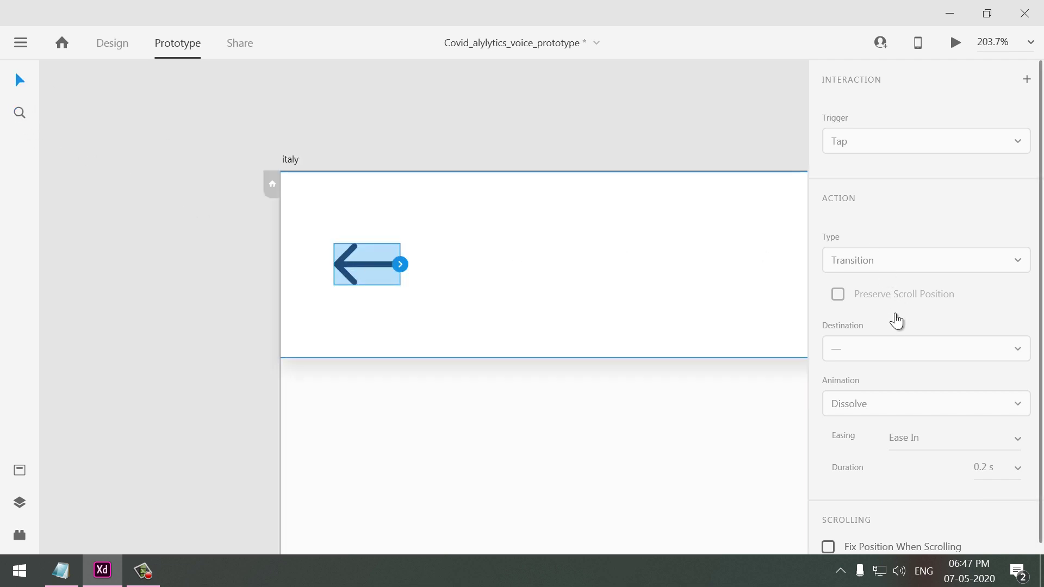
pyautogui.click(400, 264)
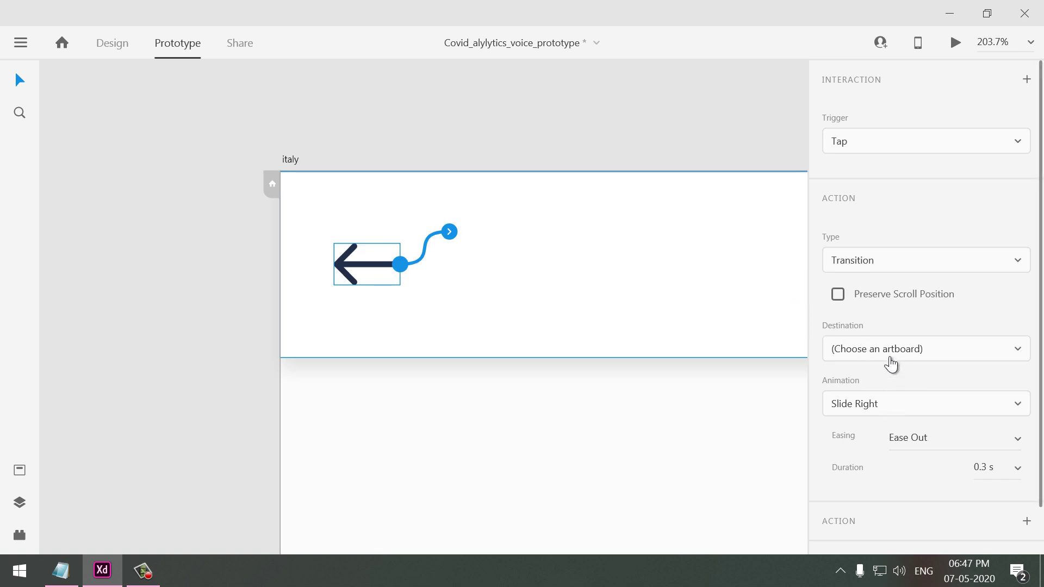
pyautogui.click(890, 358)
pyautogui.click(868, 393)
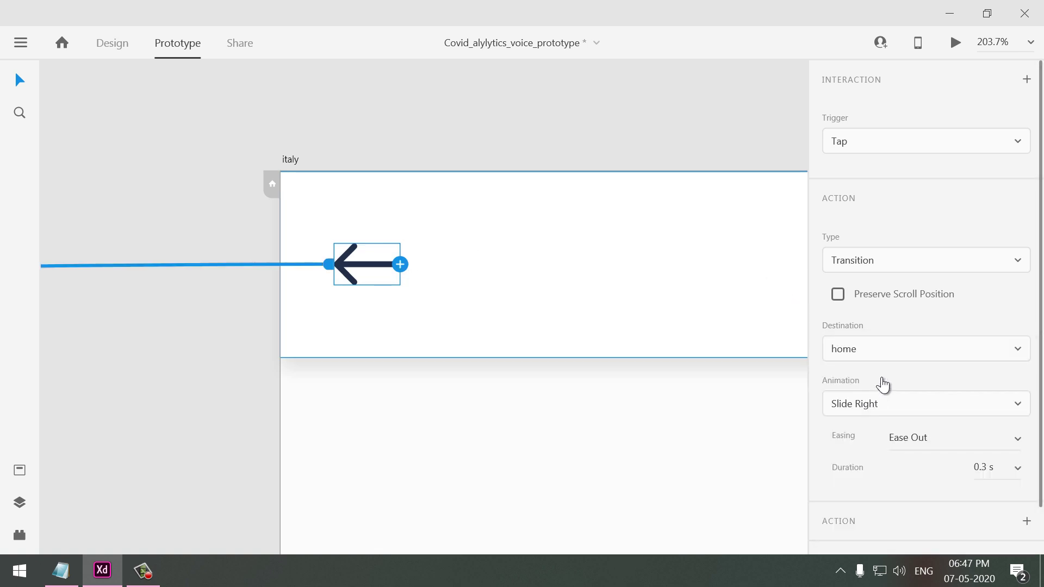
pyautogui.click(538, 148)
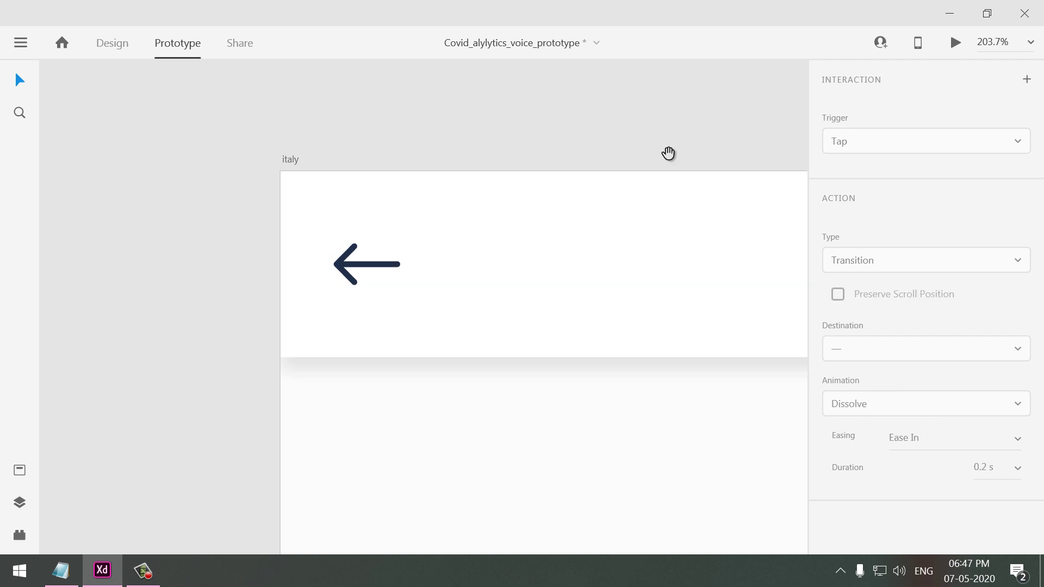
# Step: Link the back arrow inside the india artboard's header to the home artboard with a Slide Right transition
pyautogui.moveTo(669, 154); pyautogui.dragTo(3, 171)
pyautogui.hscroll(10, 373, 174)
pyautogui.click(377, 284)
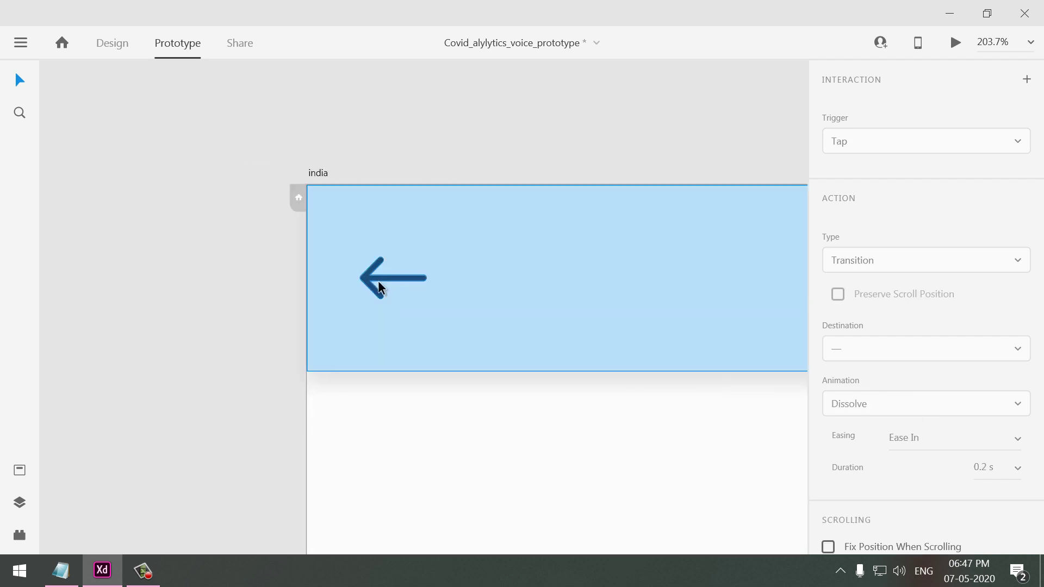
pyautogui.click(377, 284)
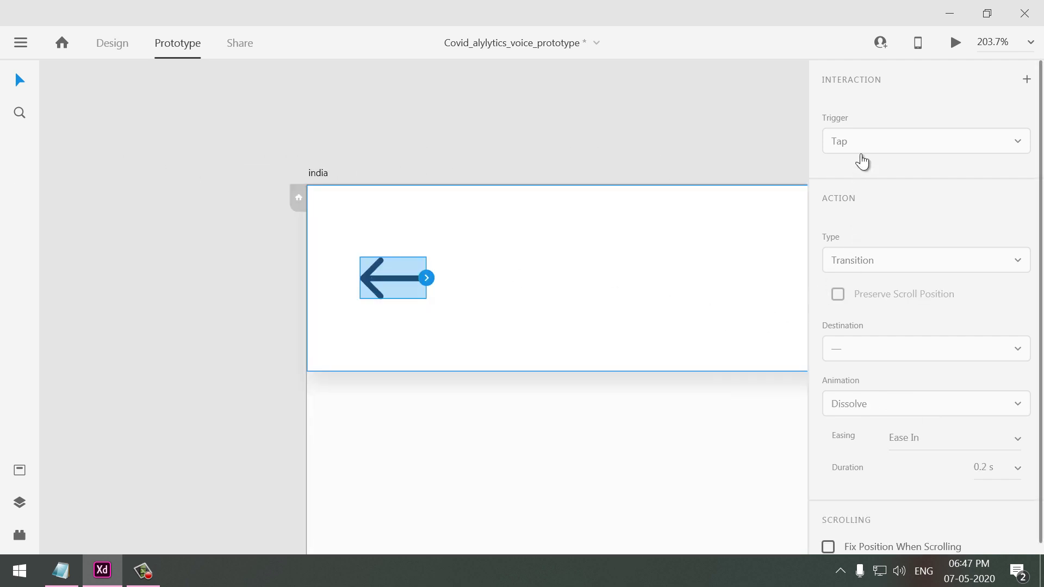
pyautogui.moveTo(425, 279); pyautogui.dragTo(475, 242)
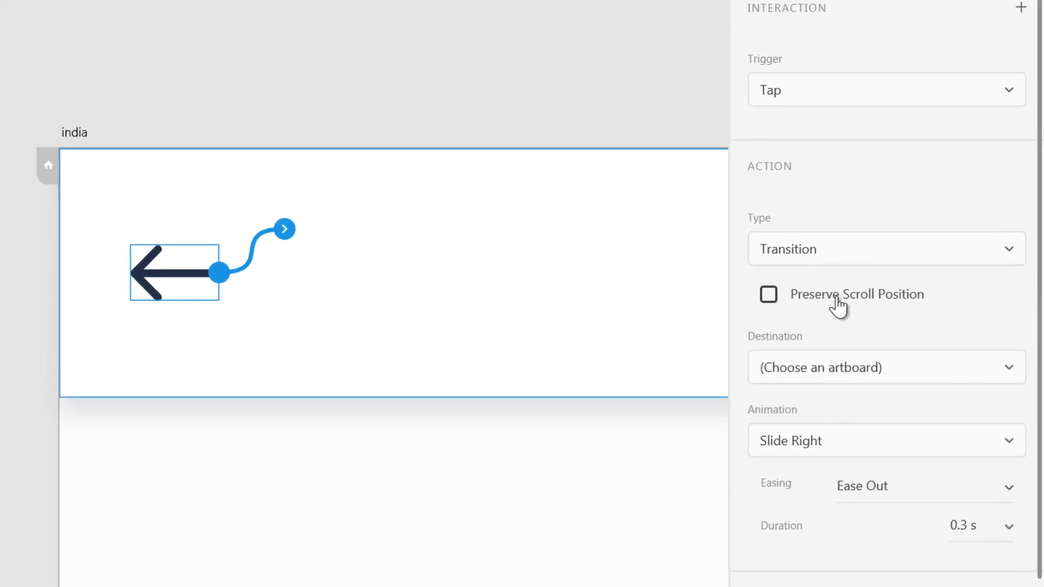
pyautogui.click(831, 373)
pyautogui.click(791, 426)
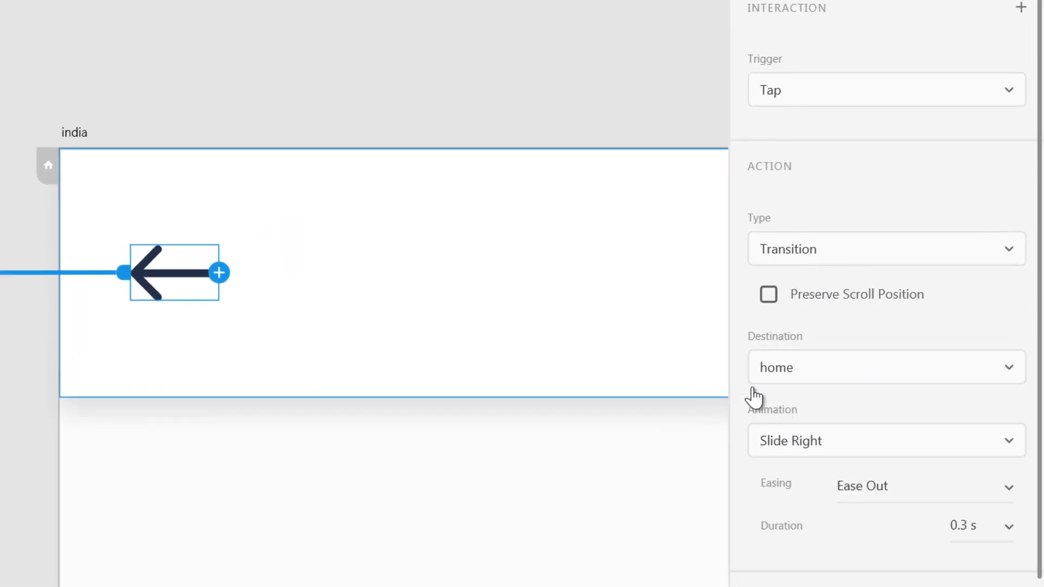
# Step: Link the USA Cases card on the countries artboard to the usa artboard with a Slide Right transition
pyautogui.scroll(-5, 498, 106)
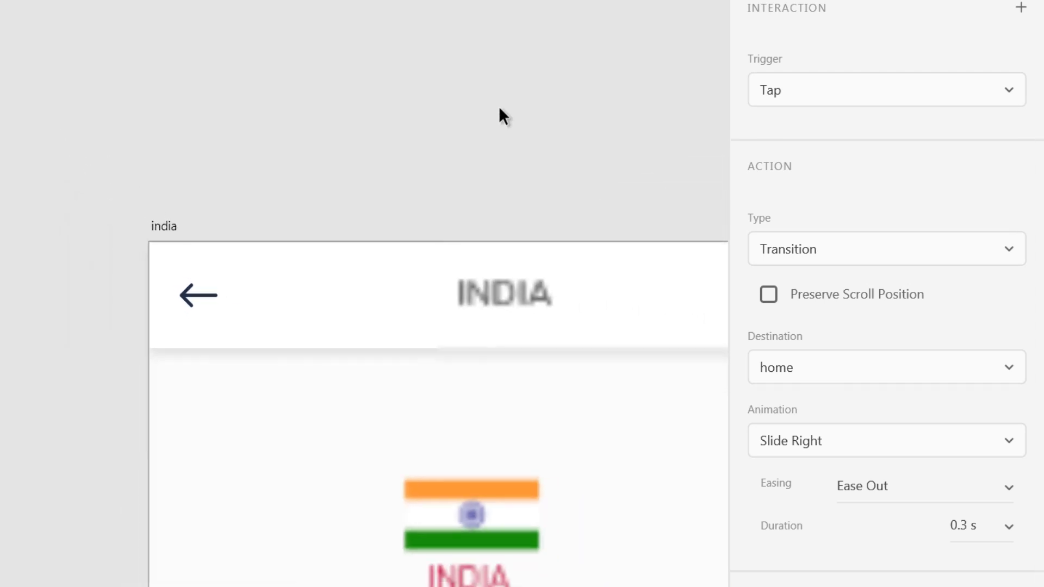
pyautogui.moveTo(127, 271); pyautogui.dragTo(431, 159)
pyautogui.hscroll(-10, 174, 163)
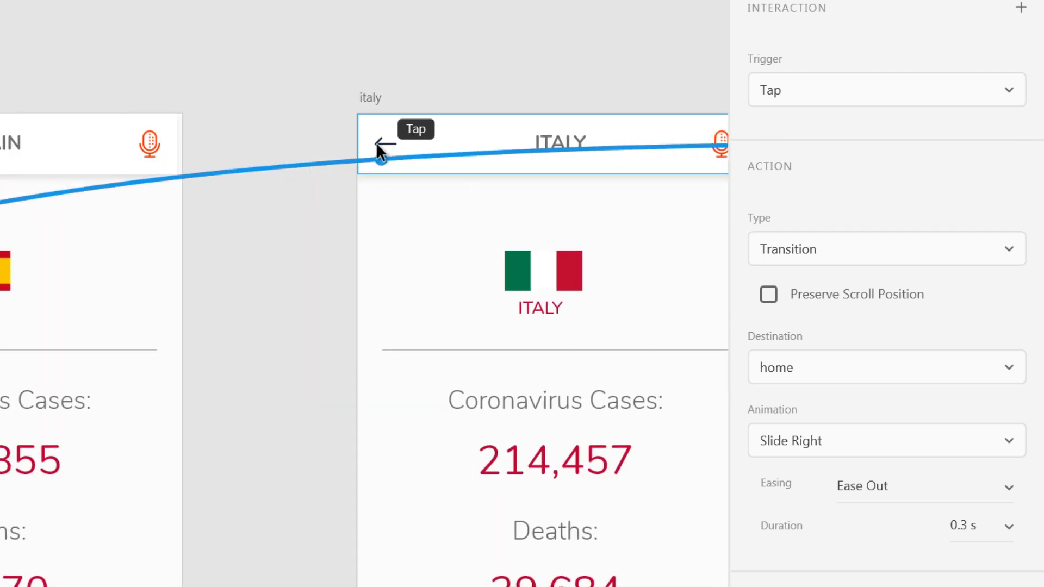
pyautogui.moveTo(63, 333); pyautogui.dragTo(410, 268)
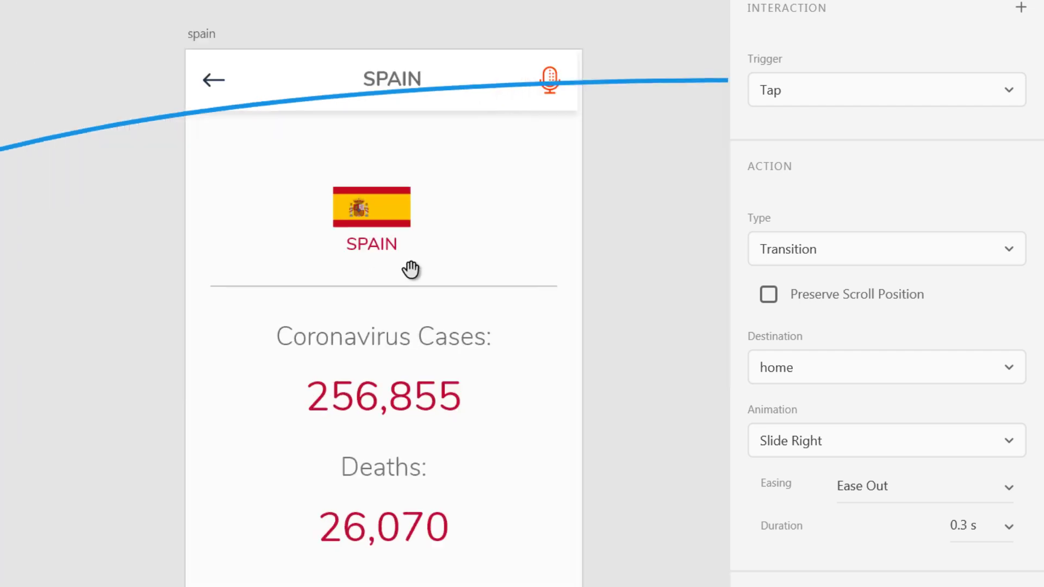
pyautogui.hscroll(-15, 18, 303)
pyautogui.hscroll(-10, 186, 363)
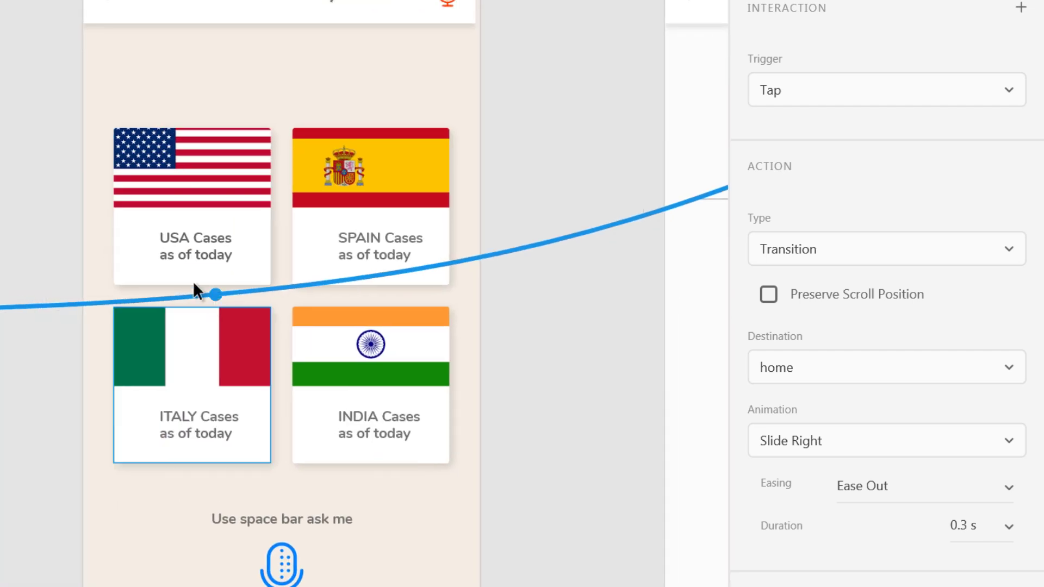
pyautogui.scroll(3, 186, 326)
pyautogui.click(206, 280)
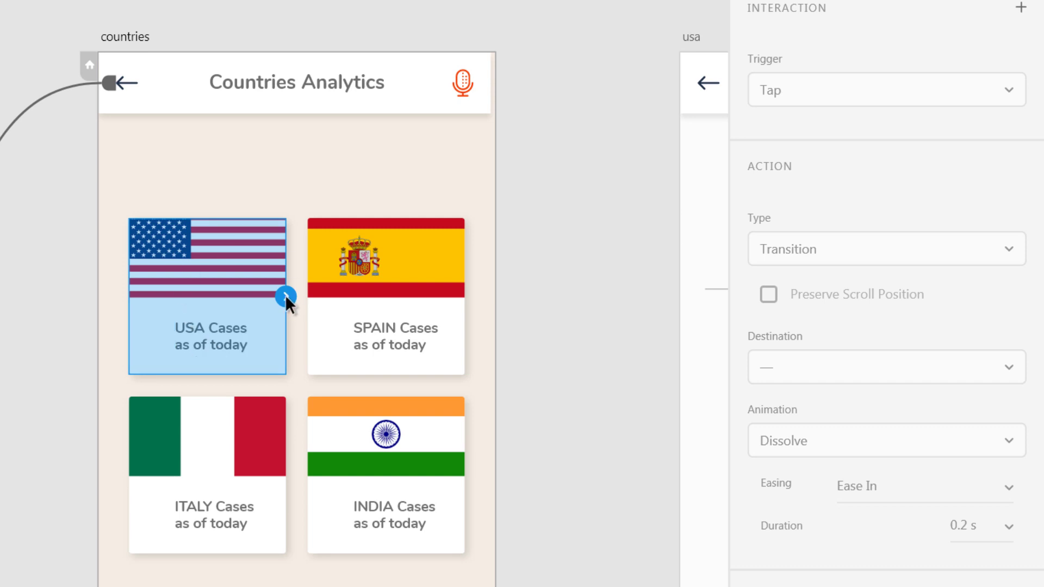
pyautogui.scroll(-3, 285, 296)
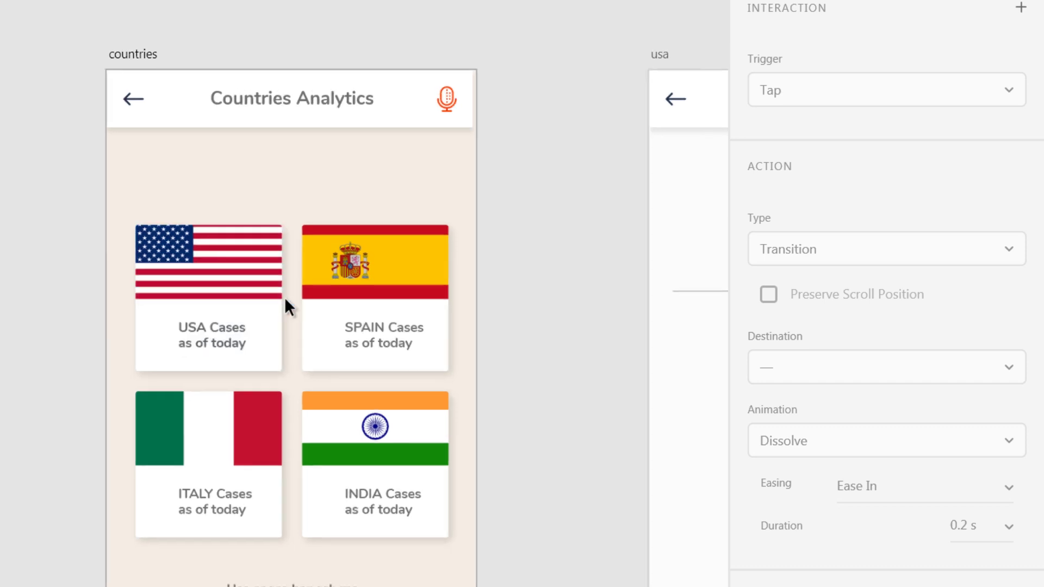
pyautogui.moveTo(264, 303); pyautogui.dragTo(575, 194)
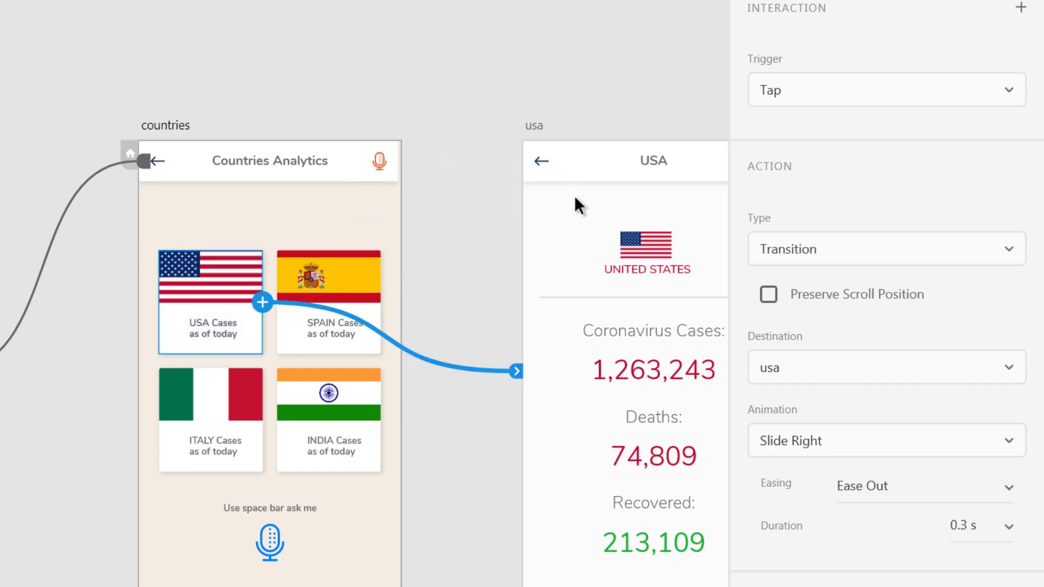
# Step: Set the USA Cases card's trigger to Voice with the command "show me usa report"
pyautogui.click(796, 100)
pyautogui.click(783, 221)
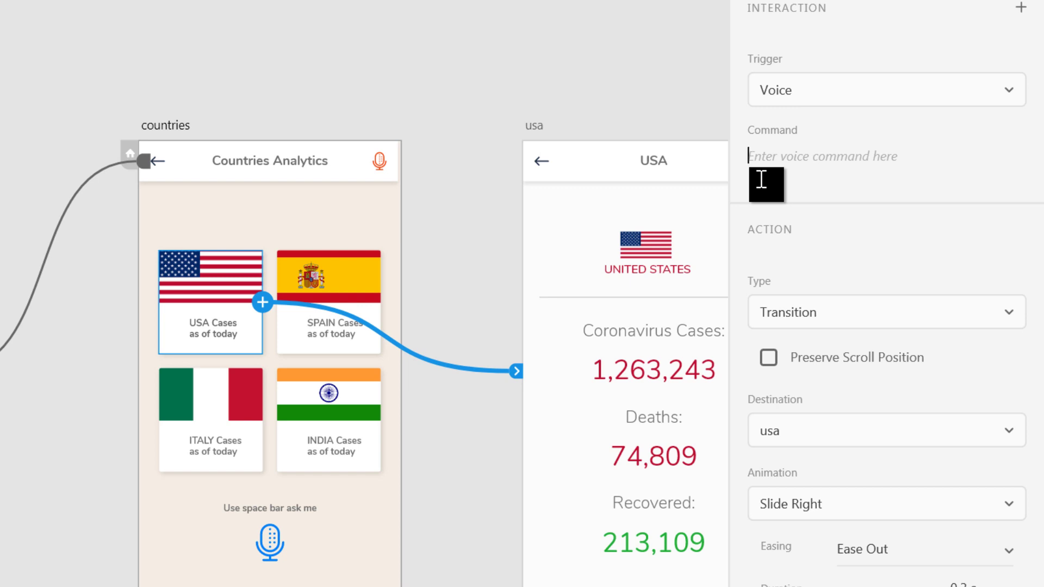
pyautogui.write('sow usa report')
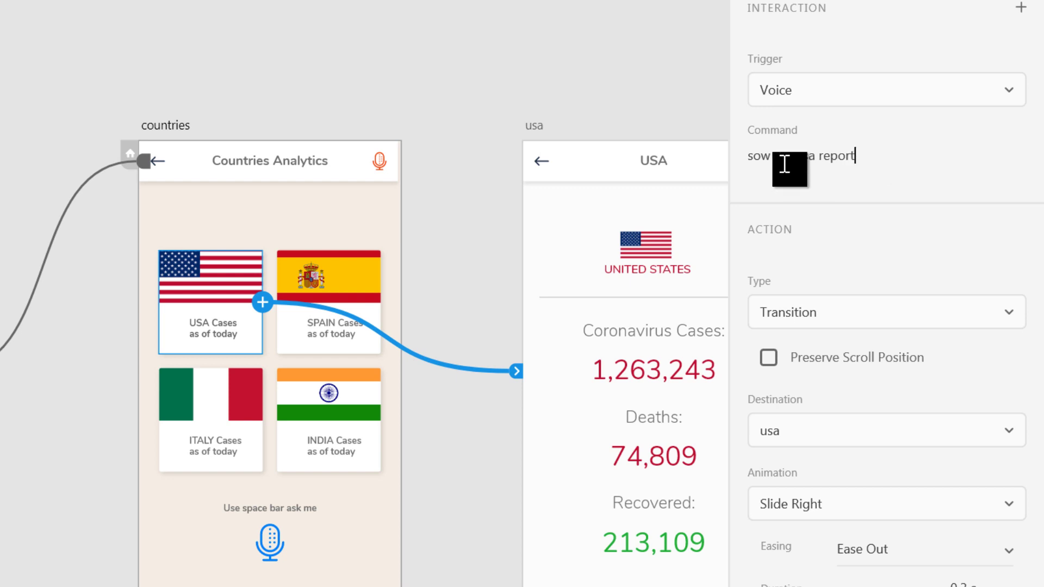
pyautogui.doubleClick(759, 156)
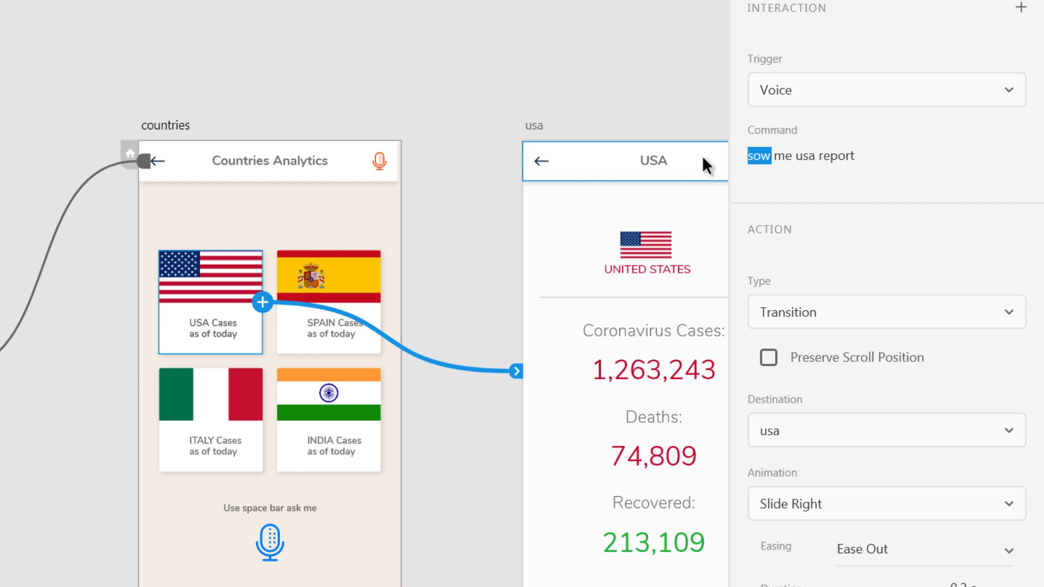
pyautogui.write('show')
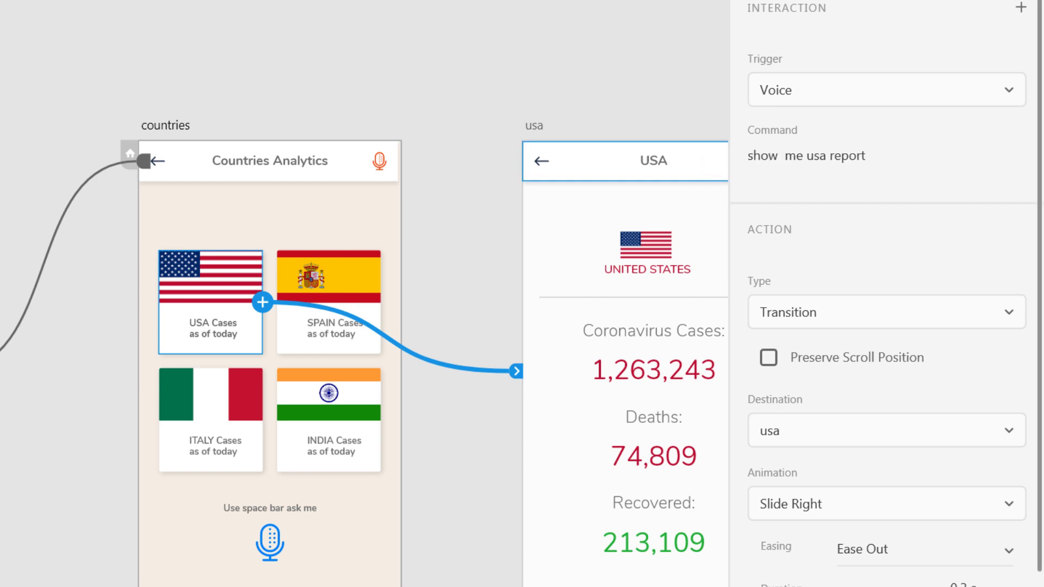
pyautogui.moveTo(873, 155); pyautogui.dragTo(747, 155)
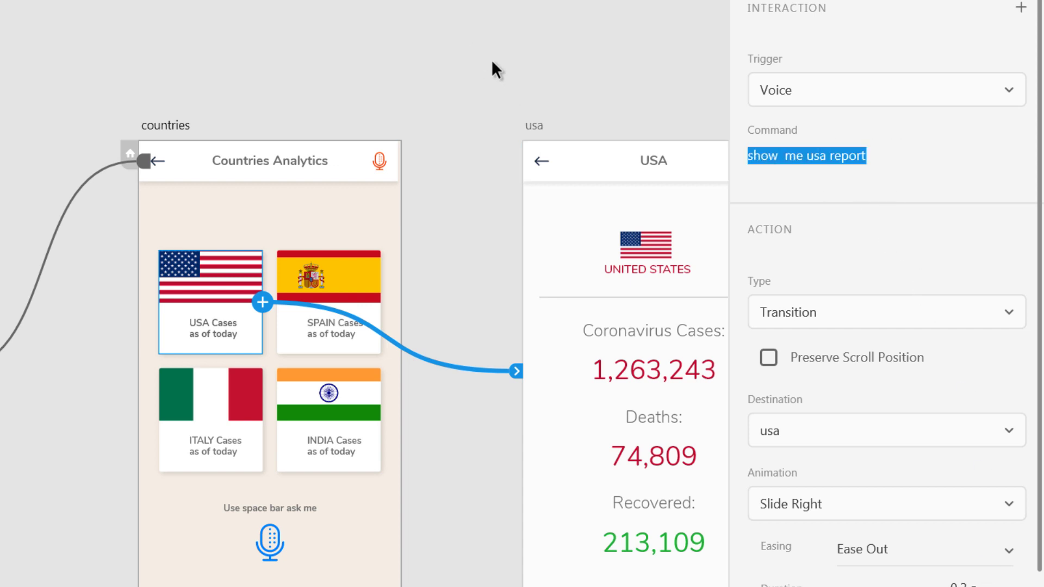
pyautogui.press('Return')
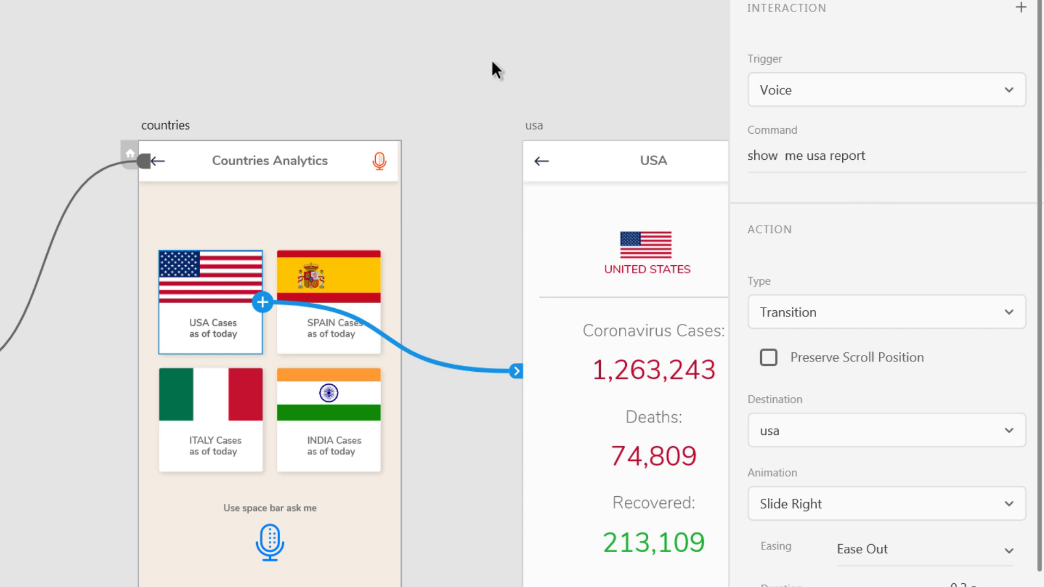
pyautogui.scroll(-3, 828, 508)
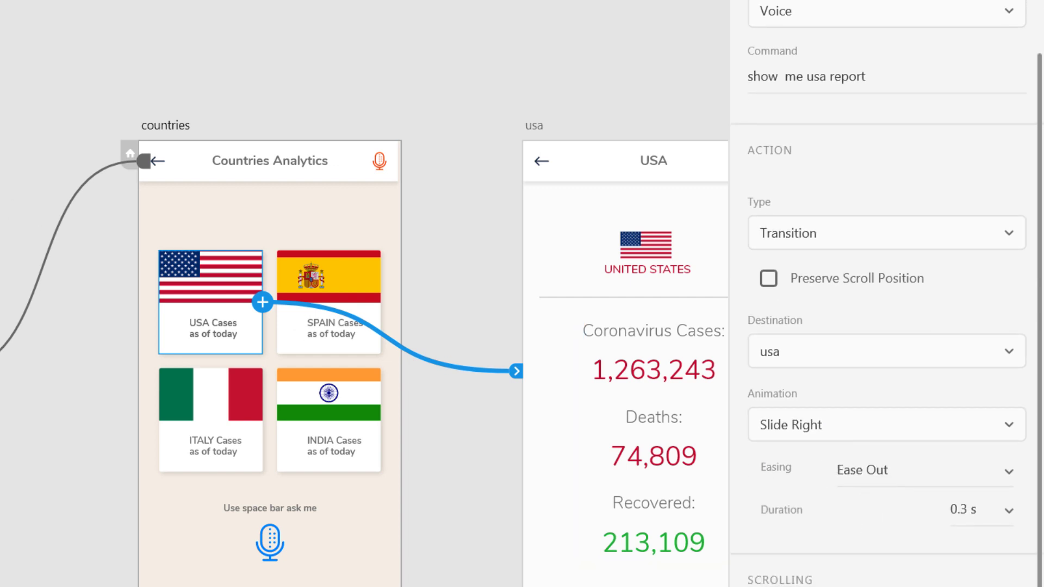
pyautogui.press('Escape')
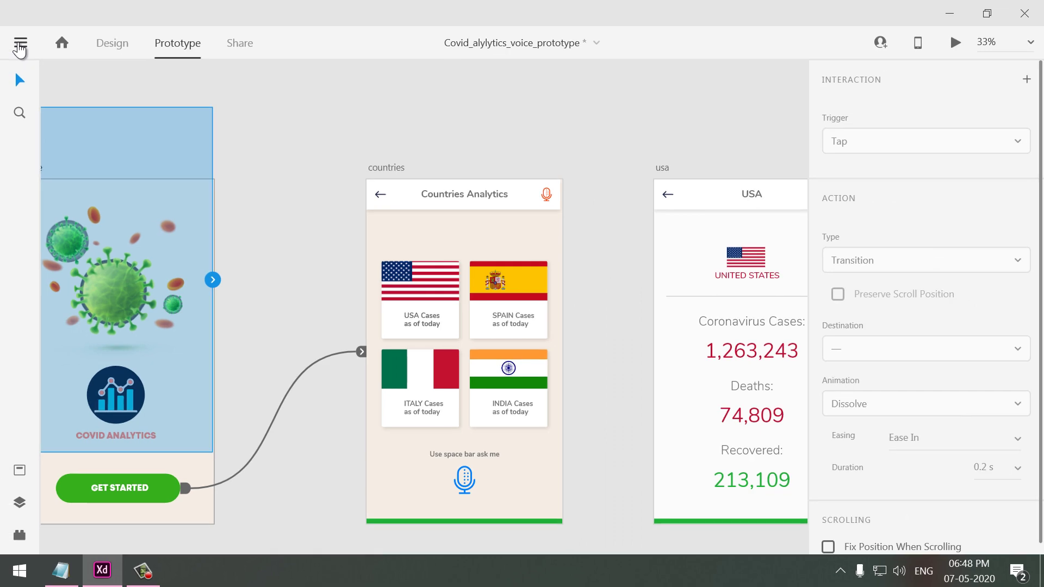
pyautogui.click(20, 42)
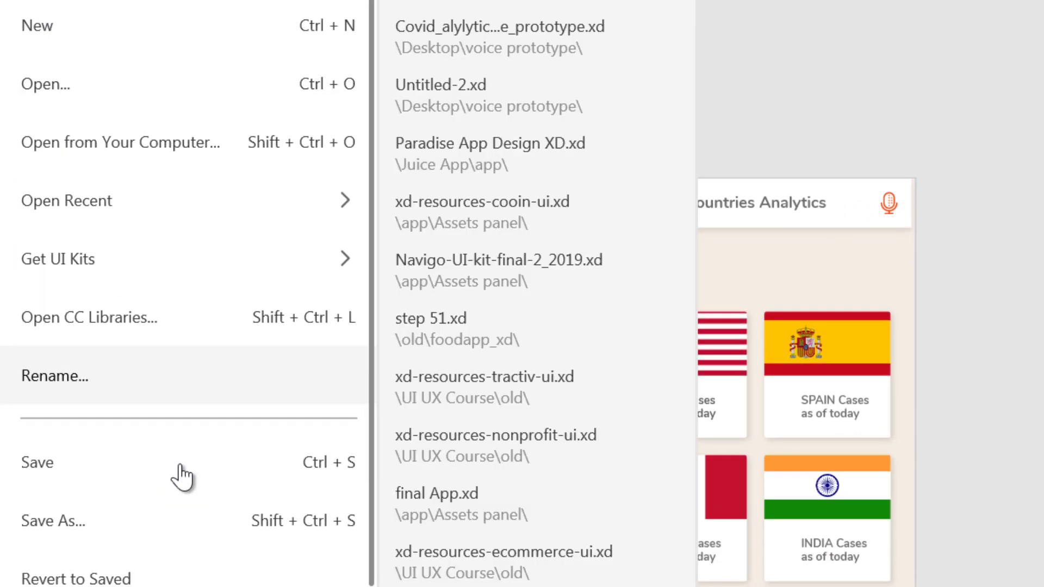
pyautogui.scroll(-3, 136, 451)
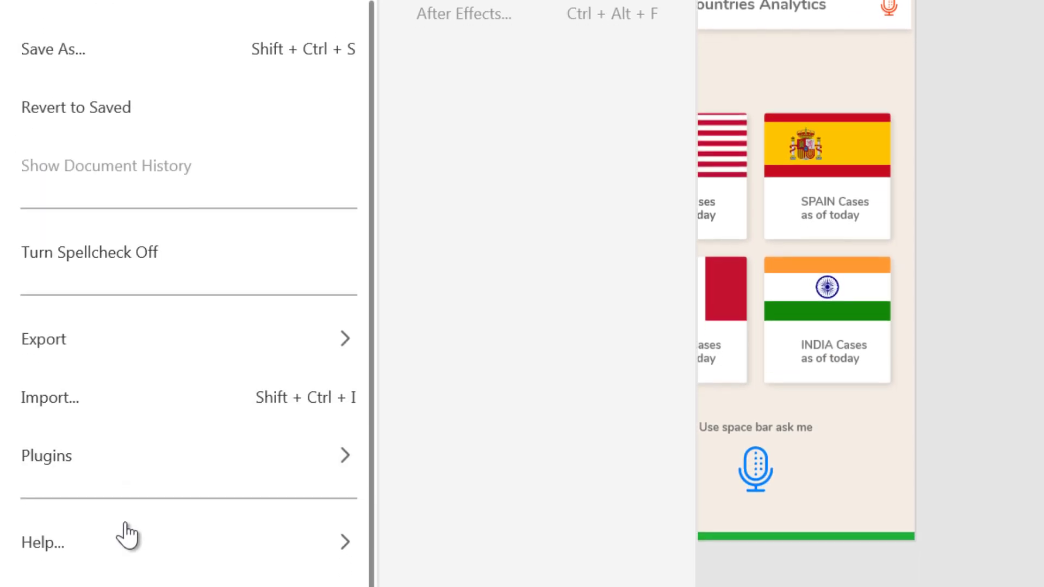
pyautogui.moveTo(128, 574)
pyautogui.press('space')
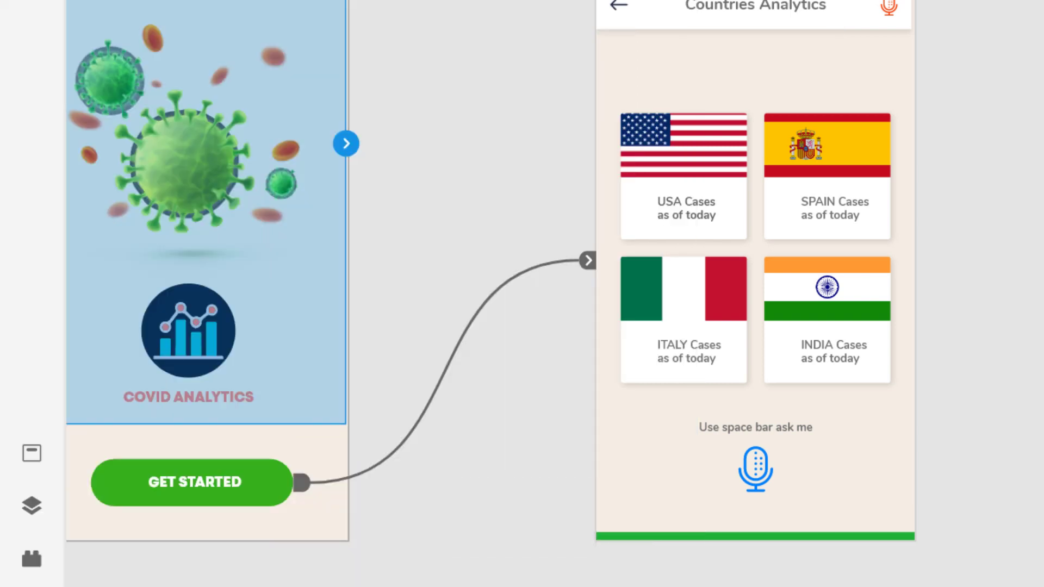
# Step: Add a new interaction with a Time trigger and 0 s delay to the whole usa artboard
pyautogui.click(742, 163)
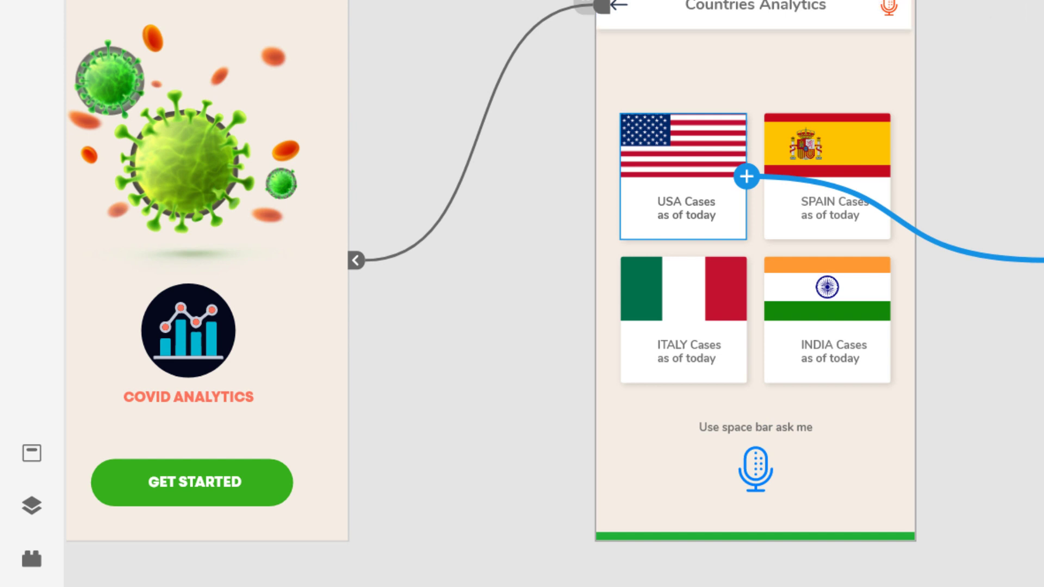
pyautogui.click(1033, 32)
pyautogui.click(715, 5)
pyautogui.moveTo(1043, 41); pyautogui.dragTo(716, 5)
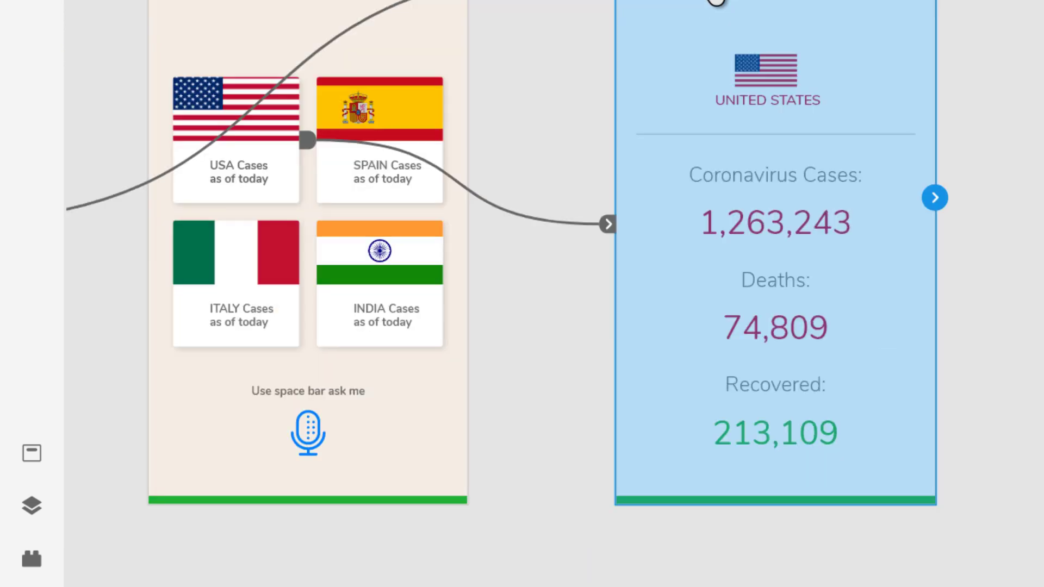
pyautogui.click(936, 198)
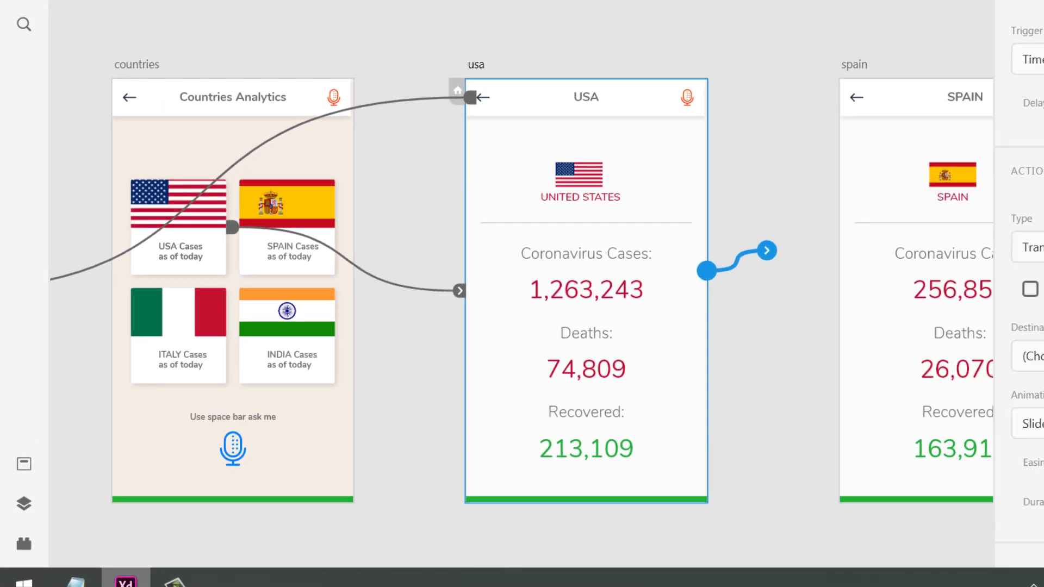
# Step: Switch to report.txt in Notepad, copy the USA report from "Here is USA Report for you:" through the deaths figure, and return to Adobe XD
pyautogui.click(61, 570)
pyautogui.scroll(5, 152, 217)
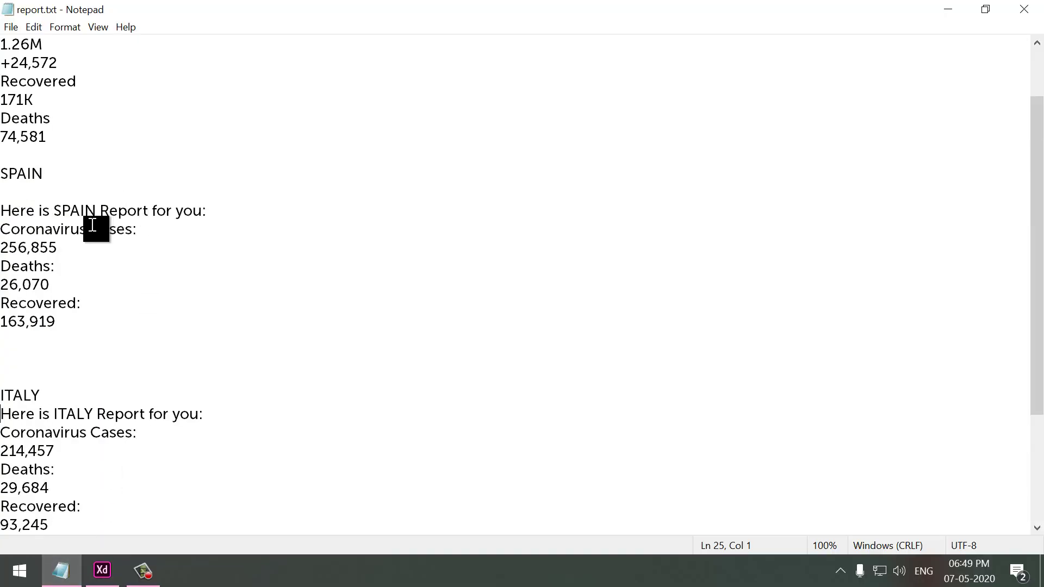
pyautogui.moveTo(2, 78); pyautogui.dragTo(51, 210)
pyautogui.rightClick(16, 119)
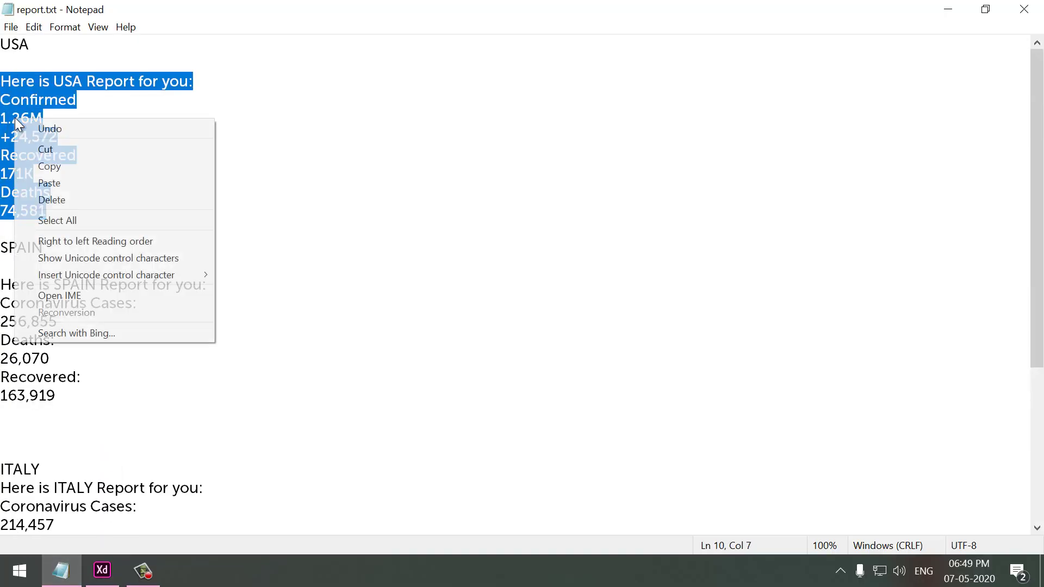
pyautogui.click(48, 166)
pyautogui.click(949, 10)
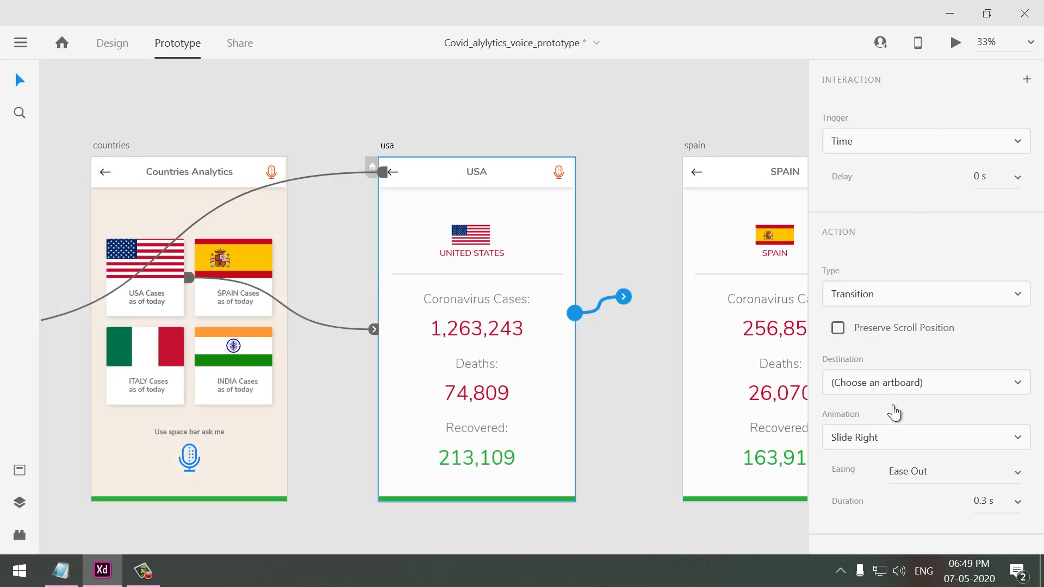
# Step: Change the usa artboard's timed action to Speech Playback with the Aditi voice
pyautogui.click(903, 438)
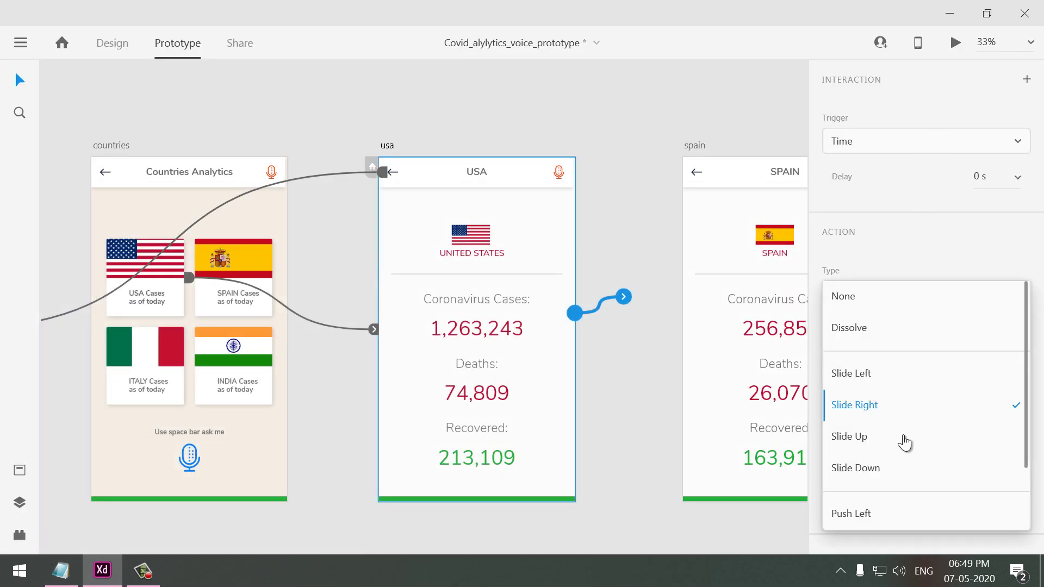
pyautogui.click(919, 243)
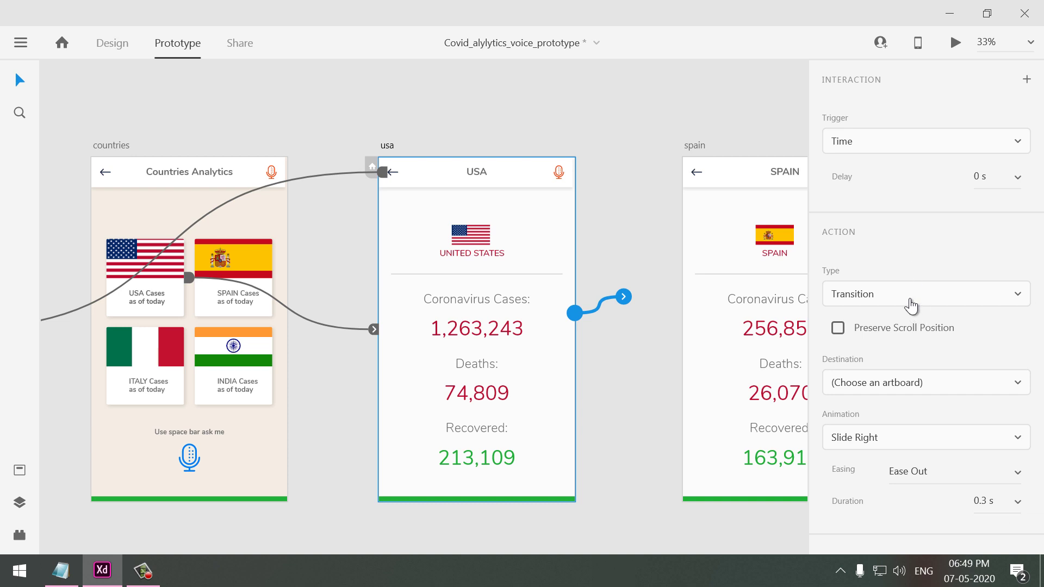
pyautogui.click(911, 303)
pyautogui.click(868, 458)
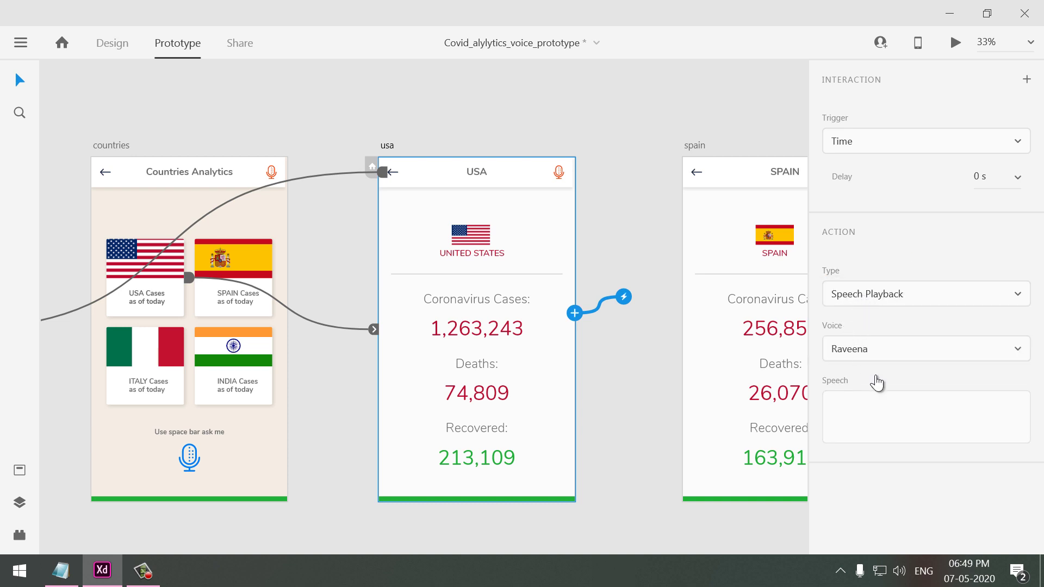
pyautogui.click(874, 353)
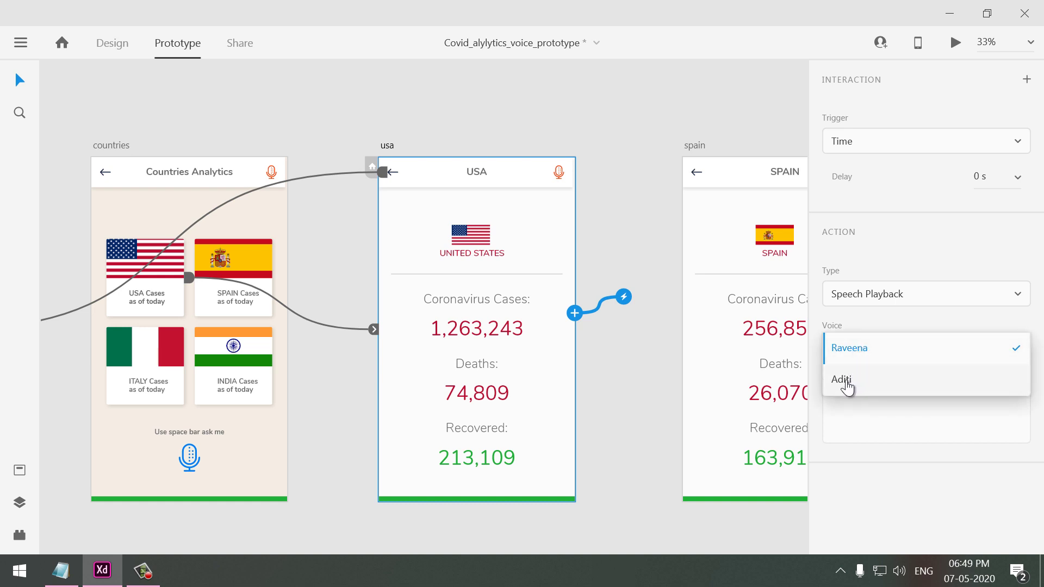
pyautogui.click(845, 383)
# Step: Paste the copied USA report as the usa artboard's speech text and deselect the artboard
pyautogui.click(860, 398)
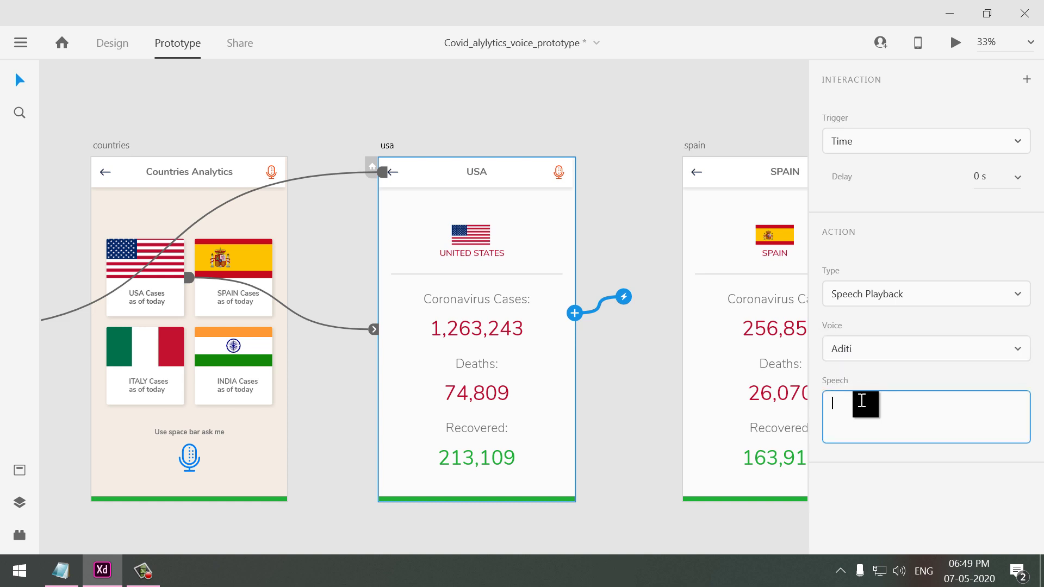
pyautogui.hotkey('ctrl', 'v')
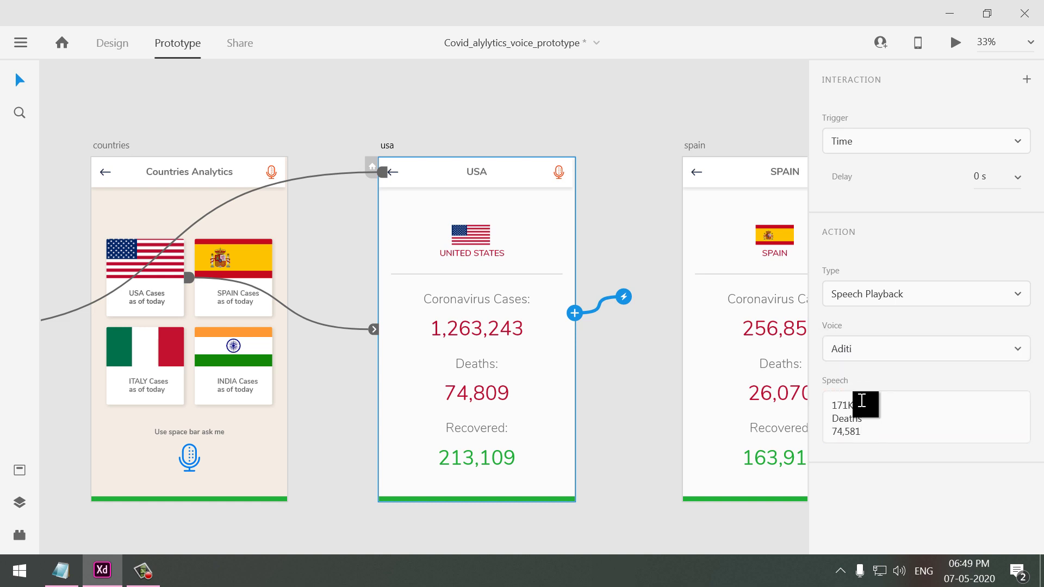
pyautogui.click(239, 143)
pyautogui.hscroll(-10, 239, 143)
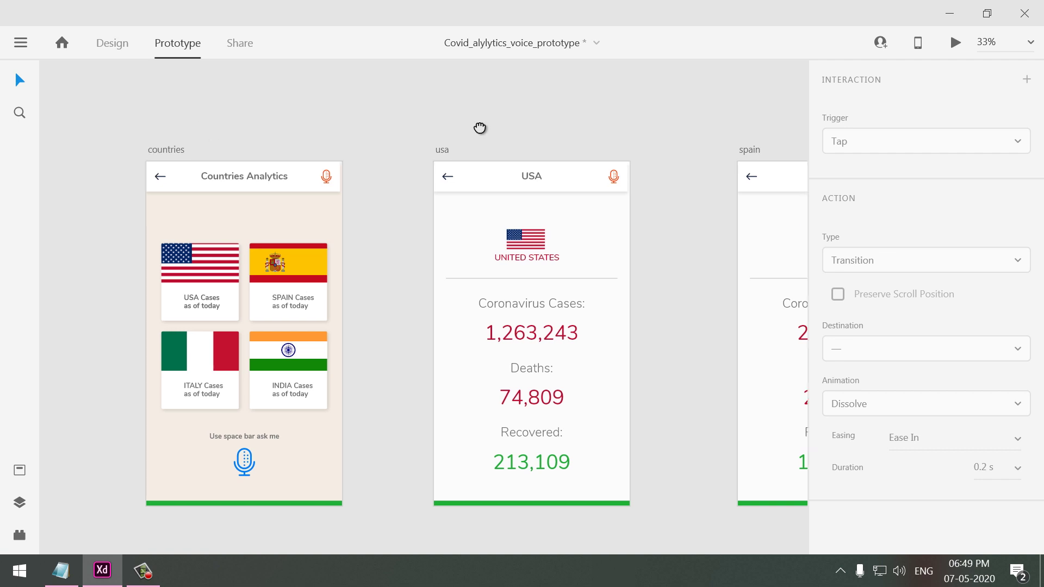
# Step: Preview the prototype from the home artboard, start it and try a voice command on the countries screen, and close the preview
pyautogui.click(361, 180)
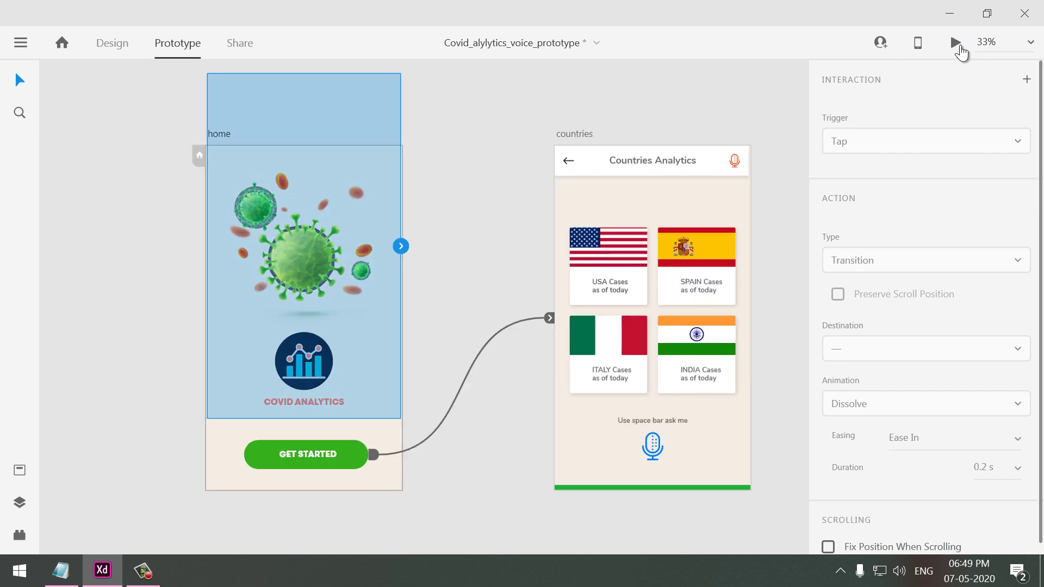
pyautogui.click(955, 43)
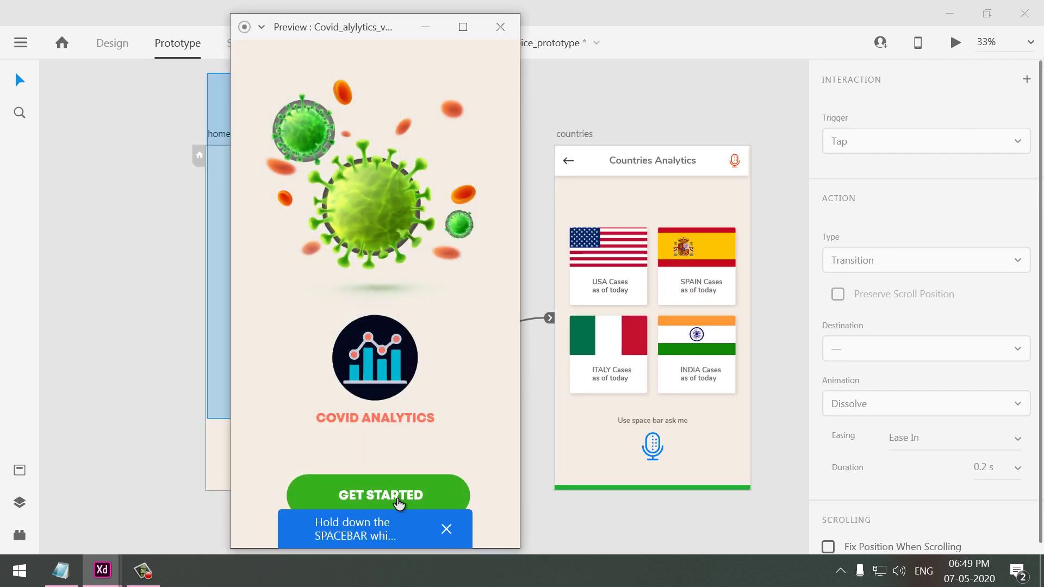
pyautogui.press('space')
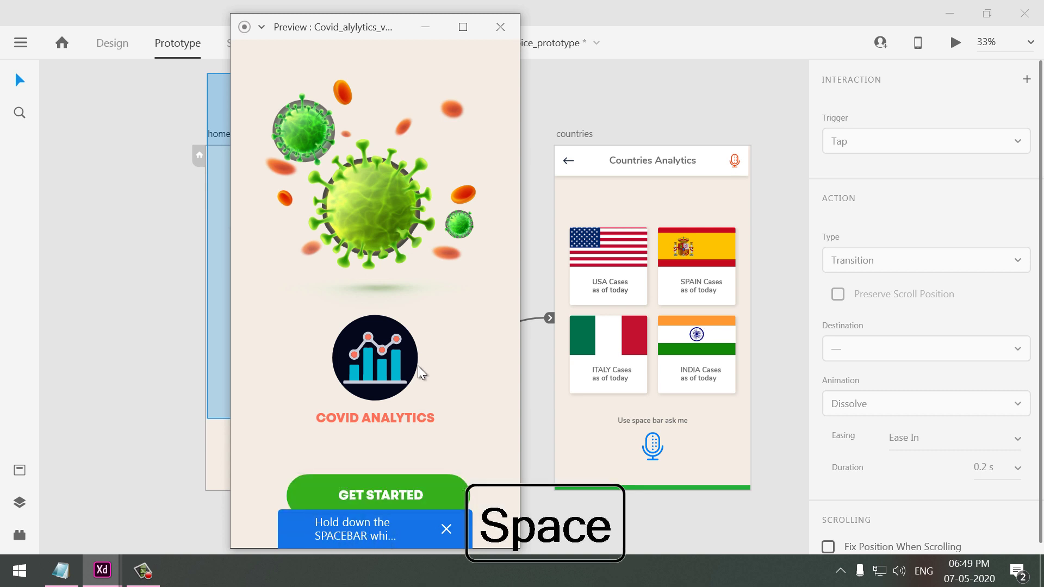
pyautogui.click(380, 496)
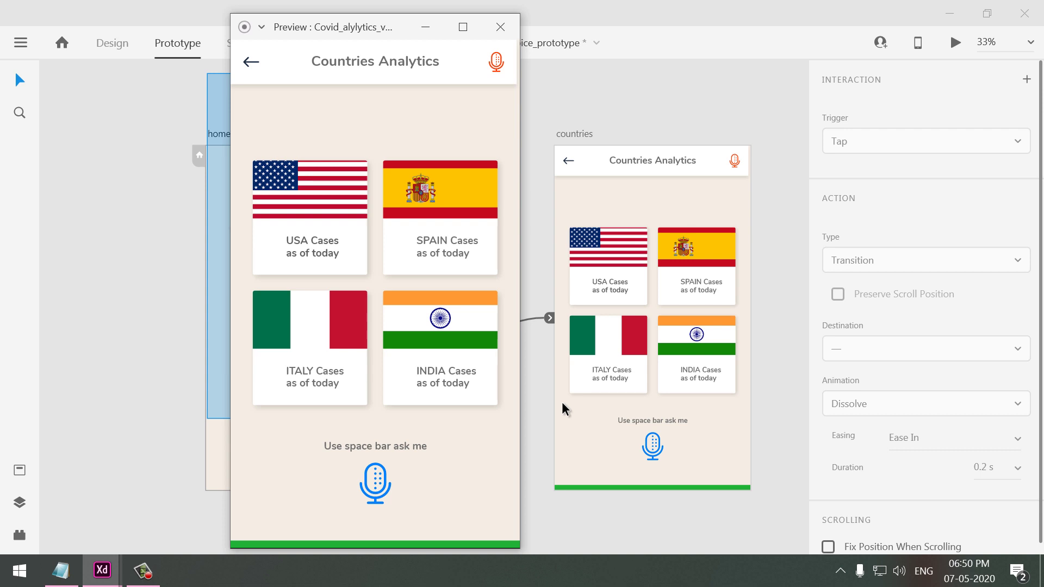
pyautogui.press('space')
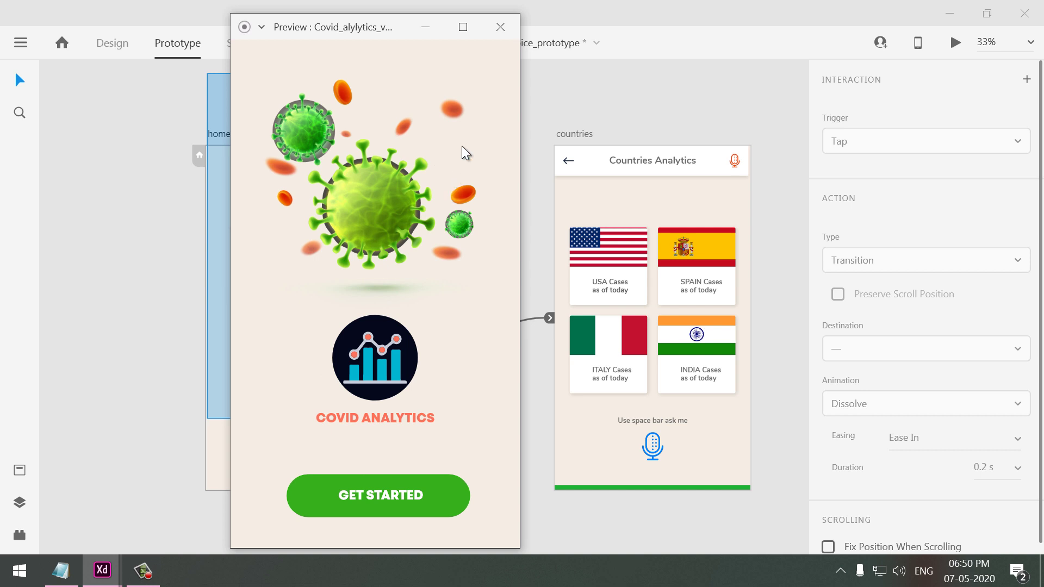
pyautogui.click(500, 27)
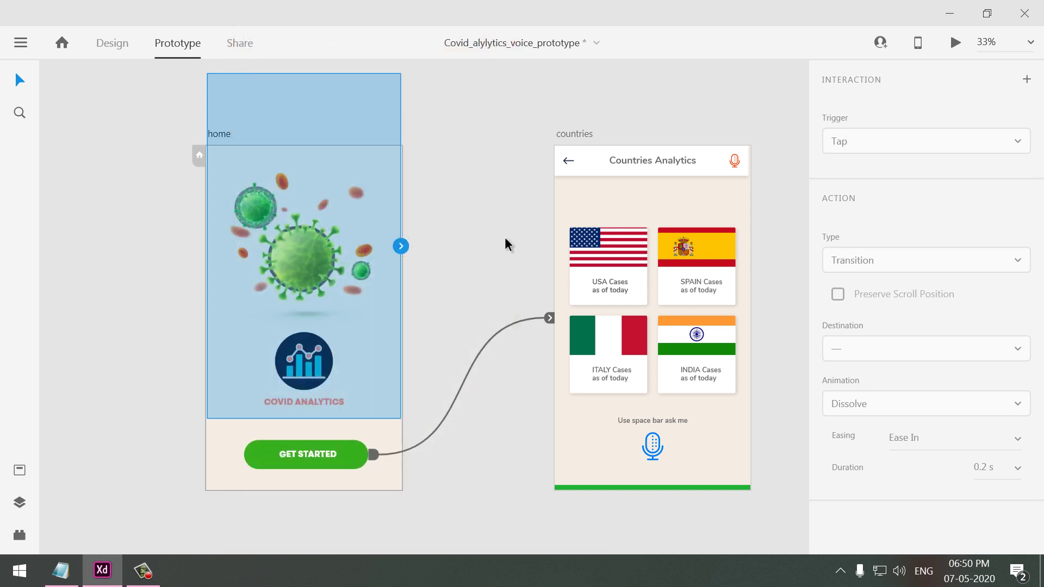
# Step: Link the SPAIN Cases card on the countries artboard to the spain artboard
pyautogui.press('space')
pyautogui.moveTo(675, 213); pyautogui.dragTo(451, 168)
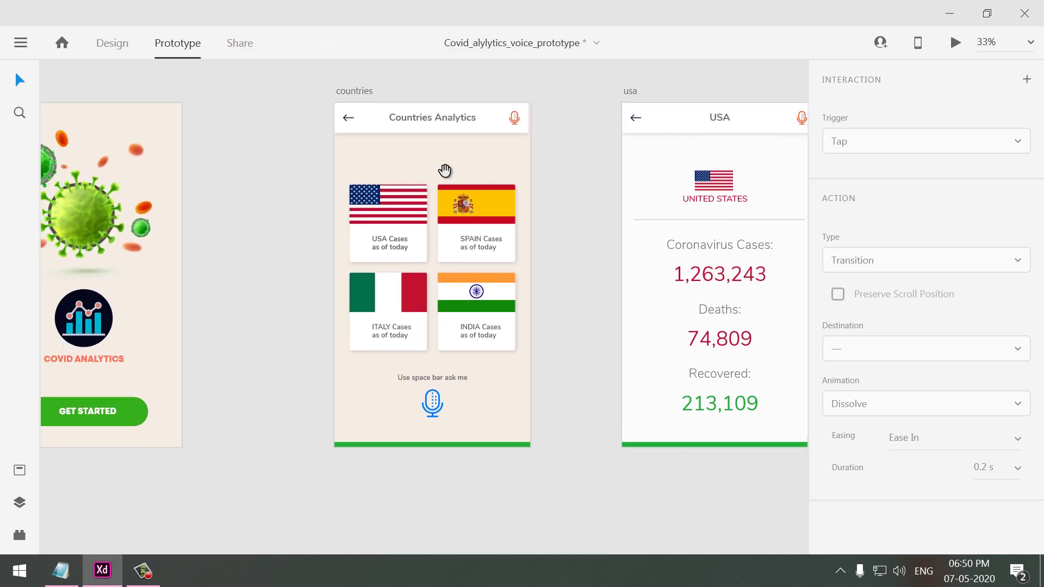
pyautogui.click(483, 211)
pyautogui.moveTo(560, 190); pyautogui.dragTo(371, 187)
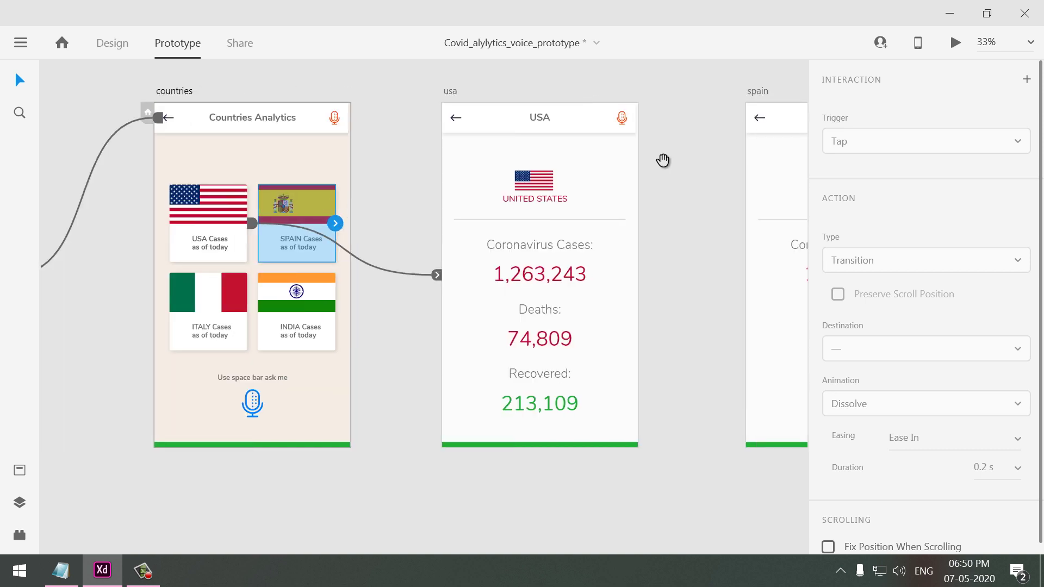
pyautogui.moveTo(664, 161); pyautogui.dragTo(555, 178)
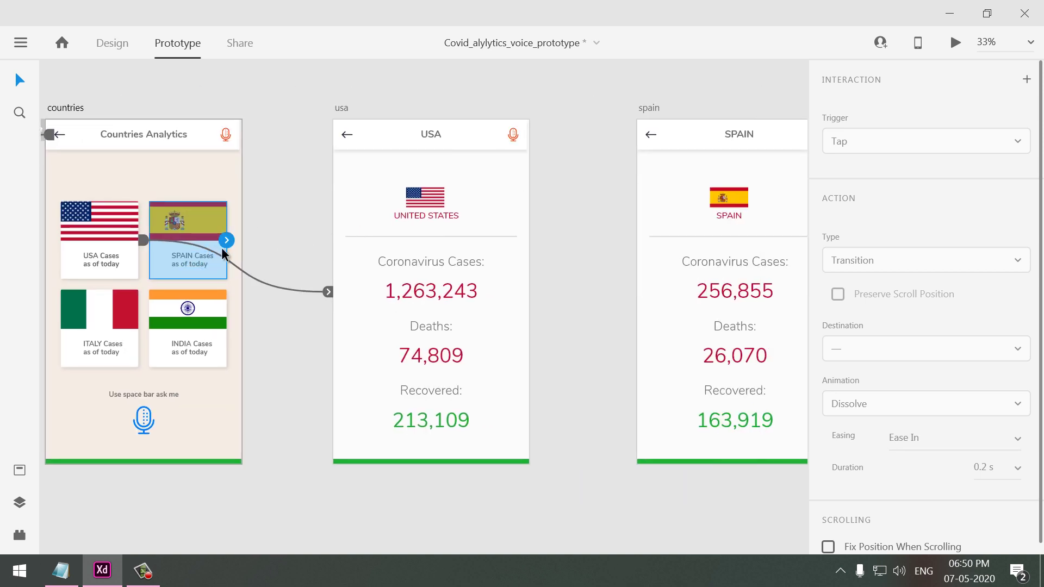
pyautogui.moveTo(226, 240); pyautogui.dragTo(739, 375)
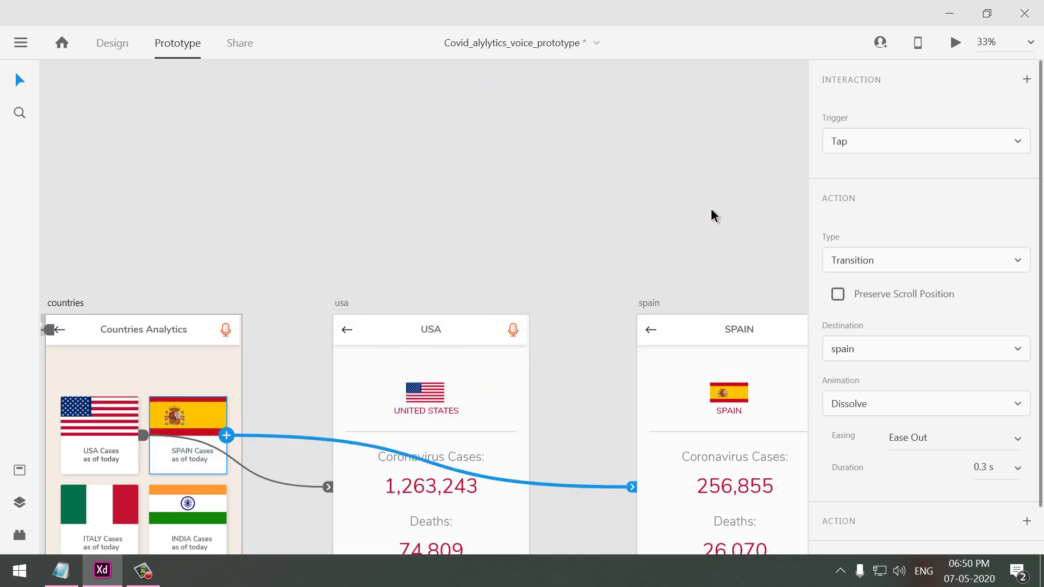
# Step: Give the Spain card's link a Voice trigger with the command "show me spain report" and a Slide Left animation
pyautogui.click(865, 146)
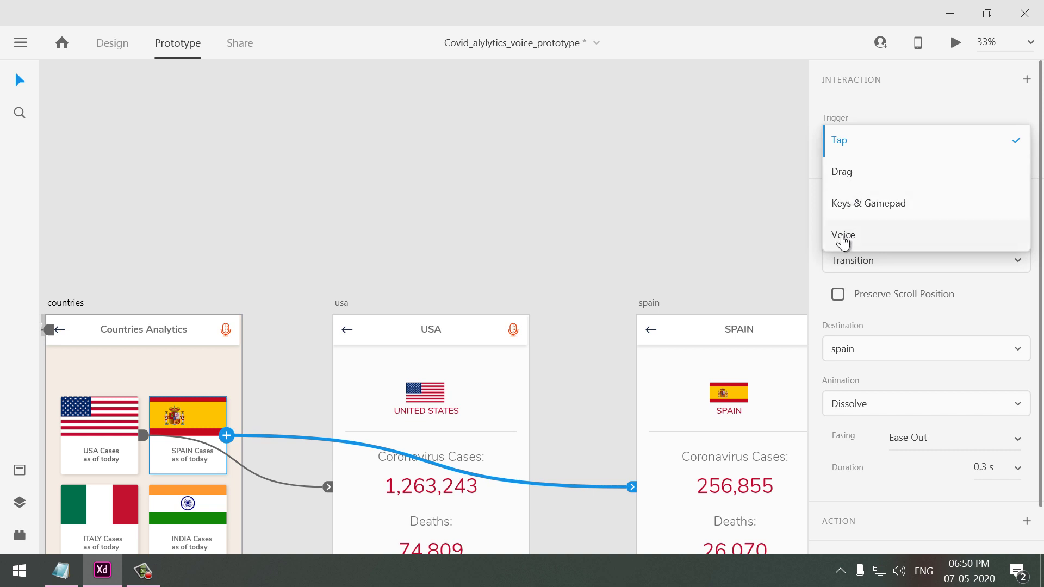
pyautogui.click(842, 236)
pyautogui.write('show me spain report')
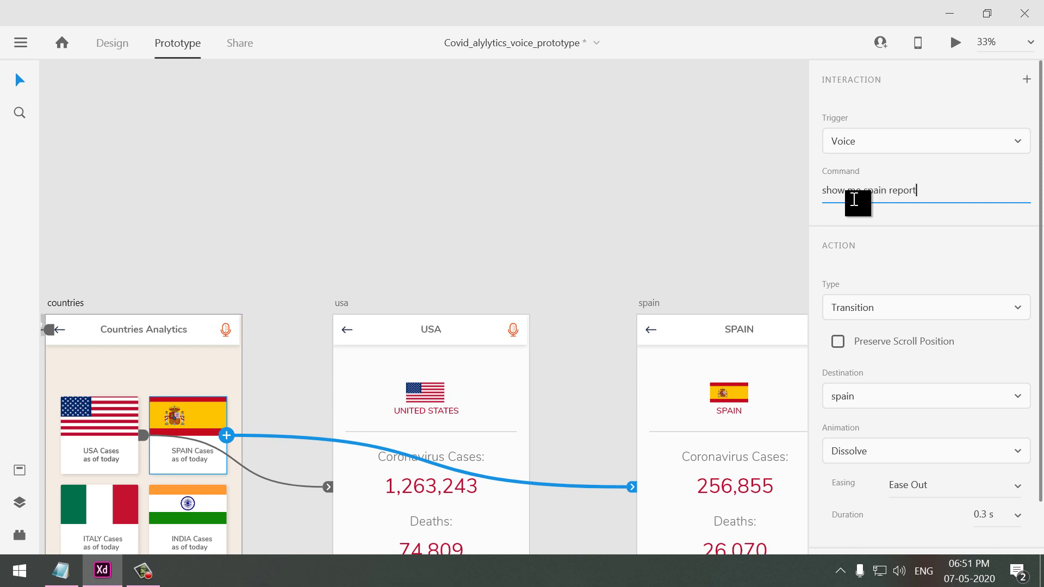
pyautogui.press('Return')
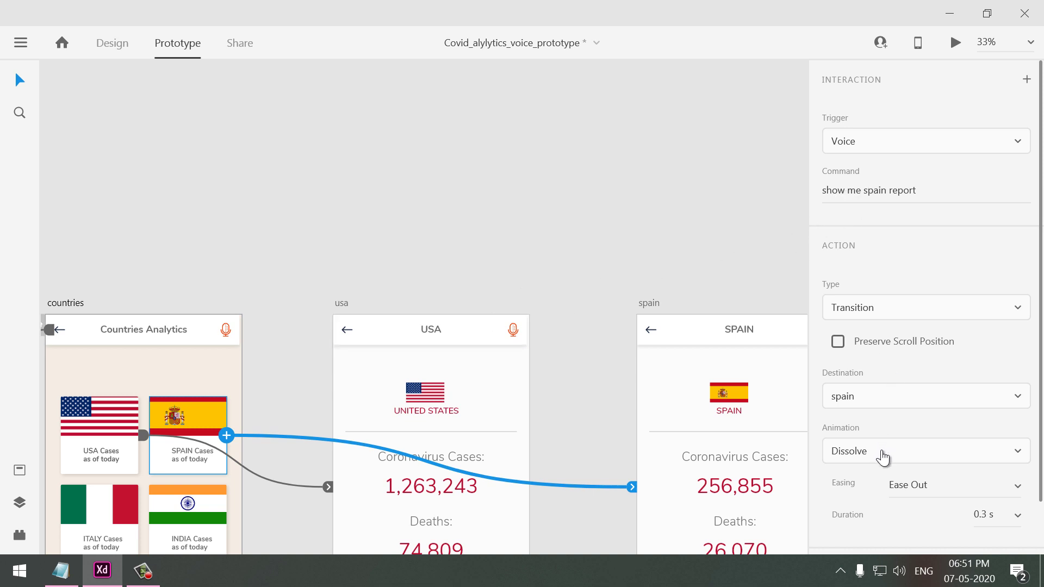
pyautogui.click(881, 457)
pyautogui.click(878, 393)
pyautogui.click(648, 222)
# Step: Add a new interaction to the whole spain artboard without connecting it to another artboard
pyautogui.moveTo(648, 221); pyautogui.dragTo(485, 292)
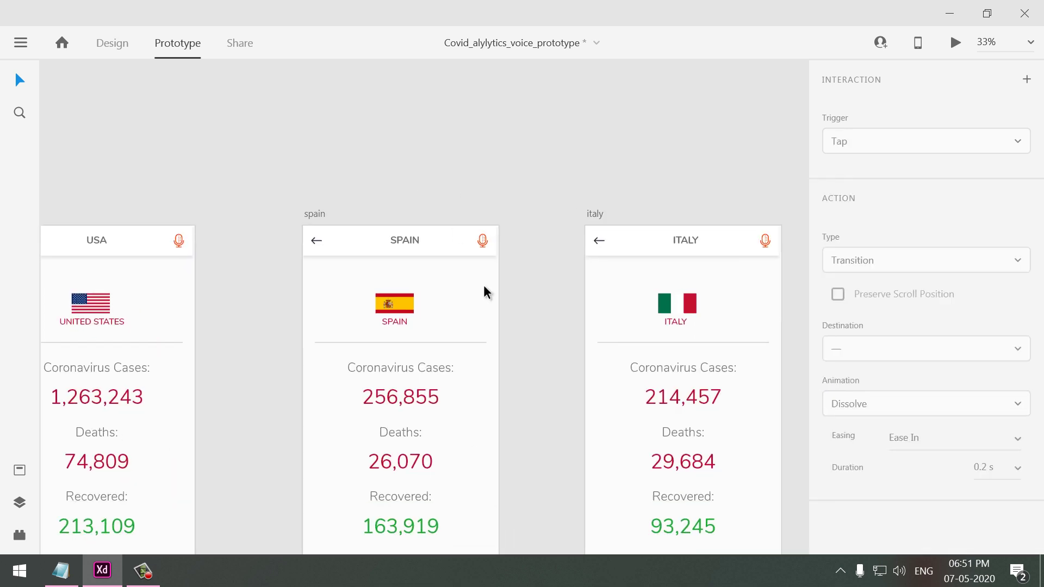
pyautogui.click(485, 314)
pyautogui.moveTo(498, 381); pyautogui.dragTo(547, 365)
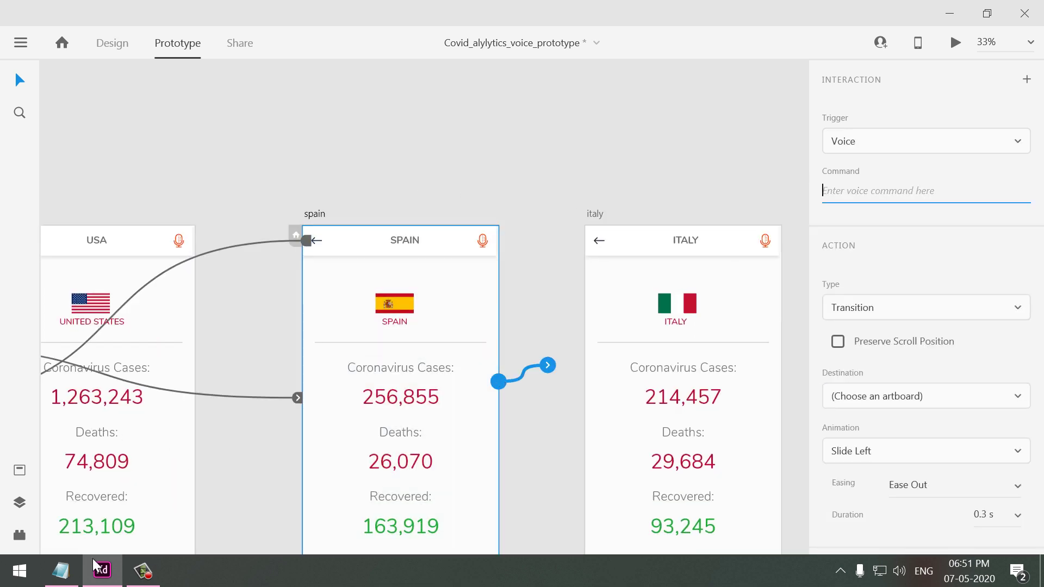
# Step: Switch to report.txt in Notepad, copy the Spain report from "Here is SPAIN Report for you:" through the recovered figure, and return to Adobe XD
pyautogui.click(61, 578)
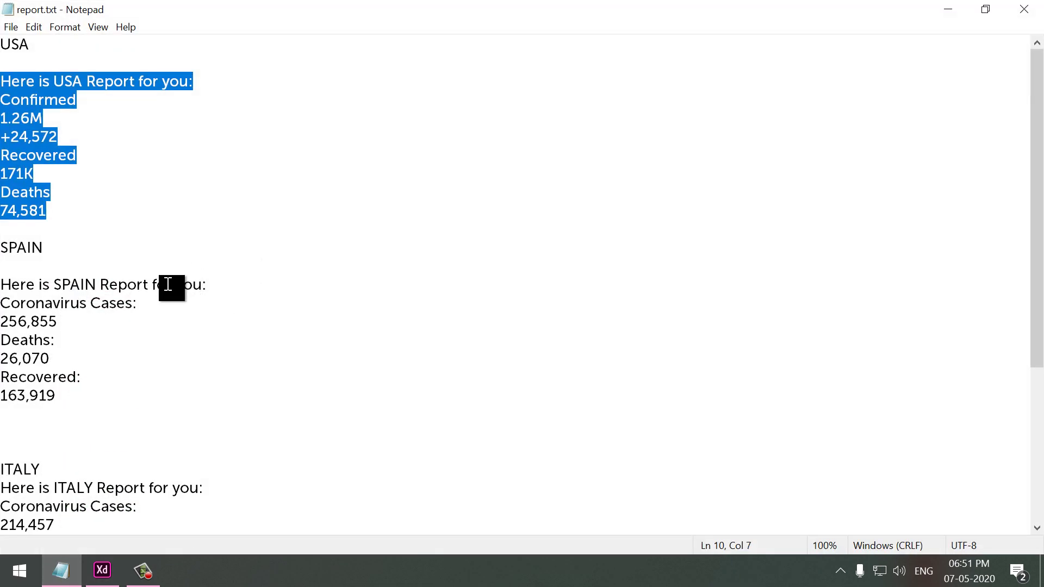
pyautogui.moveTo(4, 284); pyautogui.dragTo(71, 400)
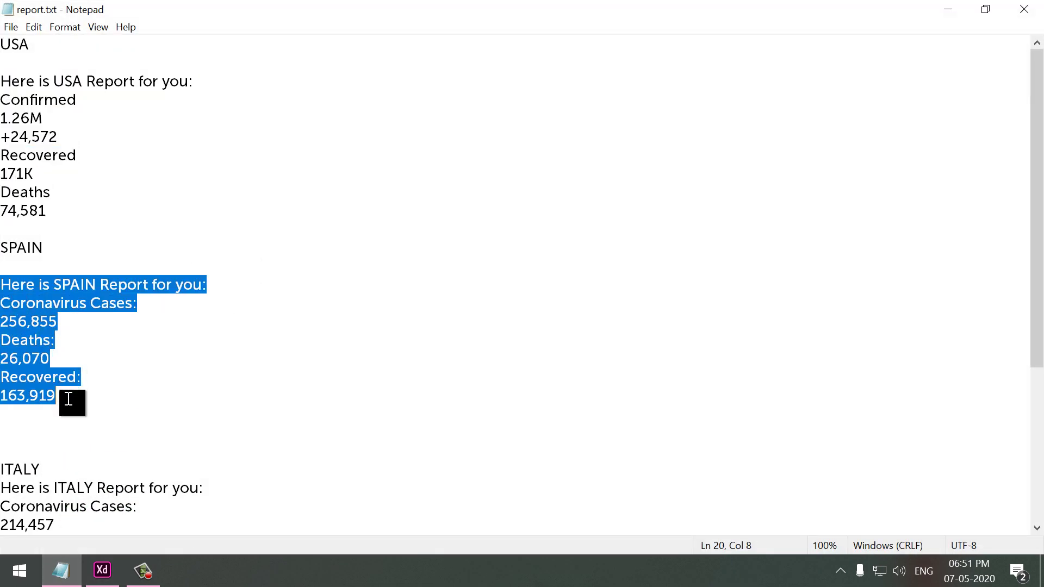
pyautogui.rightClick(30, 303)
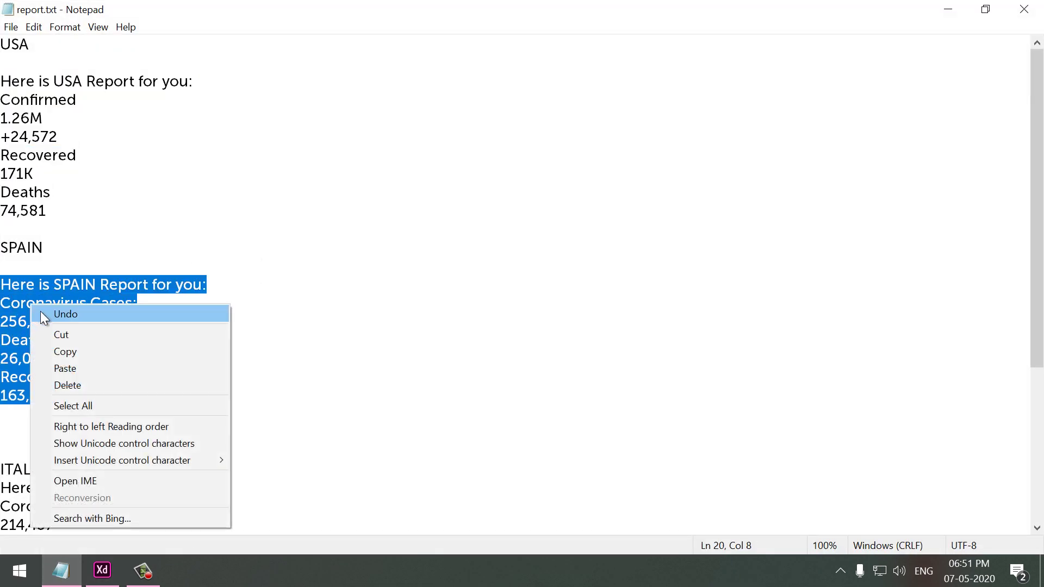
pyautogui.click(73, 350)
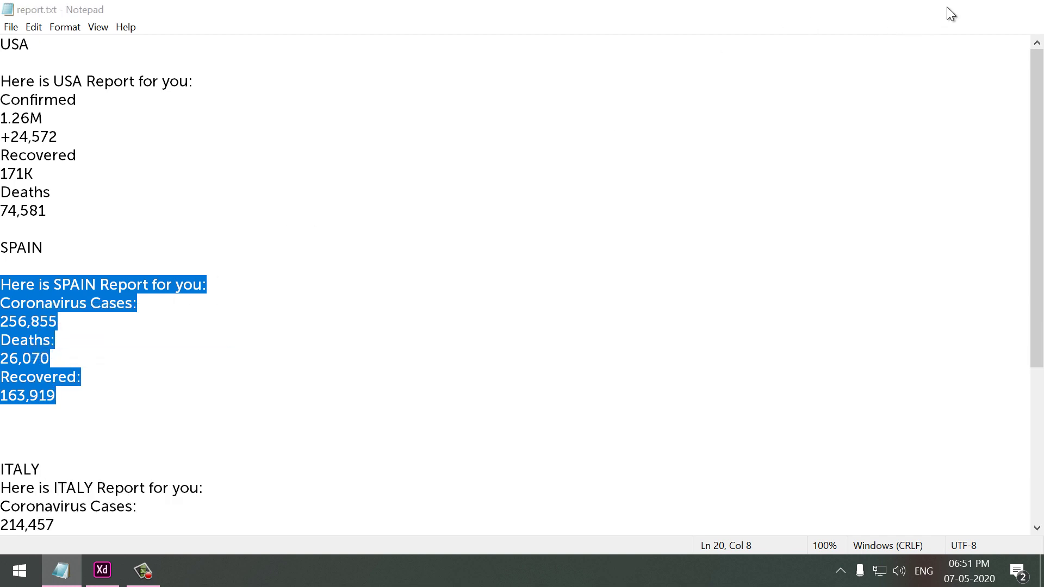
pyautogui.click(948, 9)
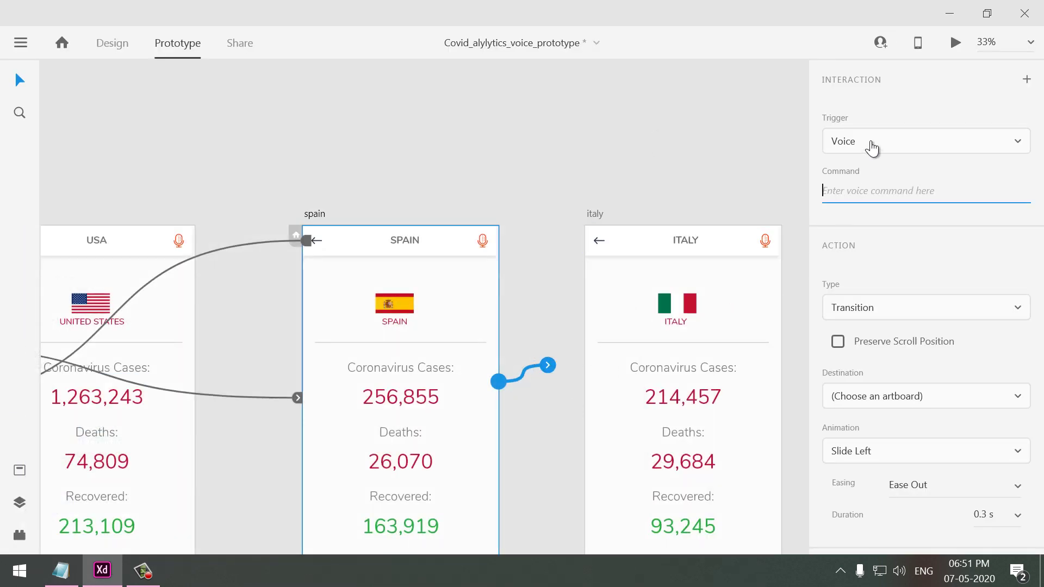
# Step: Set the spain artboard's interaction to a Time trigger with a Speech Playback action in the Raveena voice
pyautogui.click(867, 141)
pyautogui.click(848, 111)
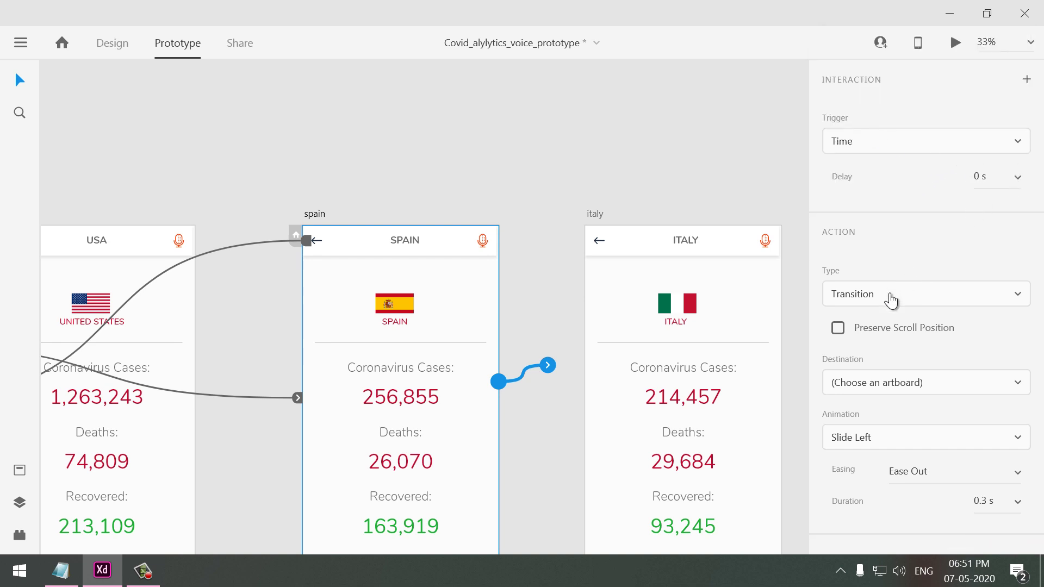
pyautogui.click(888, 303)
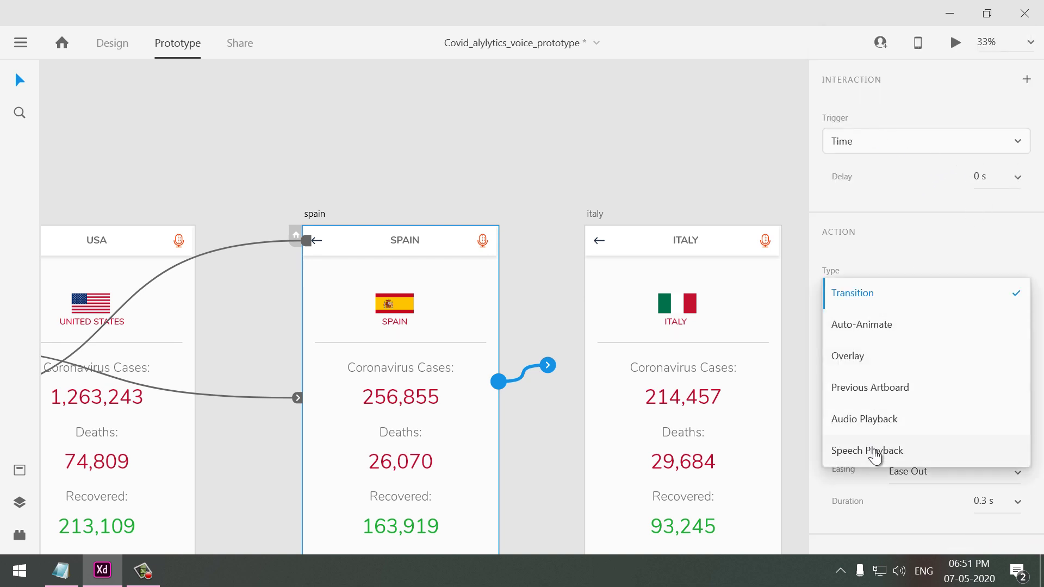
pyautogui.click(874, 450)
pyautogui.click(889, 351)
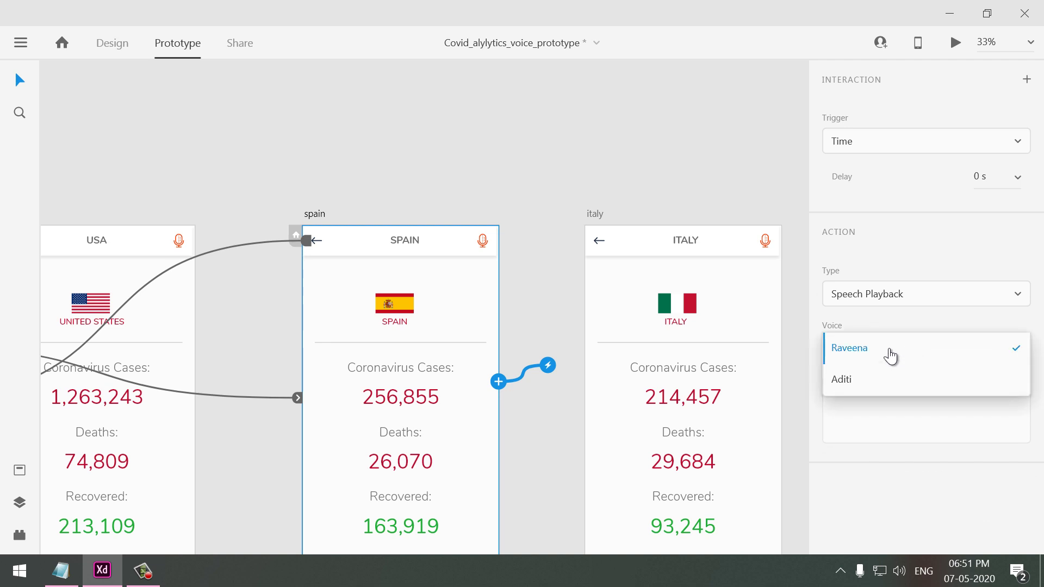
pyautogui.click(861, 361)
# Step: Paste the copied Spain report as the spain artboard's speech text and deselect the artboard
pyautogui.click(854, 403)
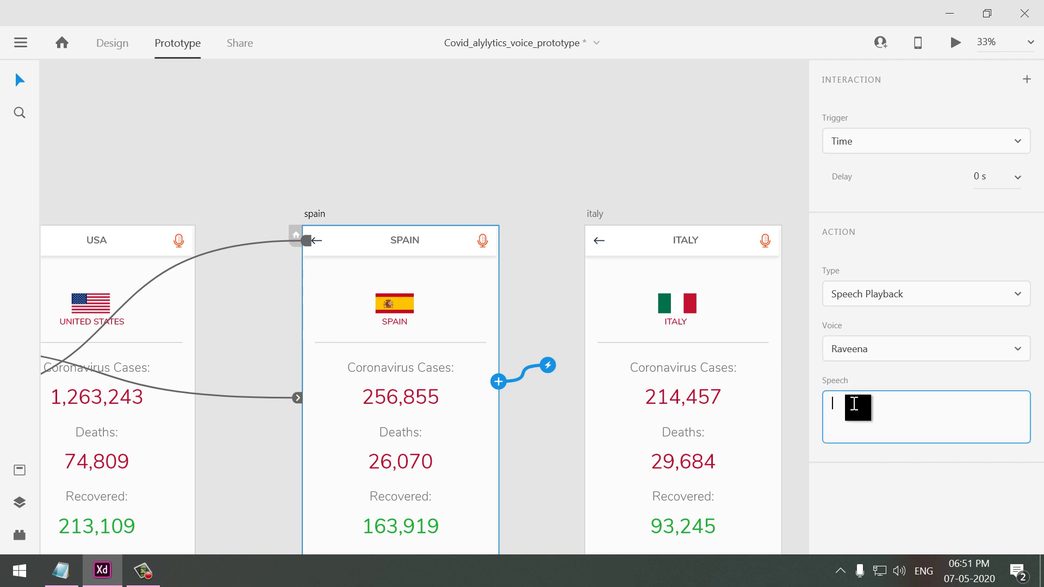
pyautogui.hotkey('ctrl', 'v')
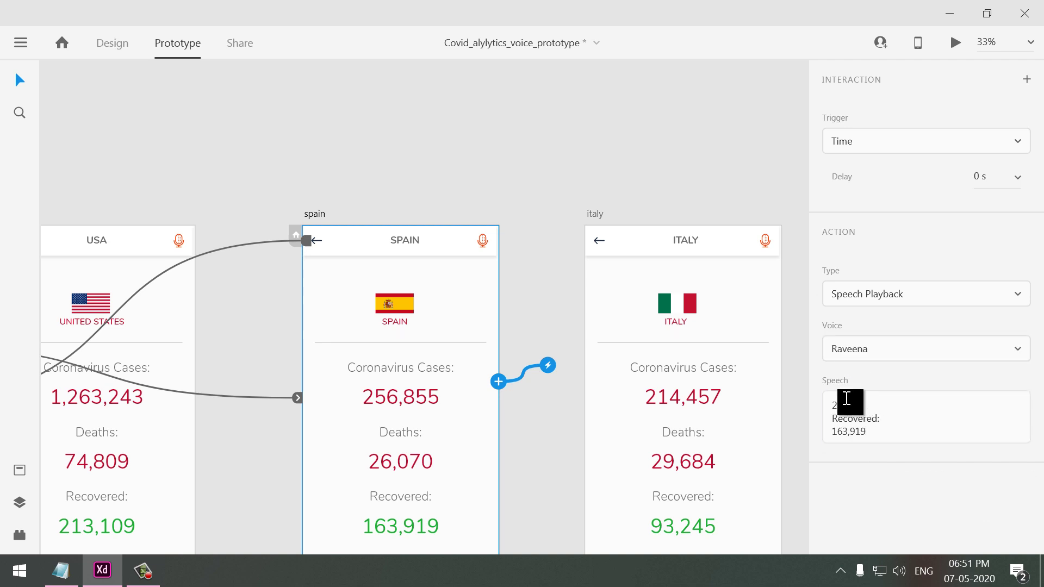
pyautogui.click(280, 181)
# Step: Preview the prototype, test the Spain voice command from the countries screen, go back to that screen and close the preview
pyautogui.hscroll(-10, 235, 170)
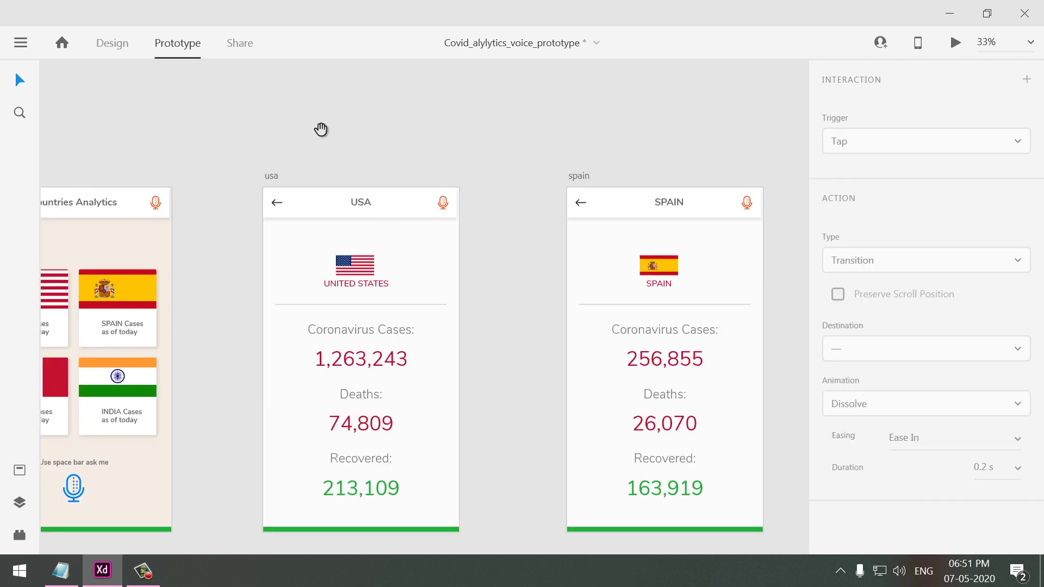
pyautogui.hotkey('ctrl', 'Return')
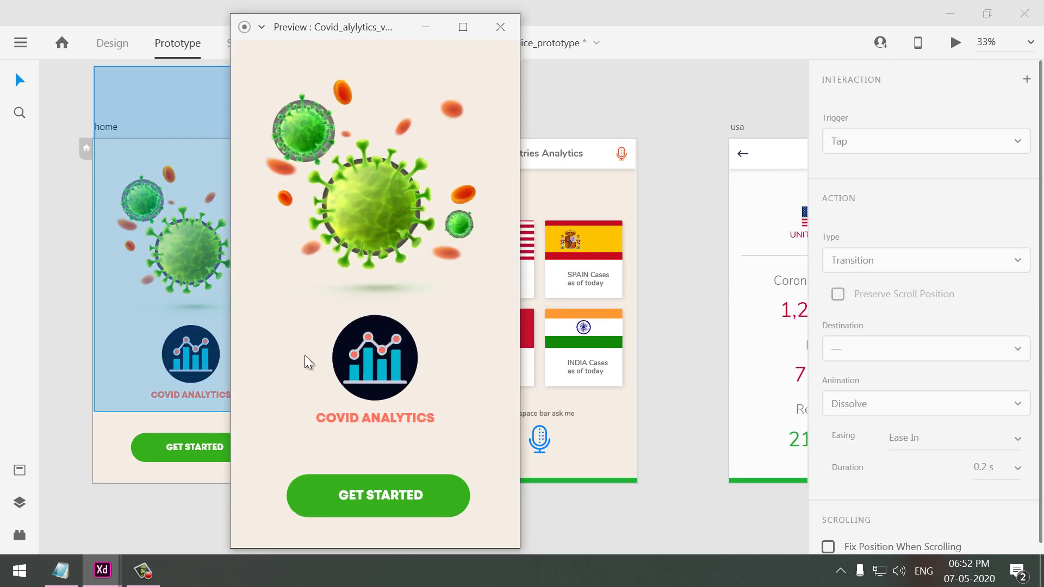
pyautogui.click(366, 496)
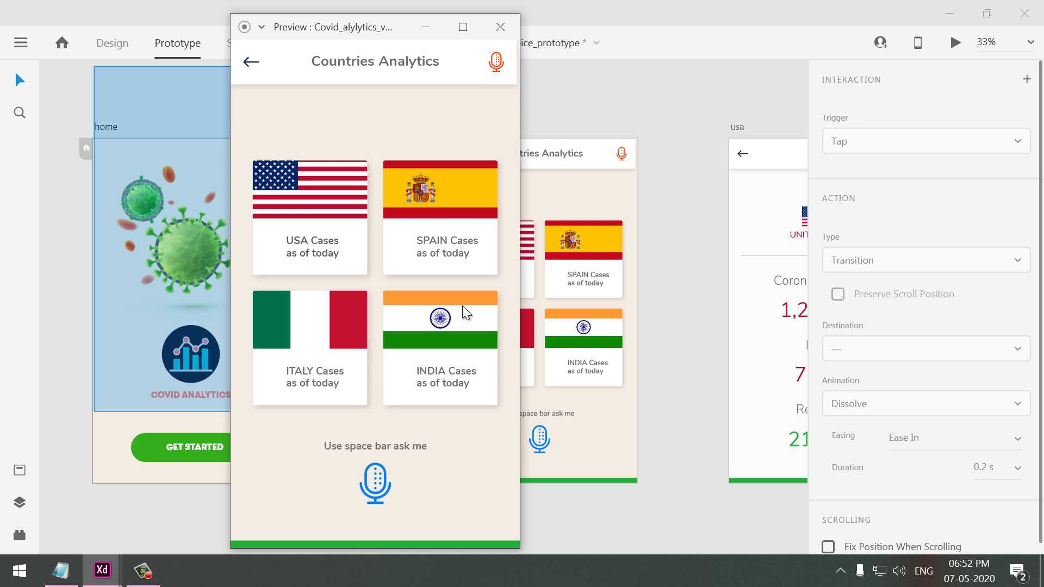
pyautogui.press('space')
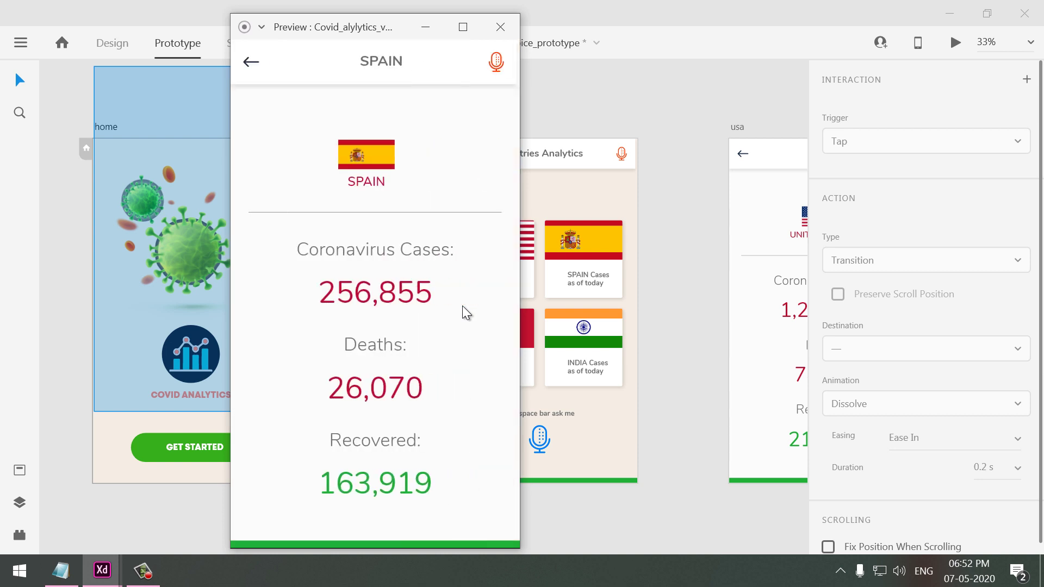
pyautogui.click(250, 62)
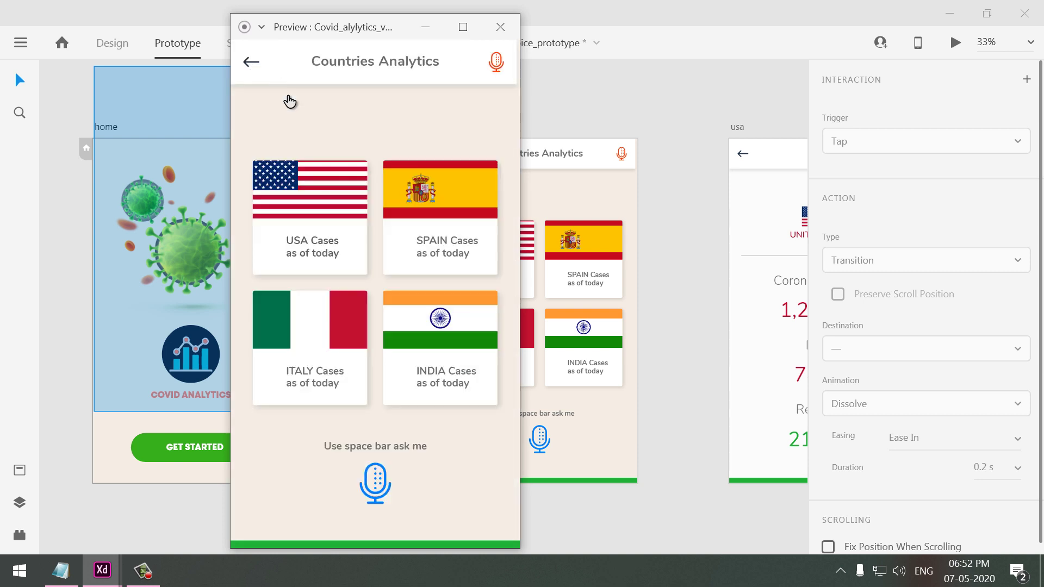
pyautogui.click(499, 26)
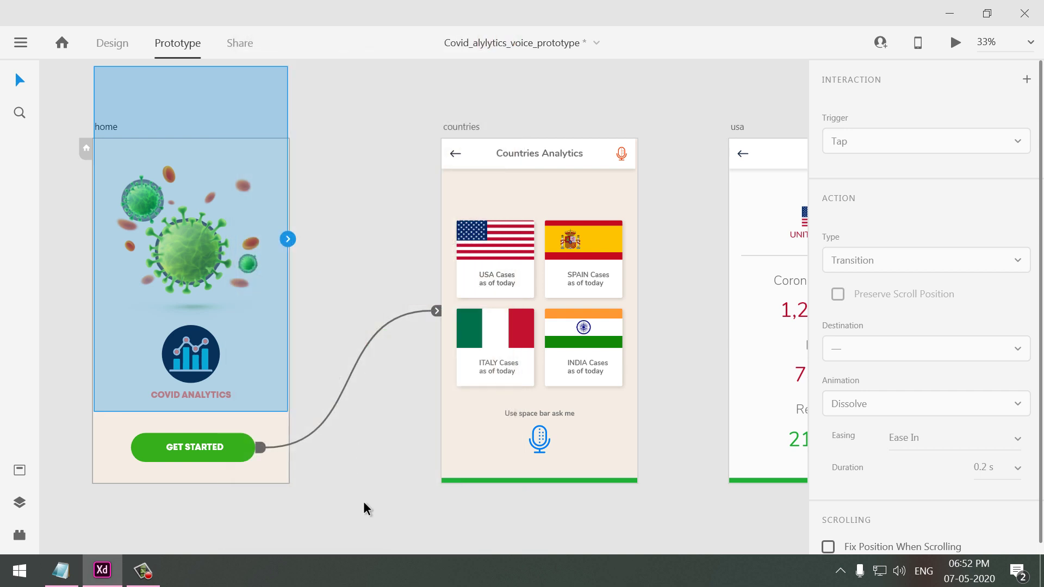
# Step: Link the ITALY Cases label on the countries artboard to the italy artboard
pyautogui.moveTo(478, 438); pyautogui.dragTo(273, 387)
pyautogui.scroll(-4, 305, 428)
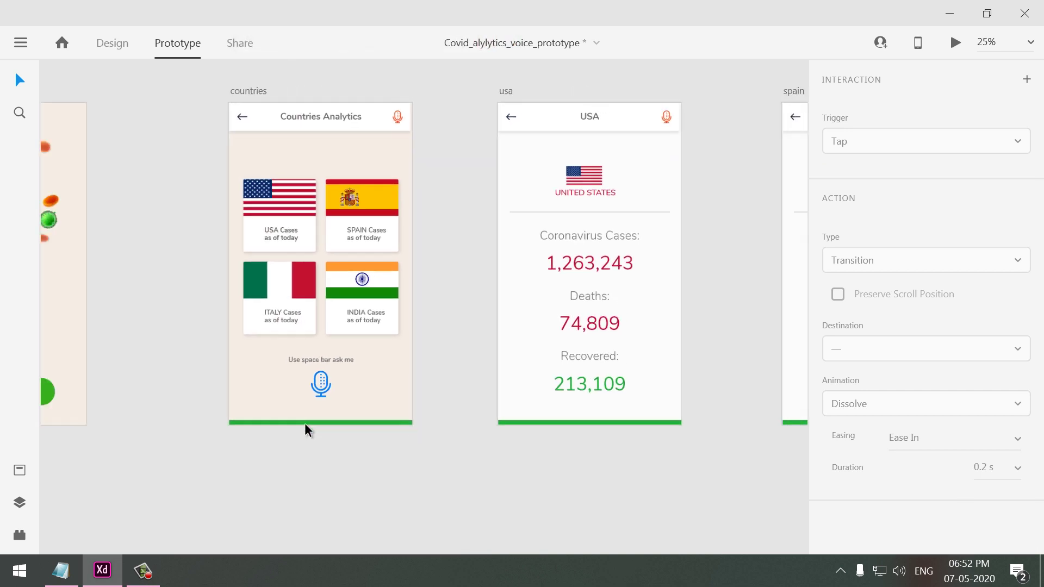
pyautogui.moveTo(413, 410); pyautogui.dragTo(319, 385)
pyautogui.click(265, 289)
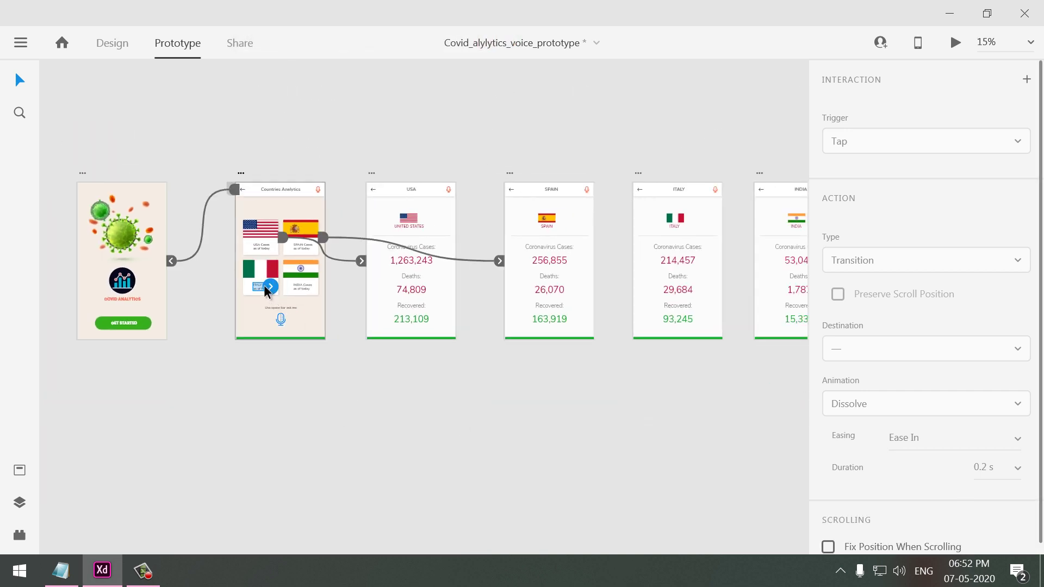
pyautogui.moveTo(507, 391); pyautogui.dragTo(396, 394)
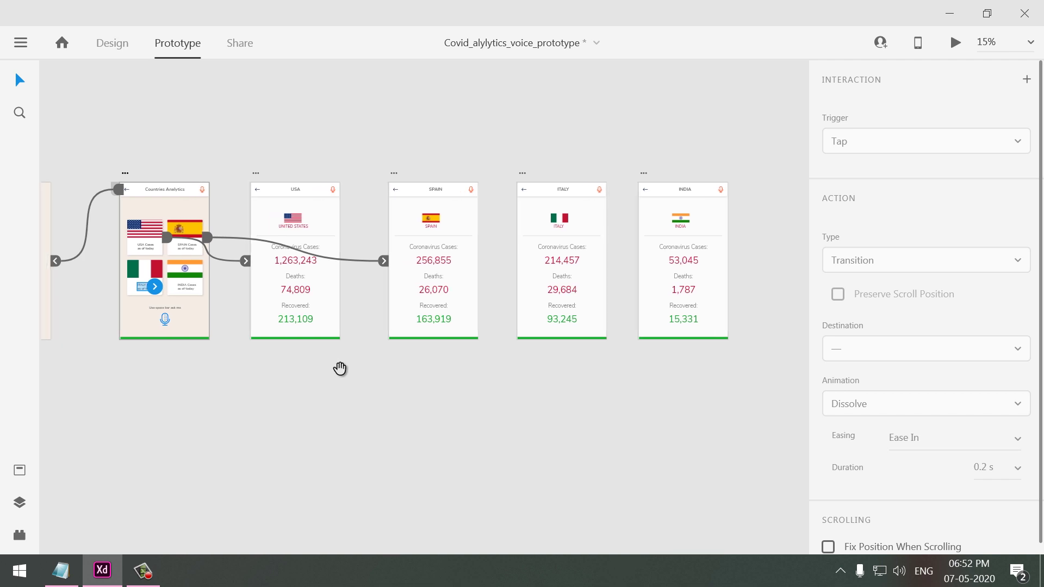
pyautogui.moveTo(155, 286); pyautogui.dragTo(538, 232)
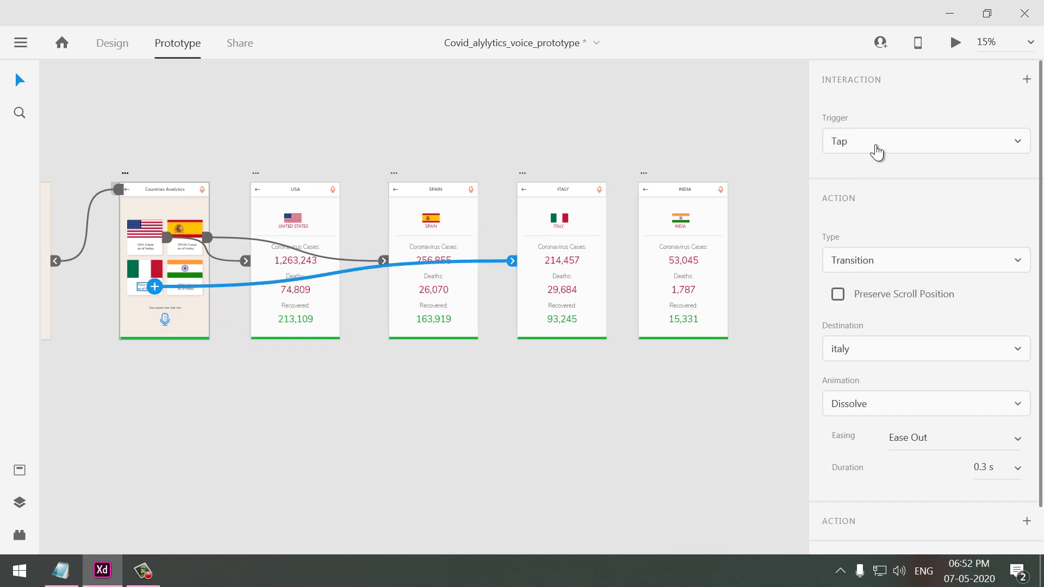
# Step: Set the Italy link to a Voice trigger with the command "show me italy report" and a Slide Left animation
pyautogui.click(874, 144)
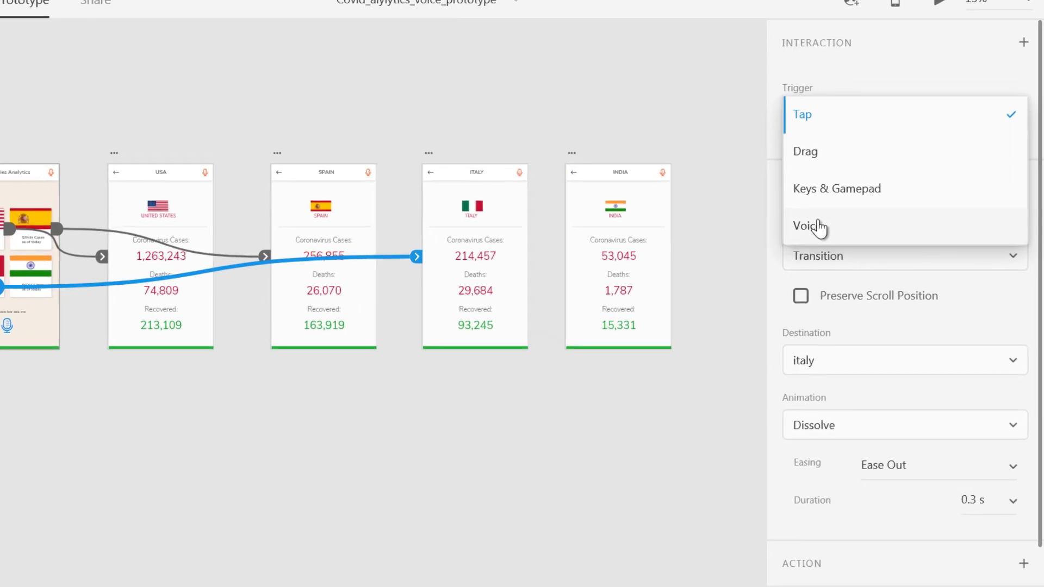
pyautogui.click(815, 226)
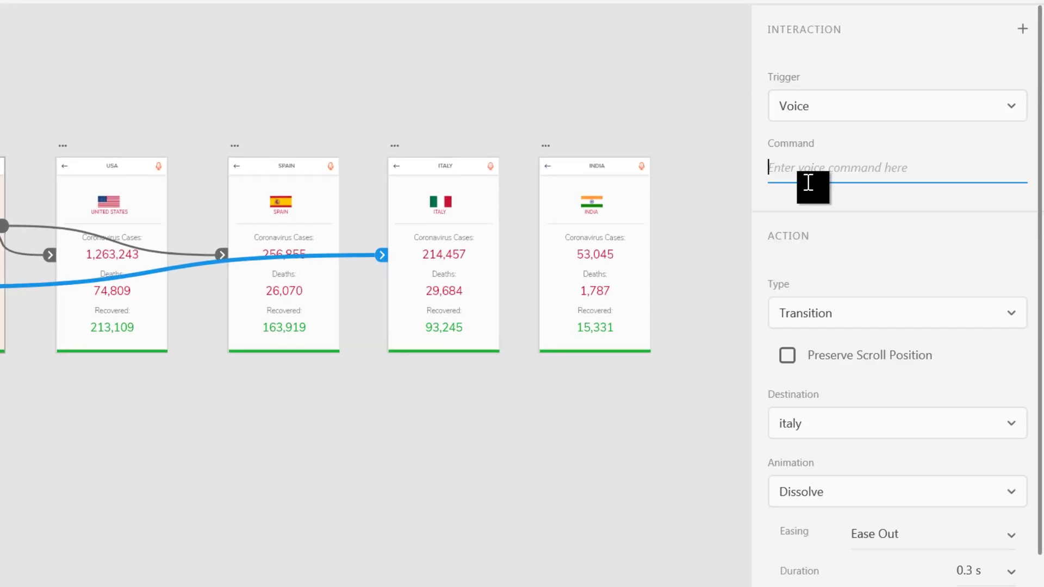
pyautogui.write('show me italy report')
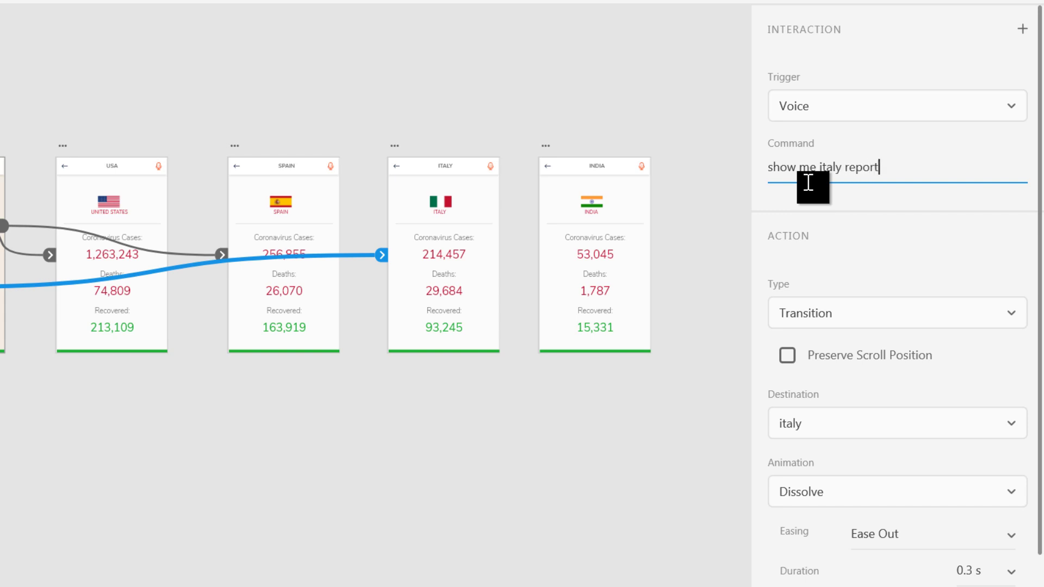
pyautogui.press('Return')
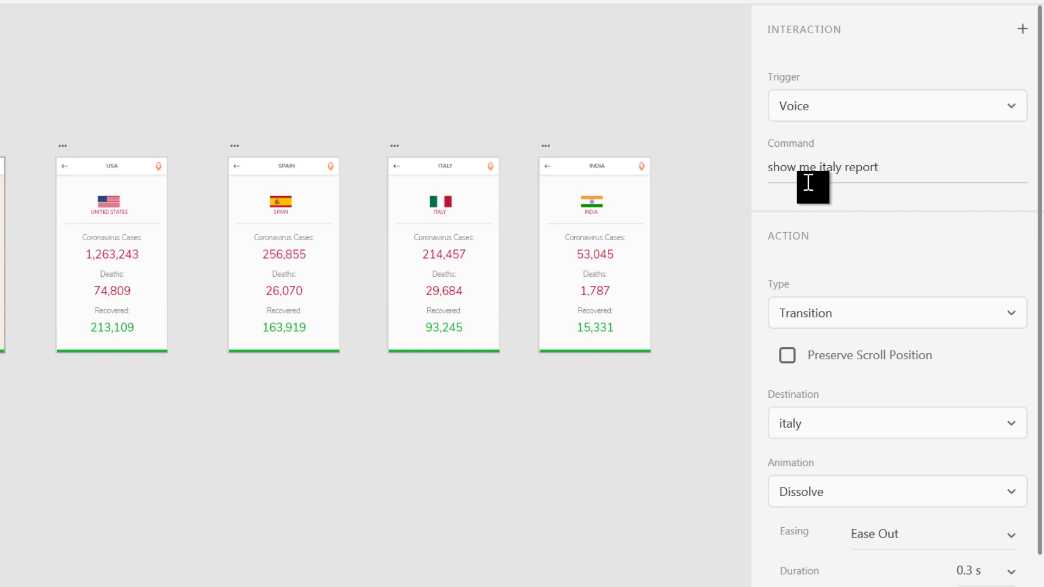
pyautogui.click(836, 498)
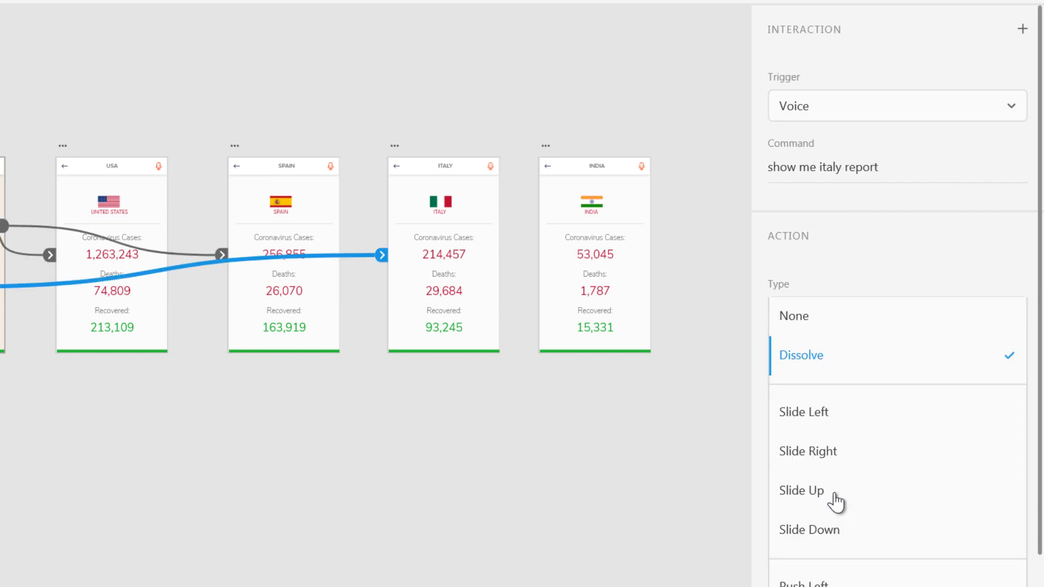
pyautogui.click(826, 421)
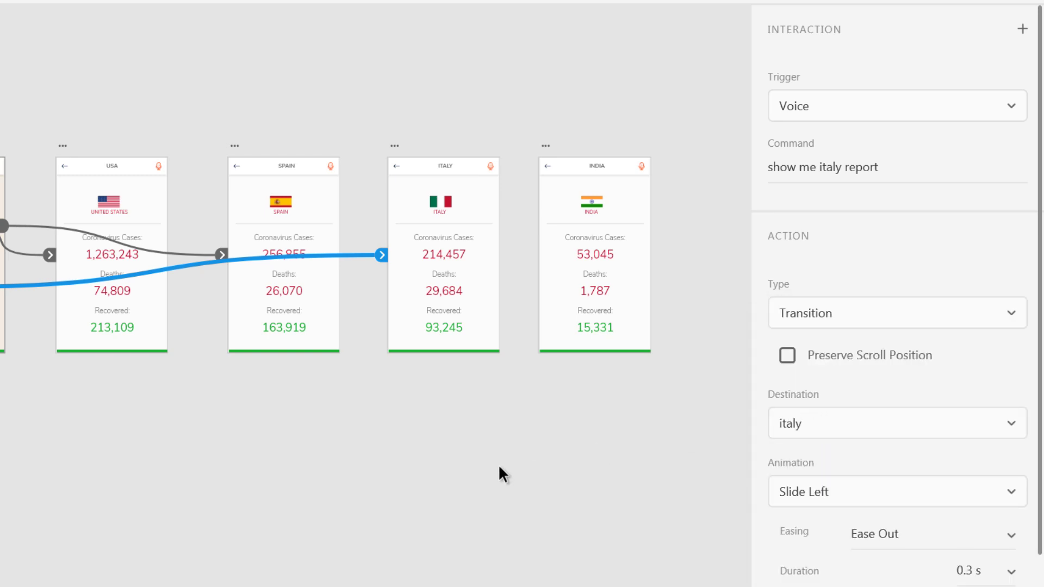
# Step: Give the italy artboard a new interaction with a Time trigger and a Speech Playback action in the Aditi voice
pyautogui.click(492, 220)
pyautogui.click(498, 233)
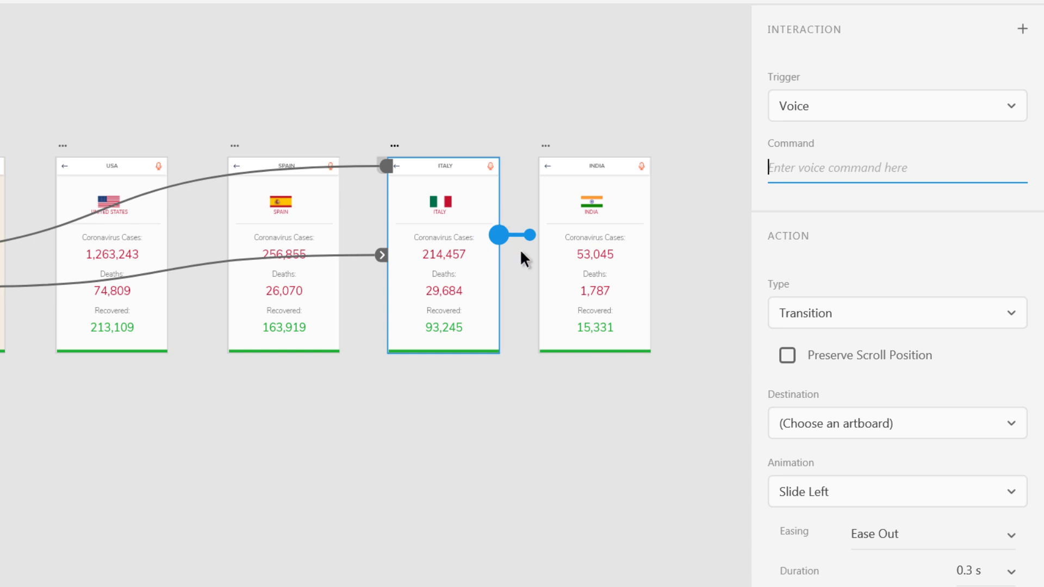
pyautogui.click(848, 112)
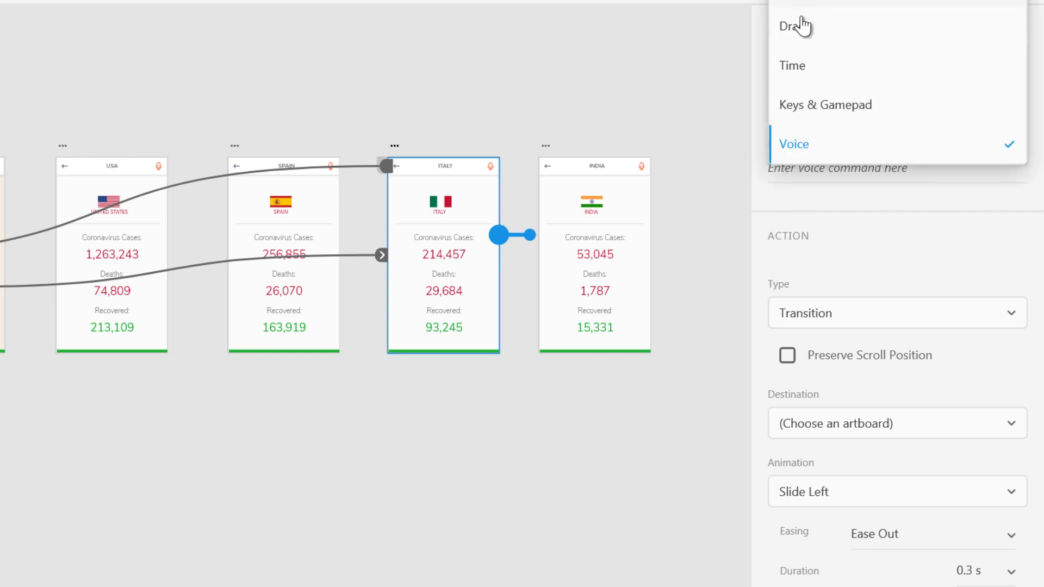
pyautogui.click(809, 71)
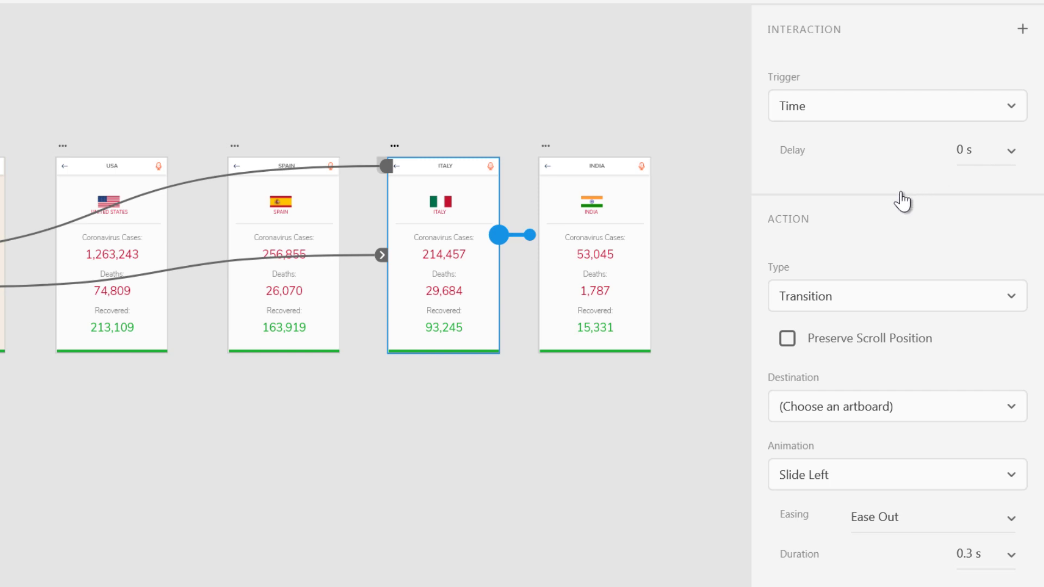
pyautogui.click(870, 296)
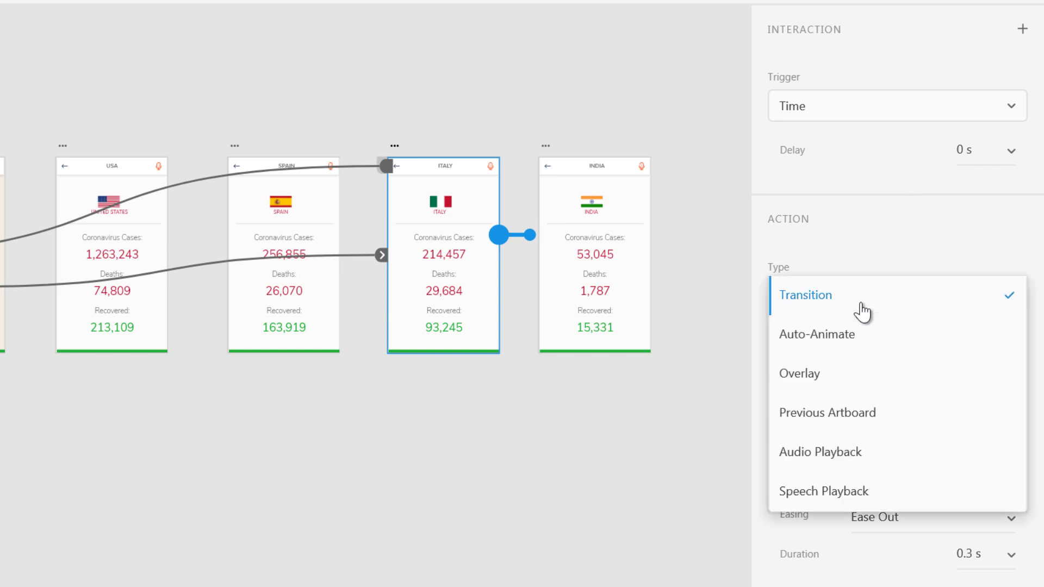
pyautogui.click(832, 494)
pyautogui.click(837, 470)
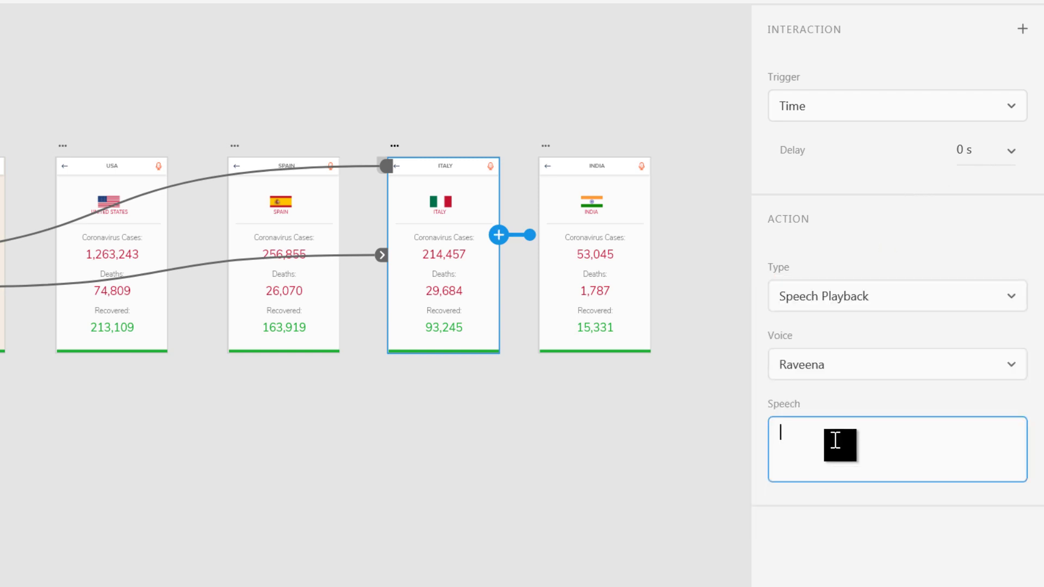
pyautogui.click(832, 369)
pyautogui.click(795, 403)
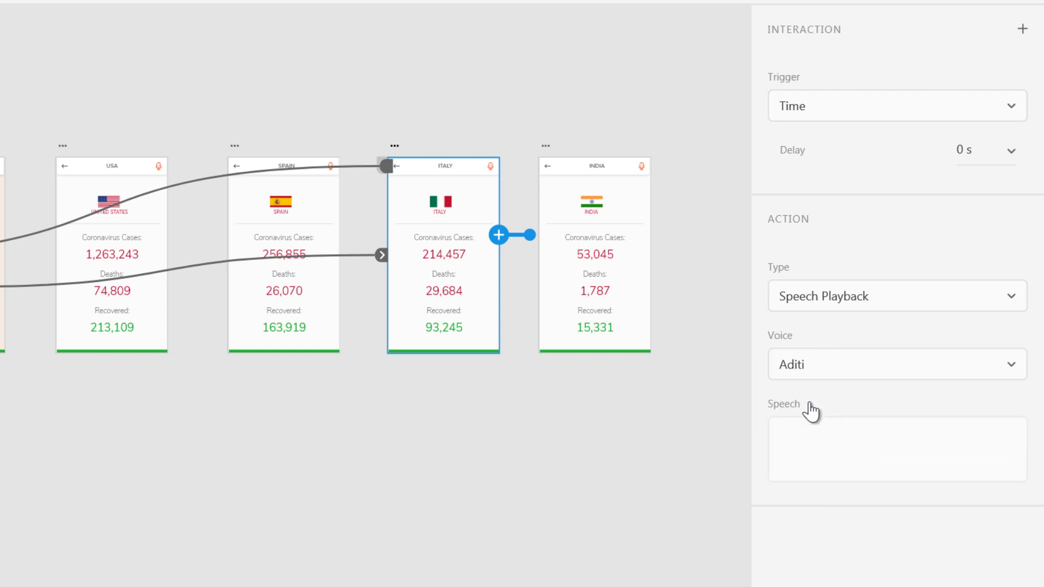
# Step: Paste the copied Italy report as the italy artboard's speech text and deselect the artboard
pyautogui.click(813, 422)
pyautogui.hotkey('ctrl', 'v')
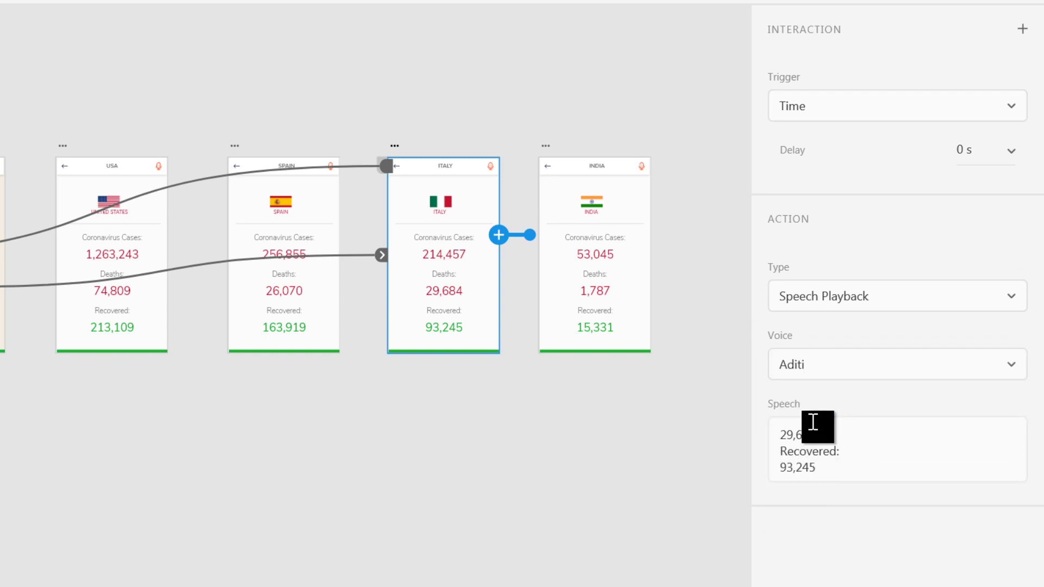
pyautogui.click(471, 459)
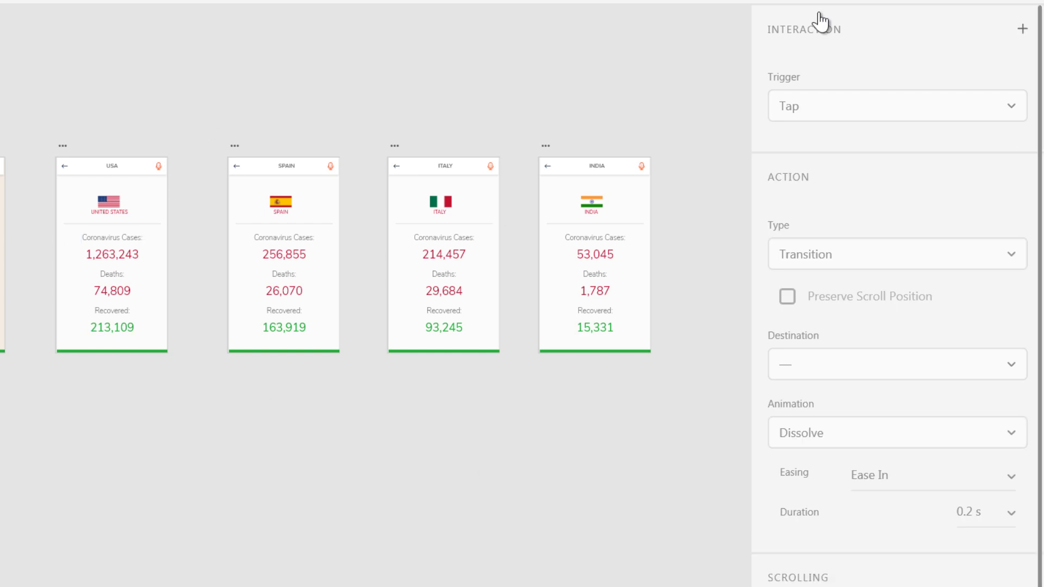
# Step: Preview the prototype from the start screen, test the Spain and Italy voice commands on the countries screen, and close the preview
pyautogui.click(784, 106)
pyautogui.hotkey('ctrl', 'Return')
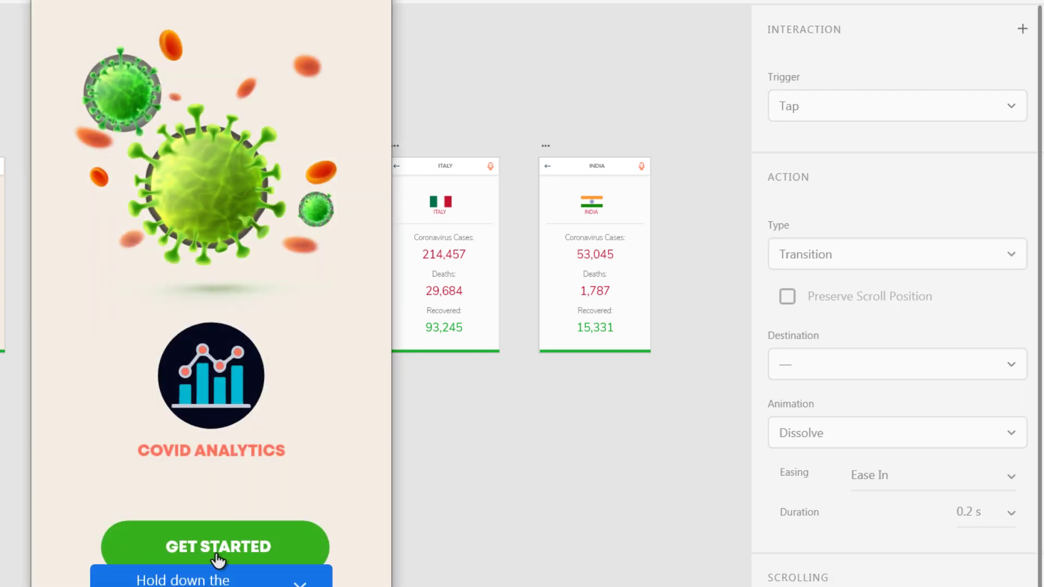
pyautogui.click(215, 563)
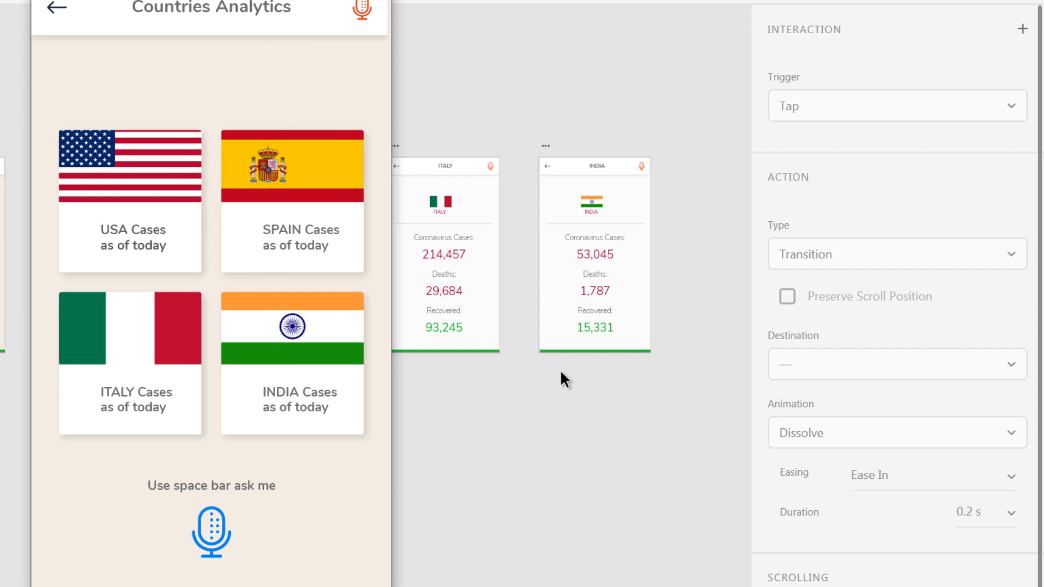
pyautogui.press('space')
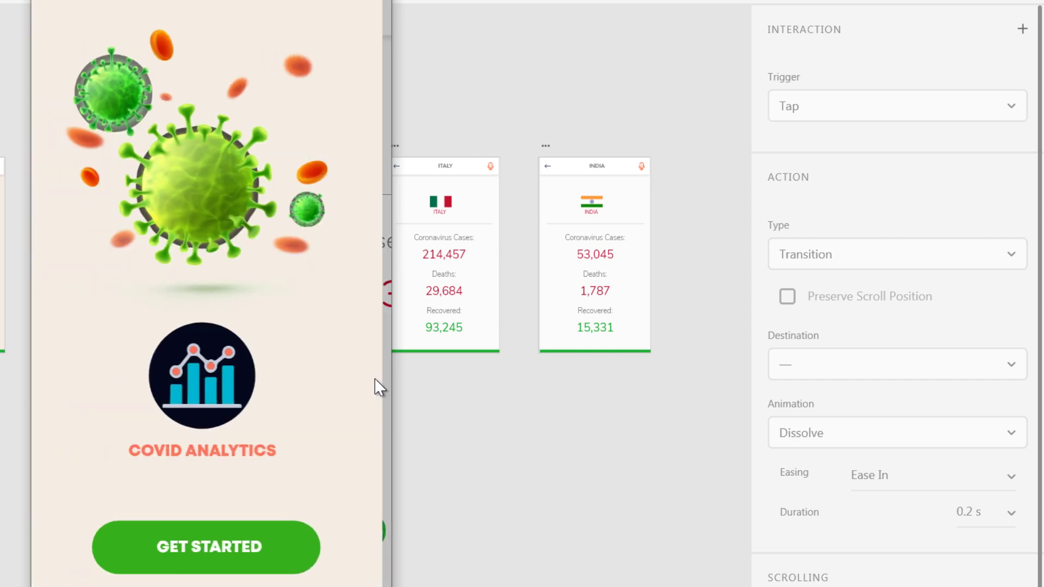
pyautogui.click(241, 545)
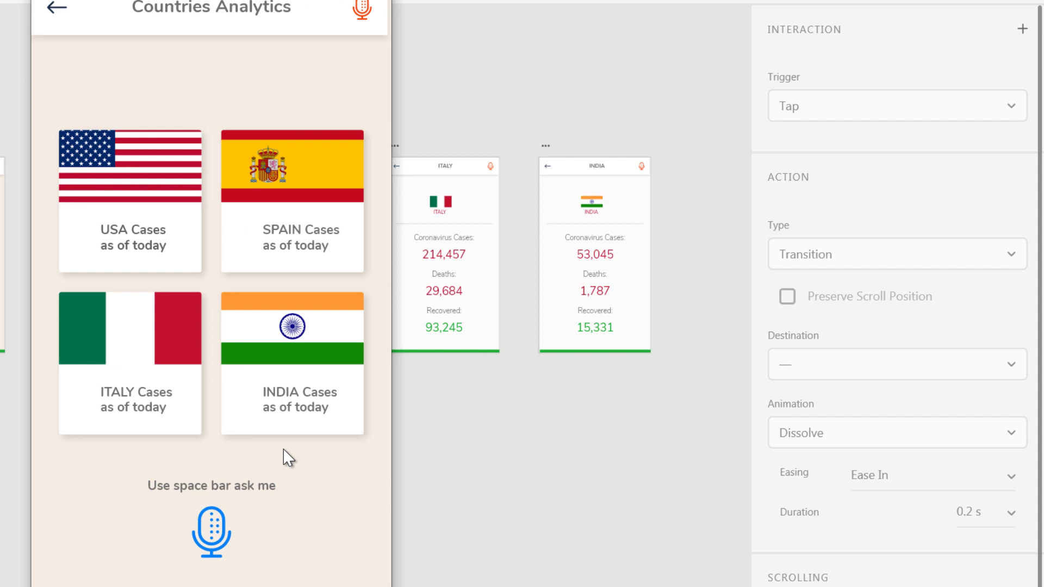
pyautogui.press('space')
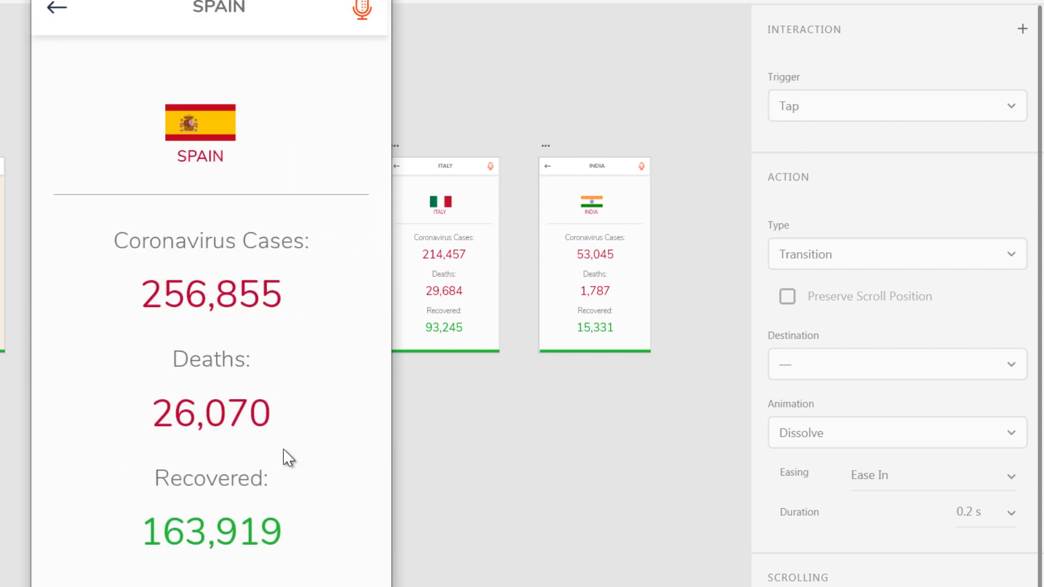
pyautogui.click(56, 10)
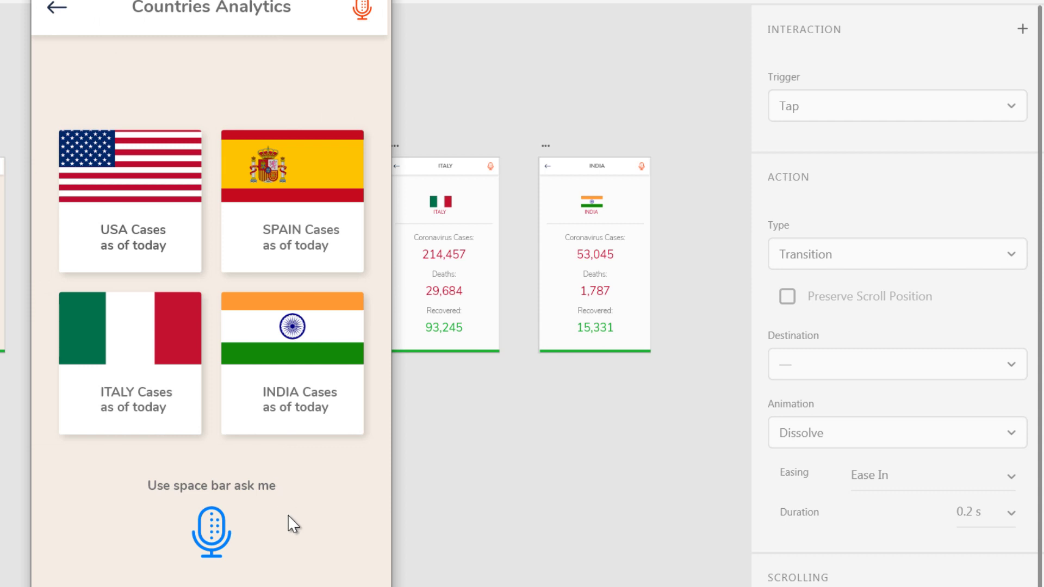
pyautogui.press('space')
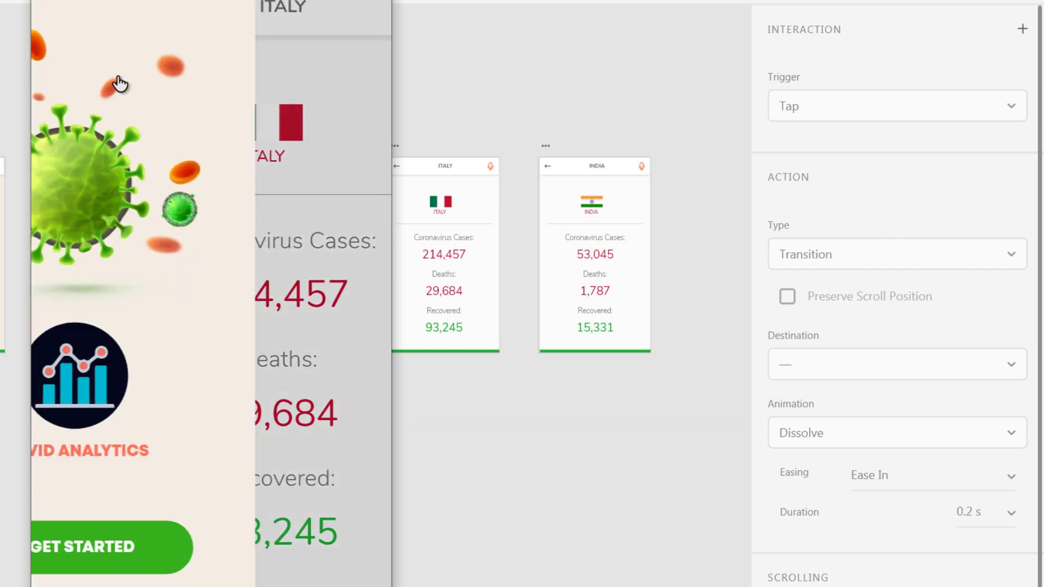
pyautogui.press('Escape')
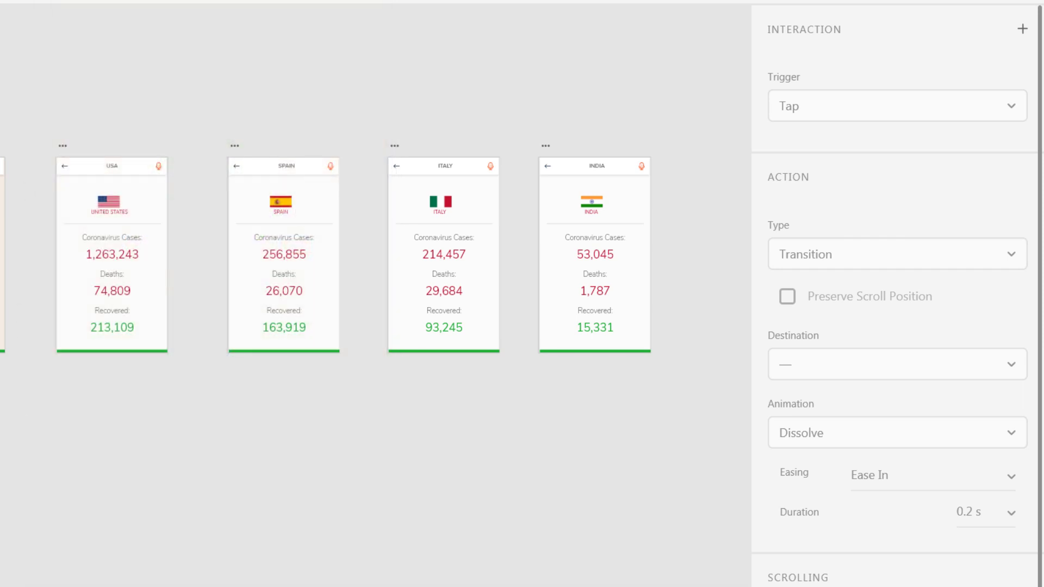